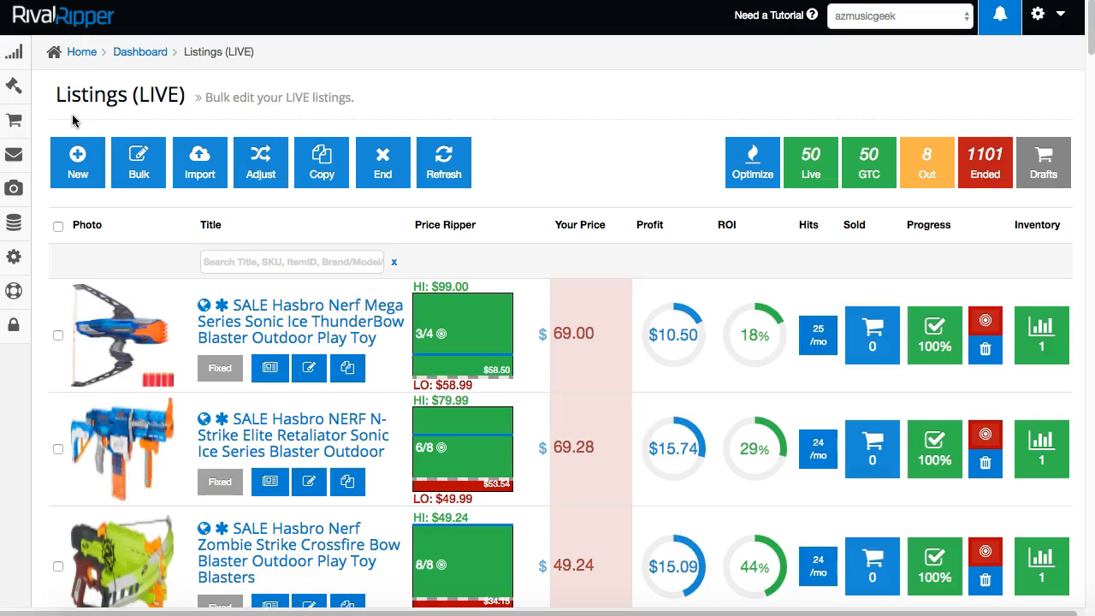
- Start a new eBay listing and look over its title, description, listing details and images sections
{"action": "left_click", "coordinate": [77, 167]}
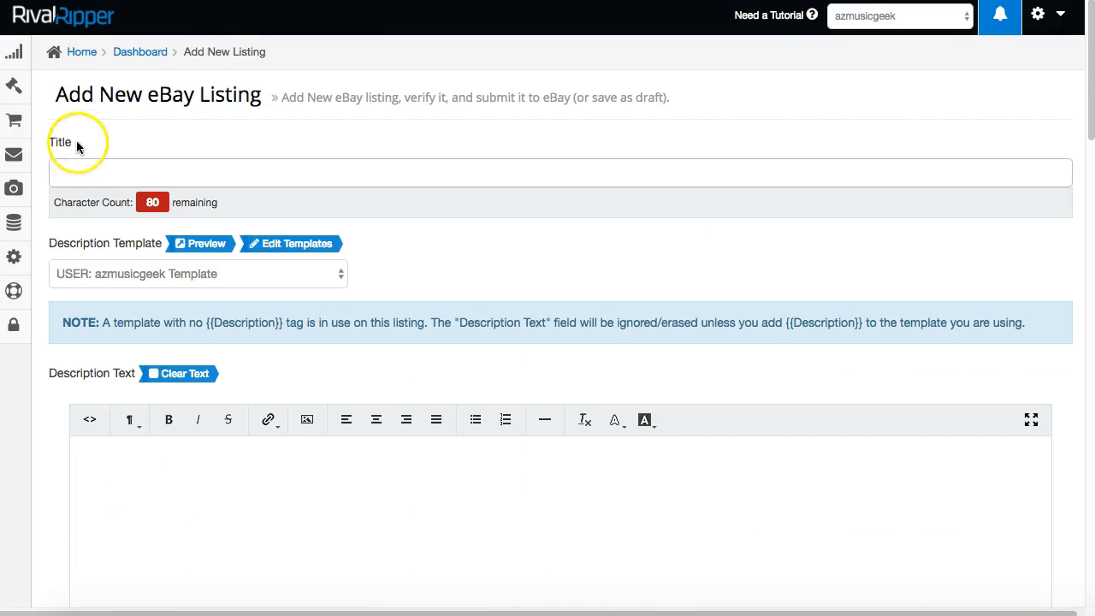
{"action": "scroll", "coordinate": [34, 154], "scroll_direction": "down", "scroll_amount": 20}
{"action": "scroll", "coordinate": [34, 157], "scroll_direction": "up", "scroll_amount": 20}
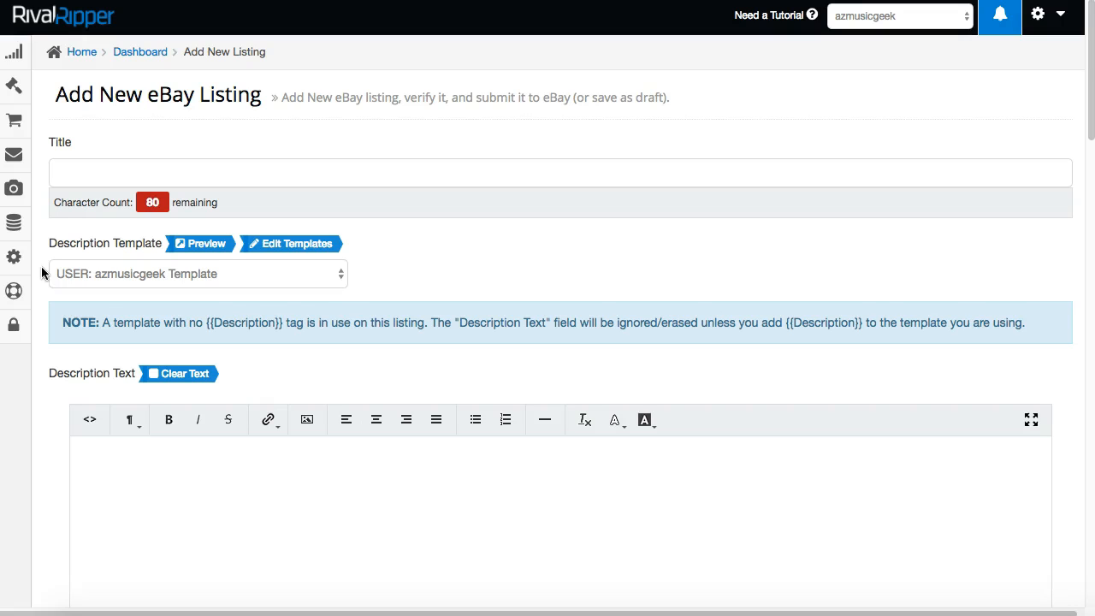
{"action": "scroll", "coordinate": [41, 272], "scroll_direction": "down", "scroll_amount": 10}
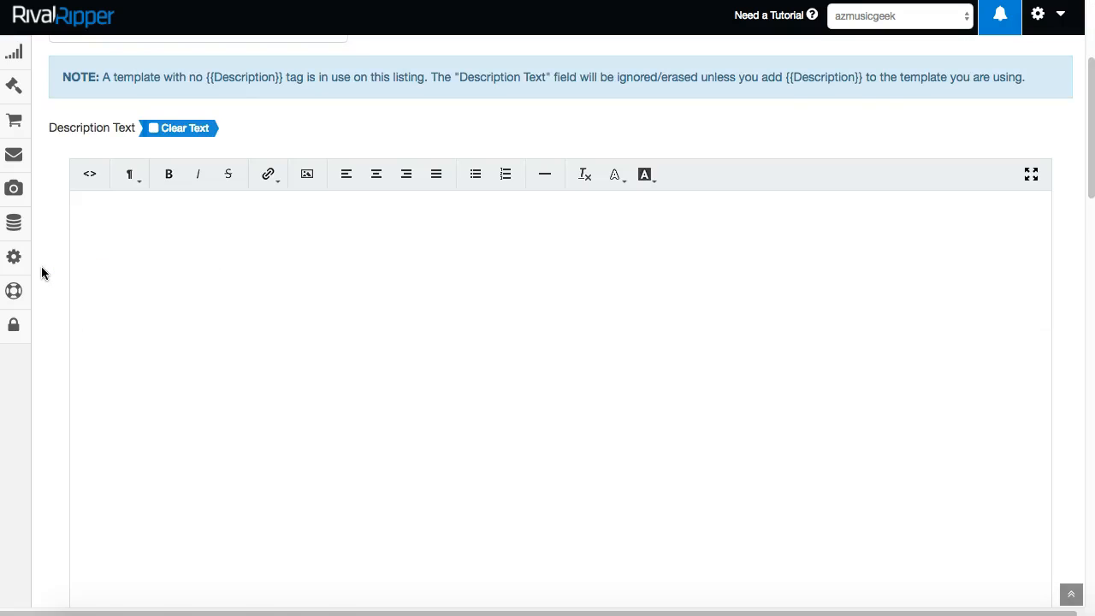
{"action": "scroll", "coordinate": [41, 272], "scroll_direction": "down", "scroll_amount": 5}
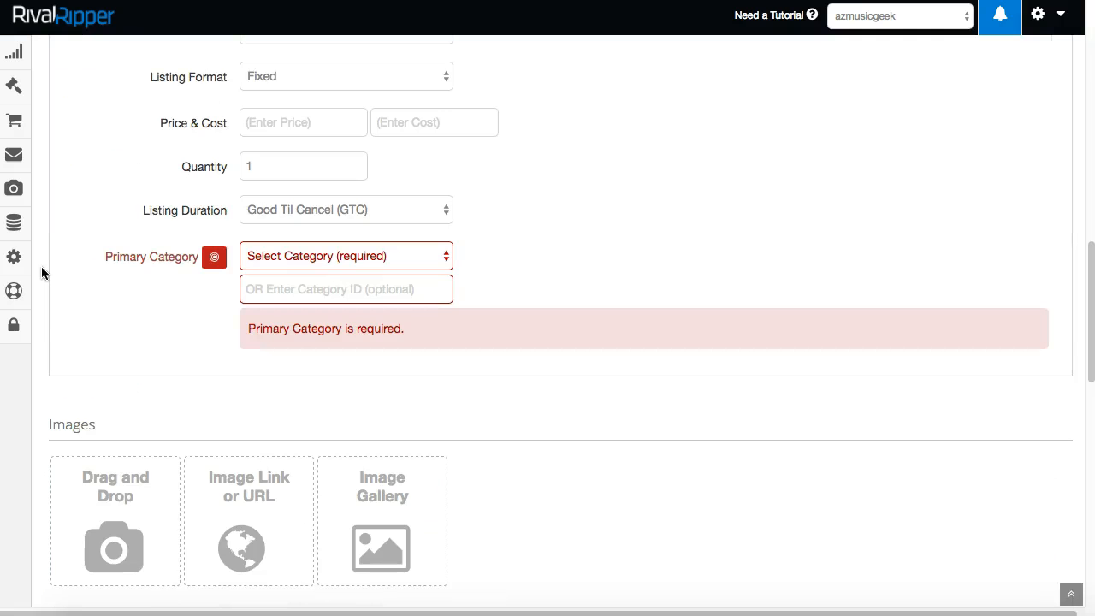
{"action": "scroll", "coordinate": [53, 274], "scroll_direction": "up", "scroll_amount": 2}
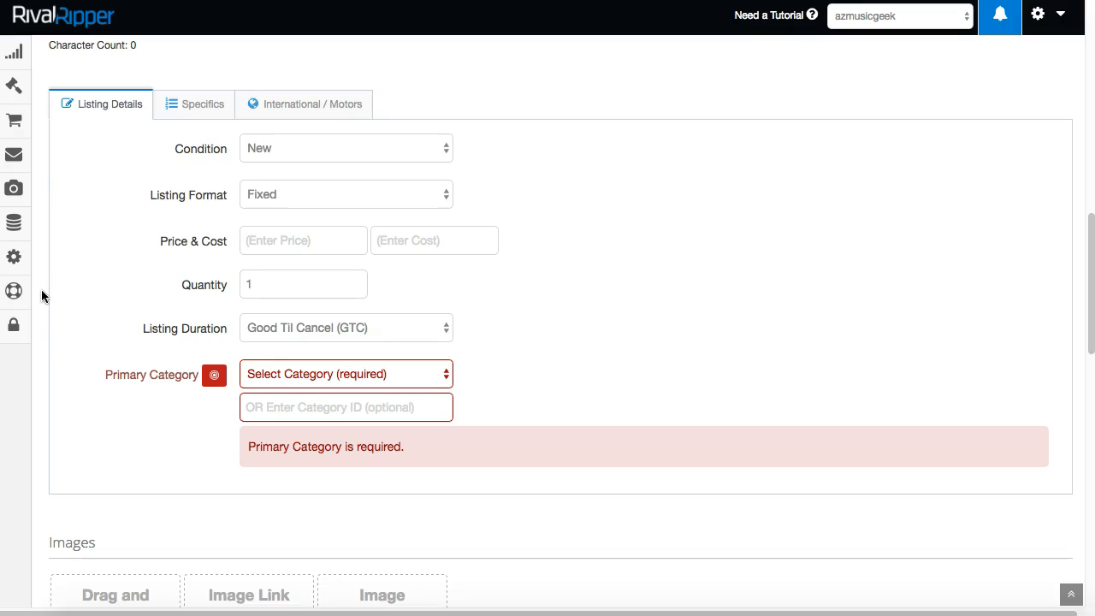
{"action": "scroll", "coordinate": [41, 291], "scroll_direction": "up", "scroll_amount": 2}
{"action": "scroll", "coordinate": [41, 291], "scroll_direction": "down", "scroll_amount": 9}
{"action": "scroll", "coordinate": [41, 291], "scroll_direction": "up", "scroll_amount": 17}
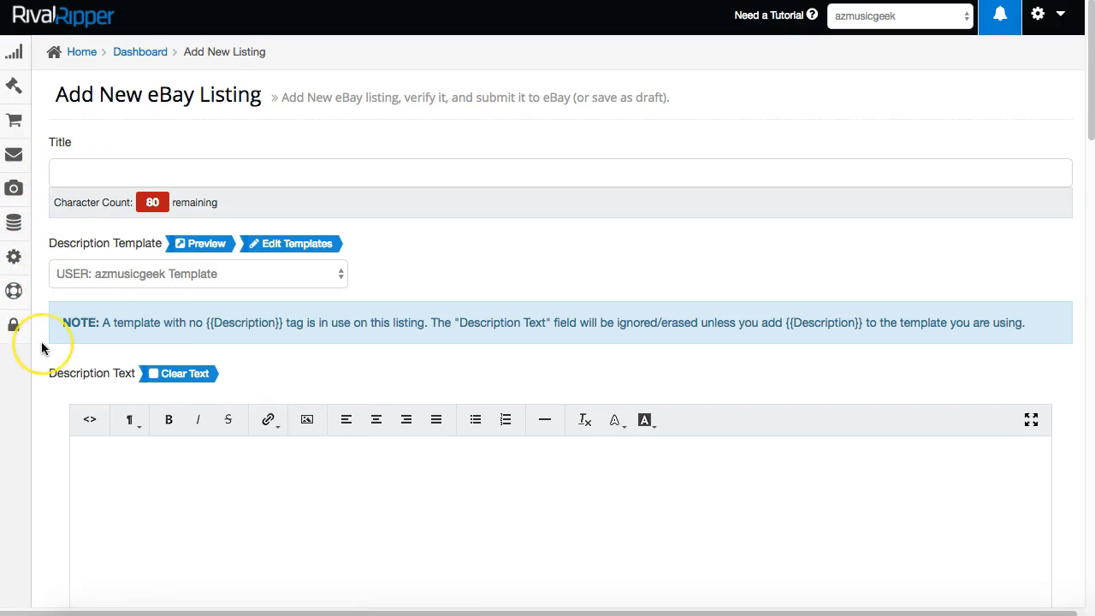
{"action": "scroll", "coordinate": [36, 316], "scroll_direction": "down", "scroll_amount": 1}
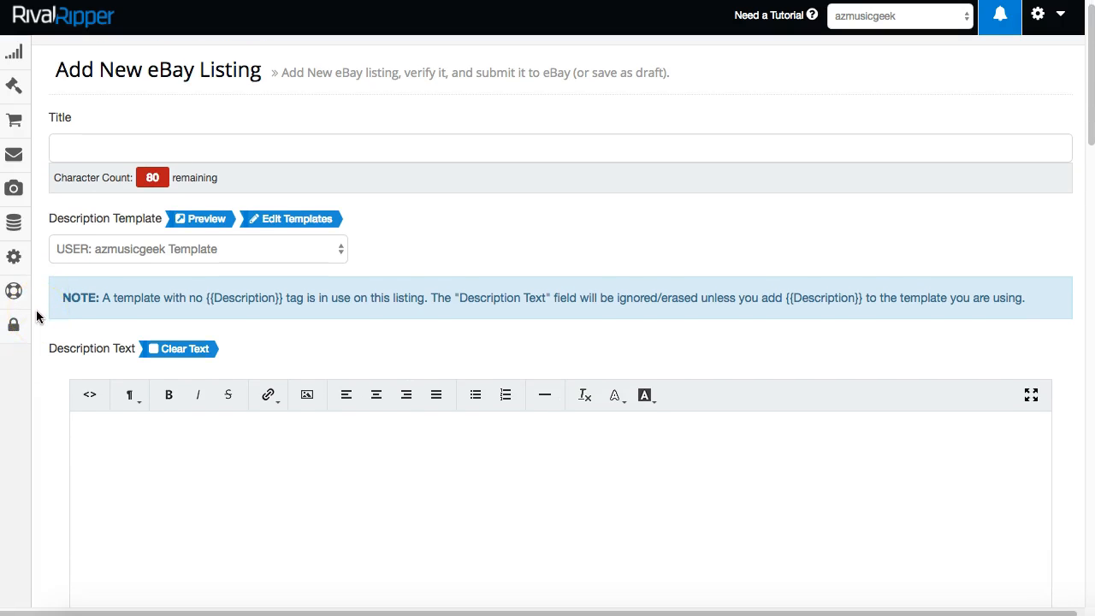
{"action": "scroll", "coordinate": [36, 317], "scroll_direction": "down", "scroll_amount": 3}
{"action": "scroll", "coordinate": [73, 183], "scroll_direction": "up", "scroll_amount": 4}
- Fill the listing title with the placeholder text "ghjgjgjhg gjgjg jjhgj jgj jhgjgggggggg gjgjg jjhgj jgj jhgjgggggggg"
{"action": "left_click", "coordinate": [77, 173]}
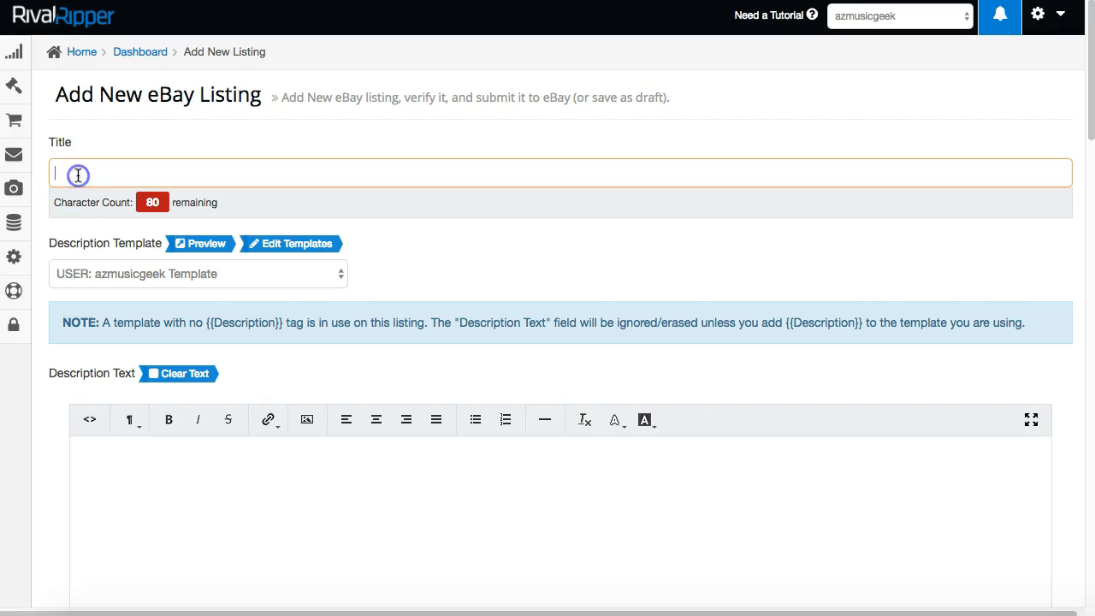
{"action": "type", "text": "ghjgjghg  gjgjg  jjhgj jgj jhgj"}
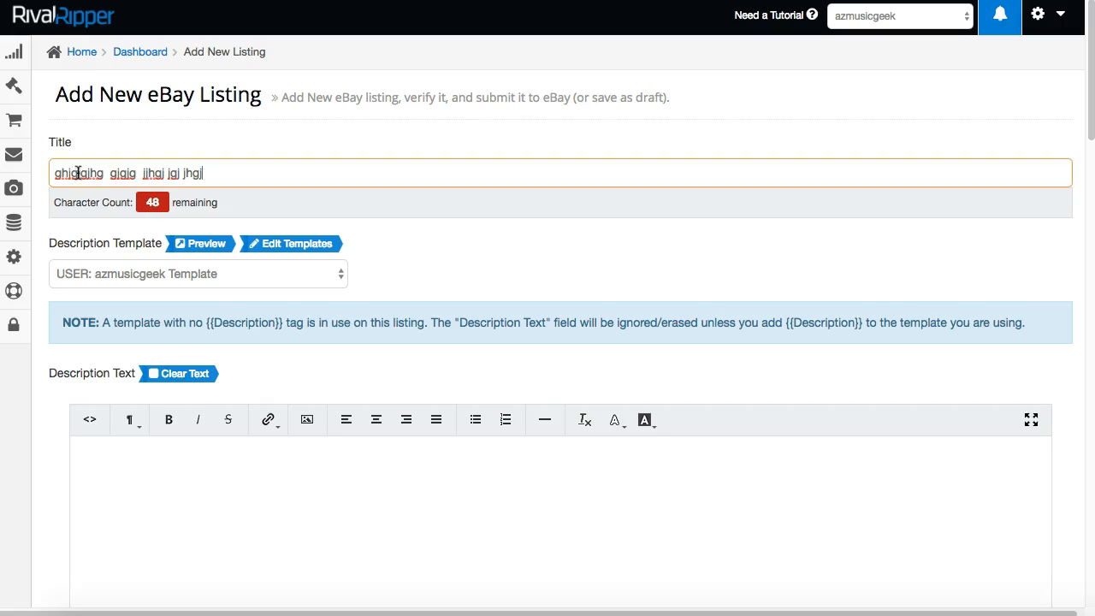
{"action": "type", "text": "ggggggggg"}
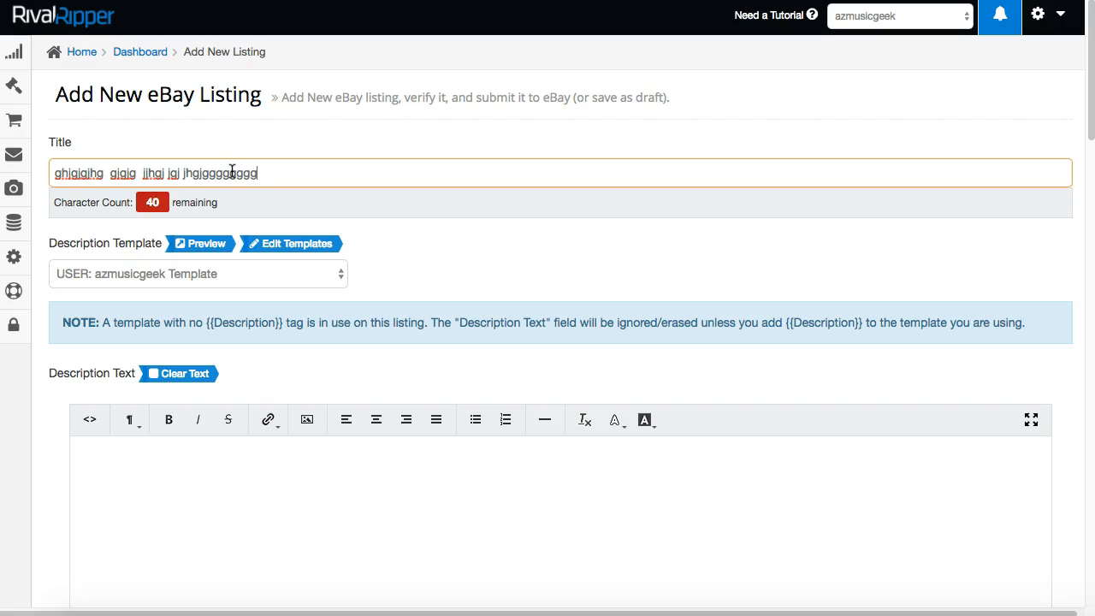
{"action": "left_click_drag", "start_coordinate": [257, 173], "coordinate": [42, 159]}
{"action": "key", "text": "super+c"}
{"action": "key", "text": "super+v"}
{"action": "key", "text": "super+v"}
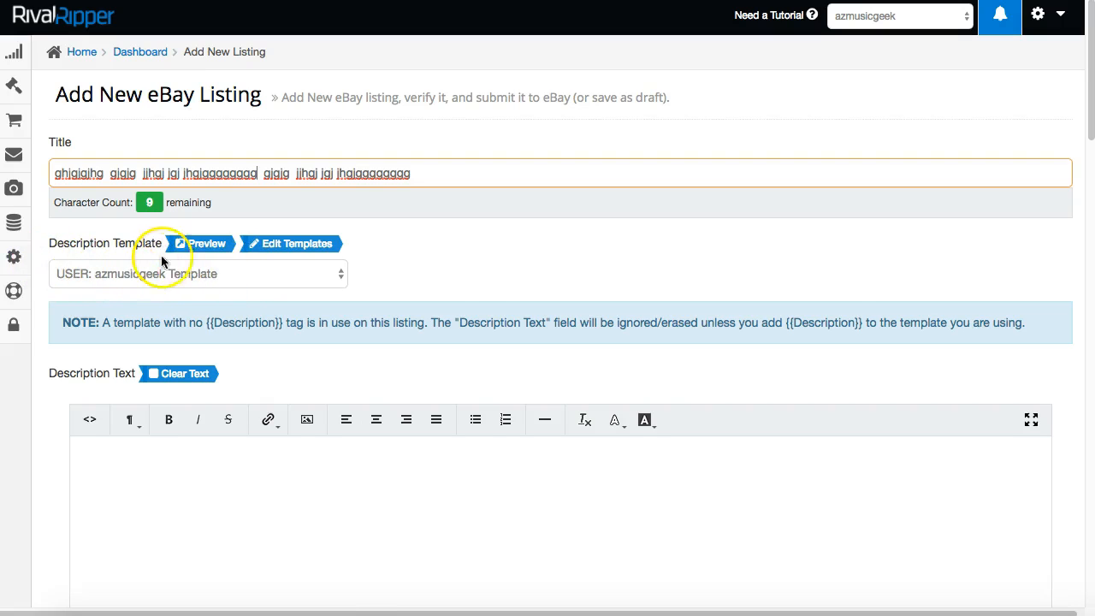
- Enter "ghjdgjdh dgjhg j" as the listing's description text
{"action": "left_click", "coordinate": [213, 481]}
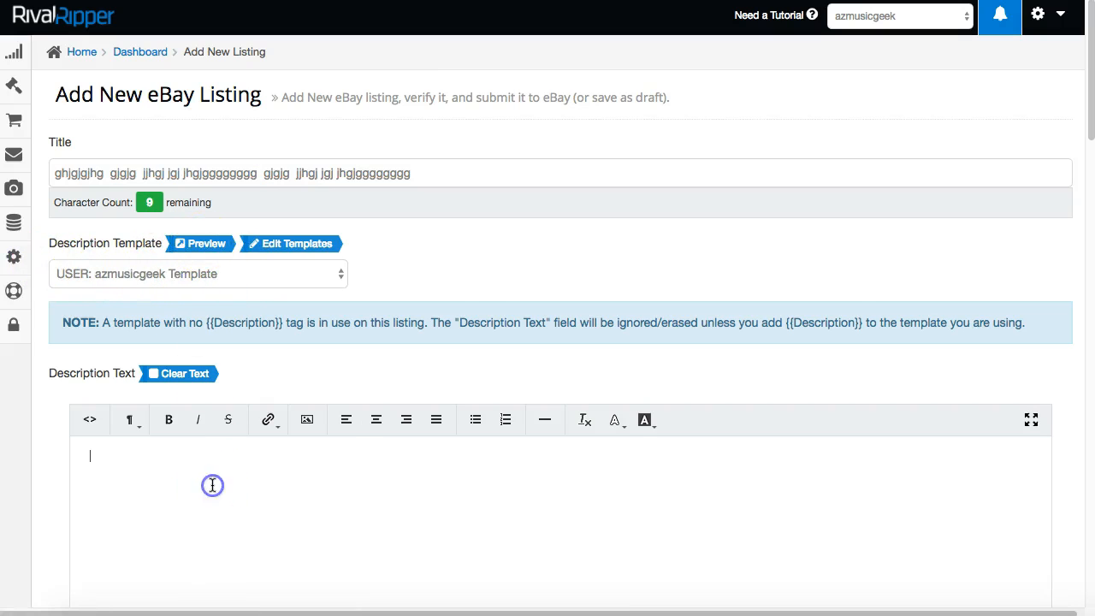
{"action": "type", "text": "ghjdgjdh dgjhg"}
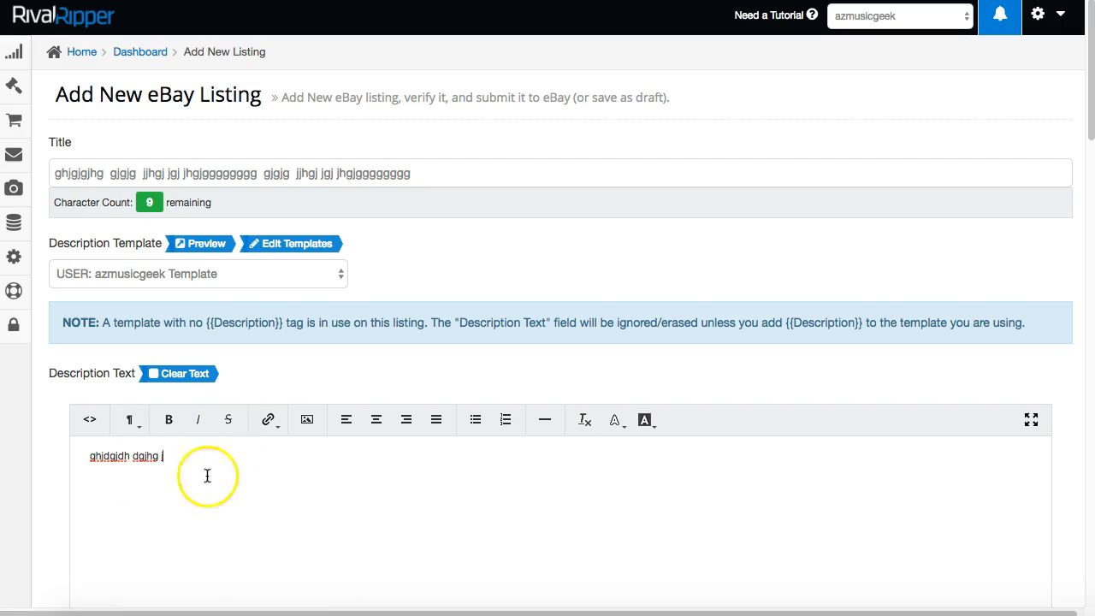
- Examine the note about the template's {{Description}} tag and how it relates to the entered description text
{"action": "left_click_drag", "start_coordinate": [206, 324], "coordinate": [291, 325]}
{"action": "left_click", "coordinate": [230, 323]}
{"action": "left_click_drag", "start_coordinate": [205, 323], "coordinate": [286, 323]}
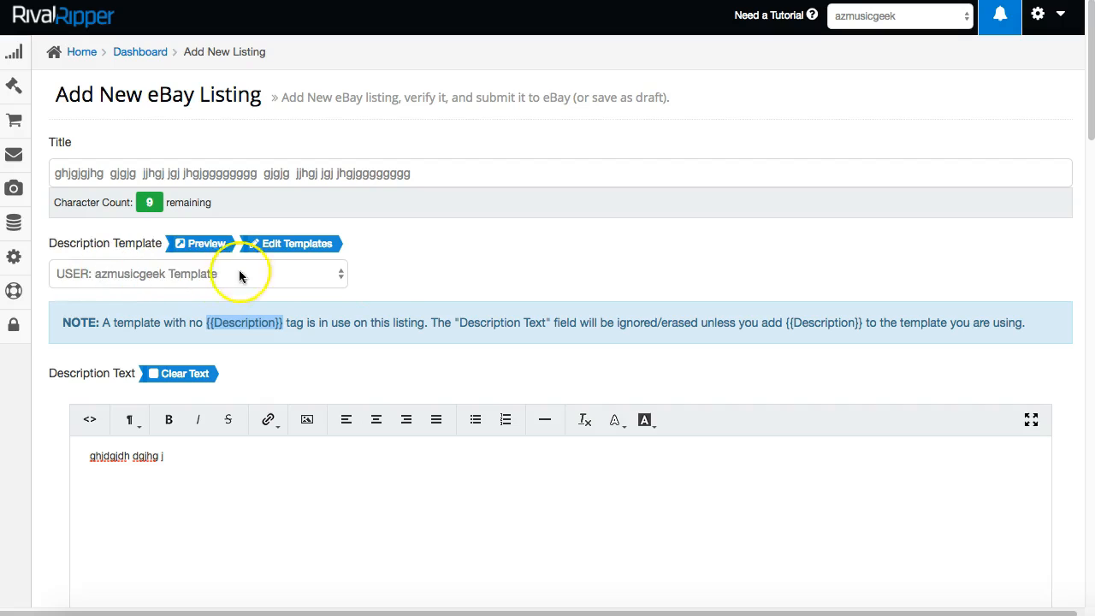
{"action": "left_click", "coordinate": [204, 323]}
{"action": "left_click_drag", "start_coordinate": [206, 324], "coordinate": [286, 325]}
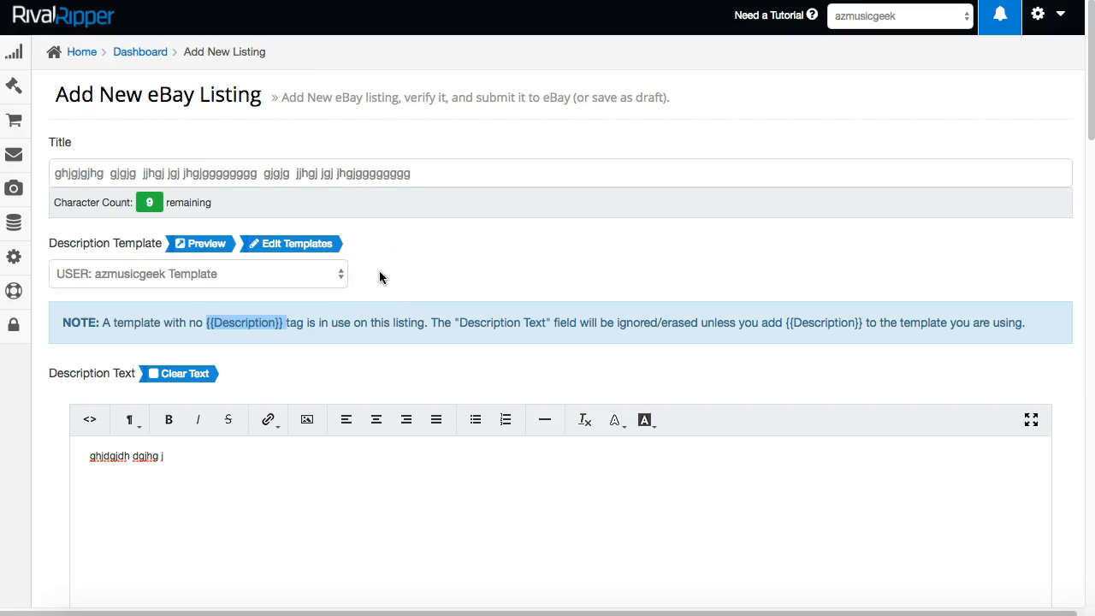
{"action": "mouse_move", "coordinate": [289, 330]}
{"action": "left_mouse_down"}
{"action": "mouse_move", "coordinate": [206, 324]}
{"action": "mouse_move", "coordinate": [288, 327]}
{"action": "left_mouse_up"}
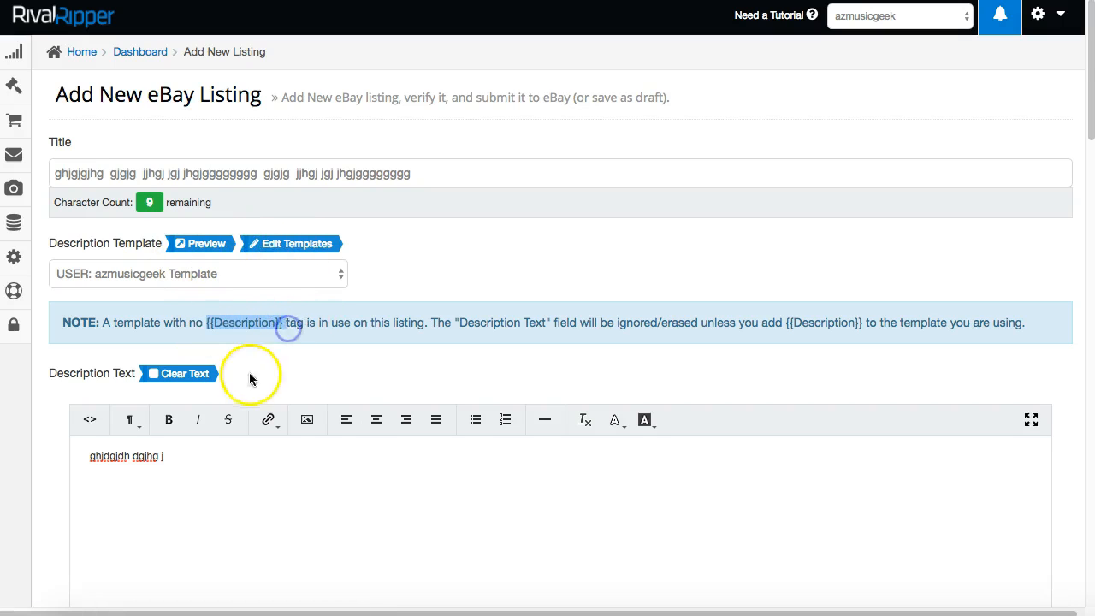
{"action": "left_click_drag", "start_coordinate": [182, 462], "coordinate": [213, 460]}
{"action": "left_click_drag", "start_coordinate": [101, 323], "coordinate": [448, 325]}
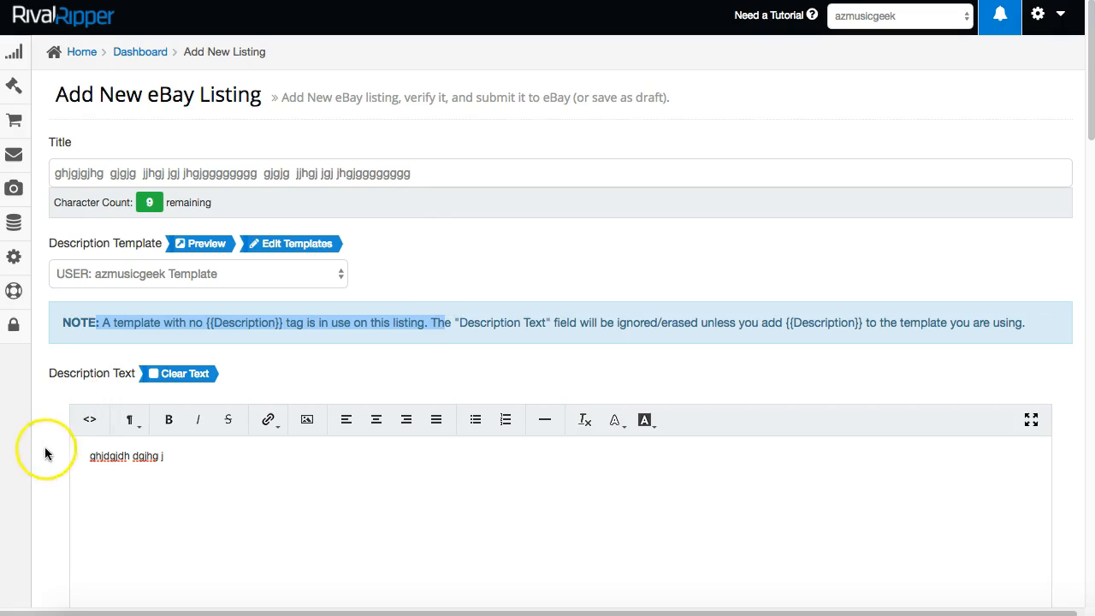
{"action": "left_click", "coordinate": [155, 458]}
{"action": "left_click_drag", "start_coordinate": [155, 458], "coordinate": [80, 454]}
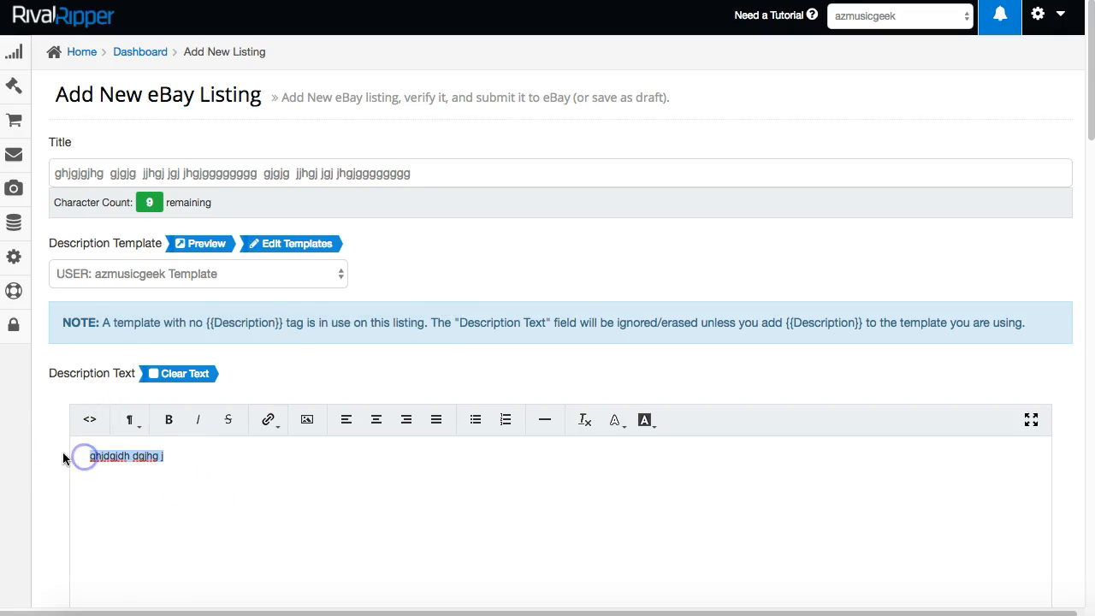
- Review the condition, listing format, price and cost fields in the listing details, keeping the format as Fixed
{"action": "scroll", "coordinate": [50, 414], "scroll_direction": "down", "scroll_amount": 5}
{"action": "scroll", "coordinate": [49, 413], "scroll_direction": "down", "scroll_amount": 5}
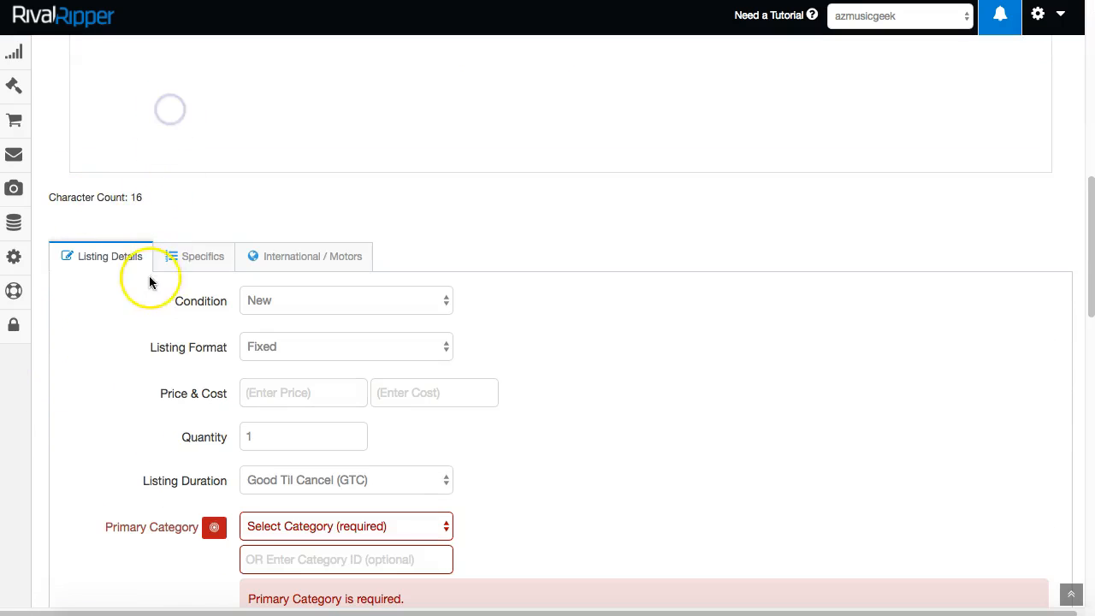
{"action": "scroll", "coordinate": [145, 299], "scroll_direction": "down", "scroll_amount": 3}
{"action": "left_click", "coordinate": [290, 177]}
{"action": "left_click", "coordinate": [205, 202]}
{"action": "left_click", "coordinate": [280, 225]}
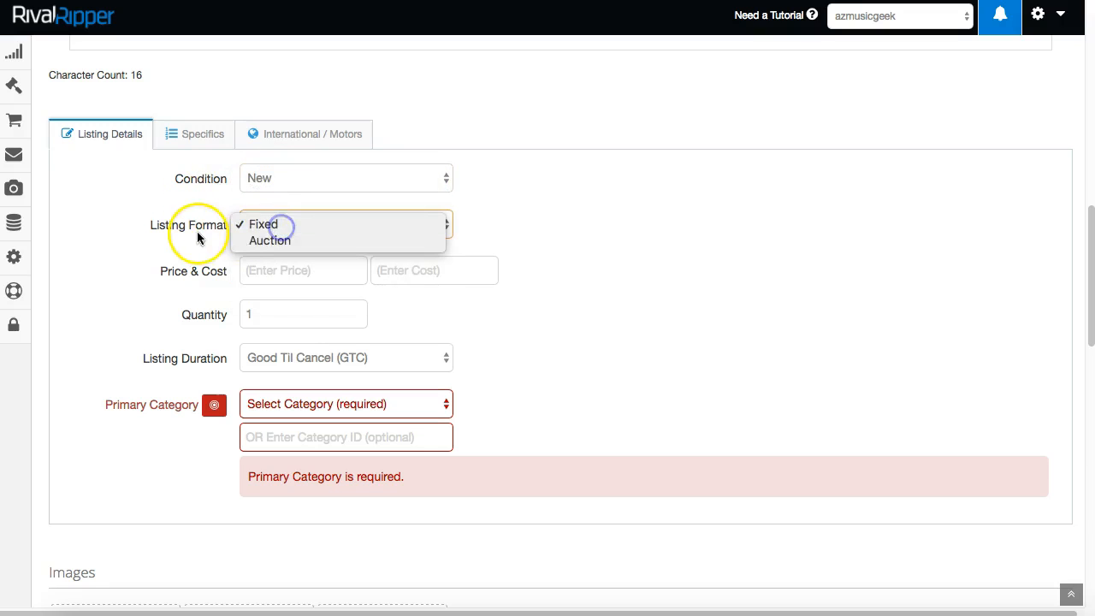
{"action": "left_click", "coordinate": [253, 225]}
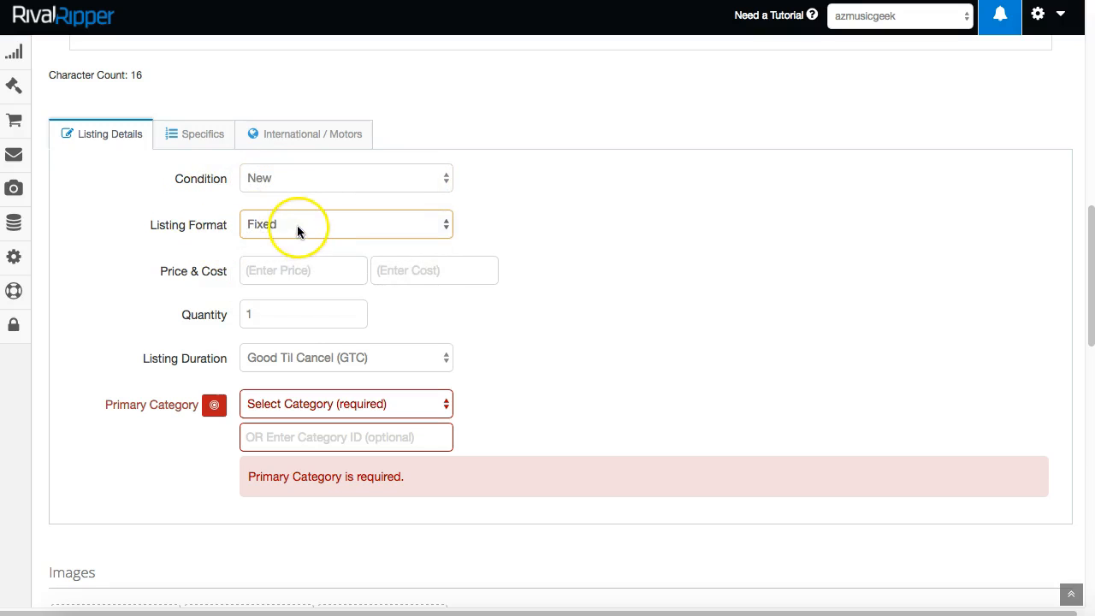
{"action": "left_click", "coordinate": [266, 270]}
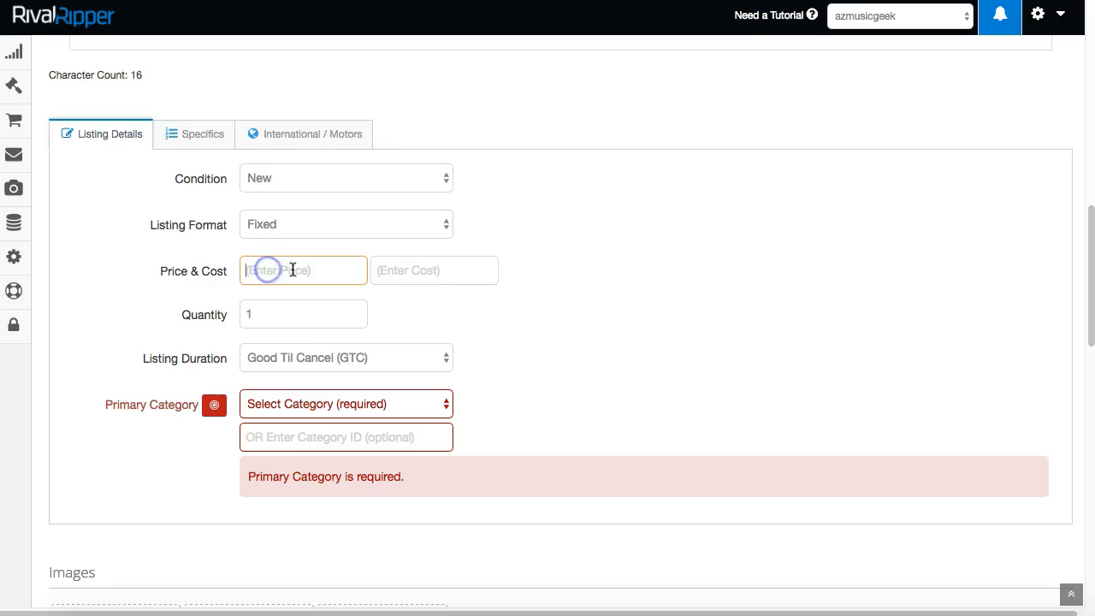
{"action": "left_click", "coordinate": [411, 270]}
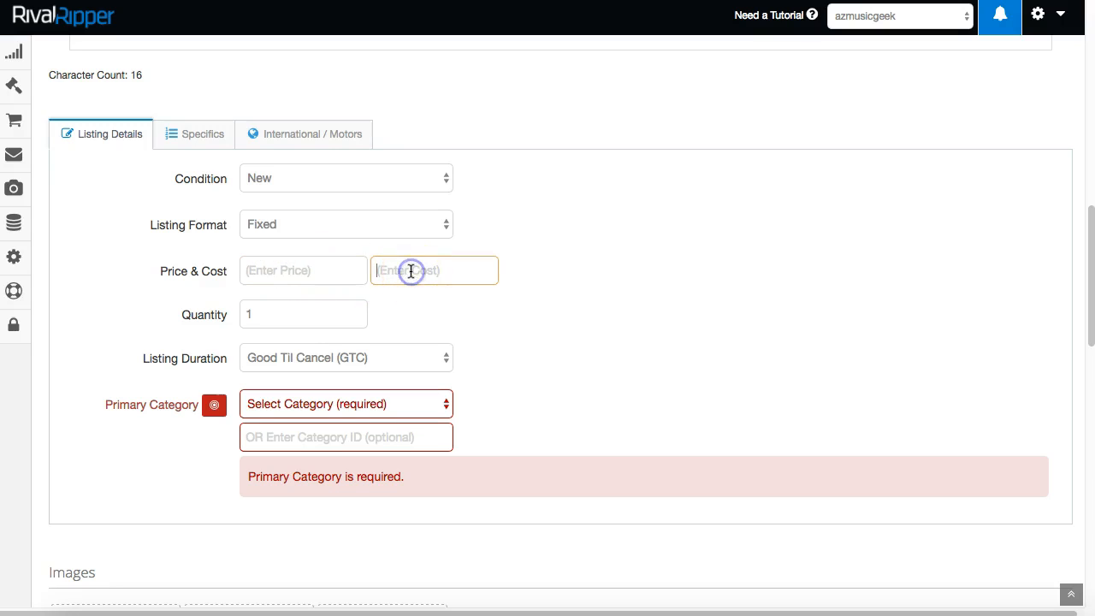
{"action": "left_click", "coordinate": [269, 271]}
{"action": "left_click", "coordinate": [415, 272]}
- Try a quantity of 5, restore it to 1, and keep the listing duration at Good Til Cancel (GTC)
{"action": "left_click", "coordinate": [287, 313]}
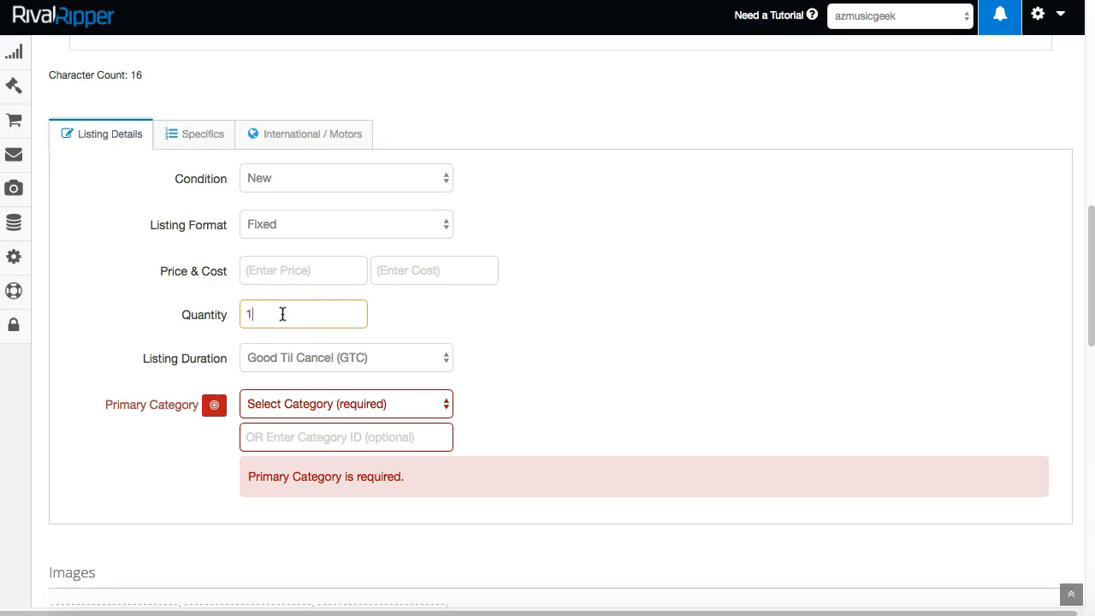
{"action": "left_click_drag", "start_coordinate": [277, 314], "coordinate": [243, 315]}
{"action": "type", "text": "5"}
{"action": "double_click", "coordinate": [278, 311]}
{"action": "type", "text": "1"}
{"action": "left_click", "coordinate": [328, 357]}
{"action": "left_click", "coordinate": [310, 358]}
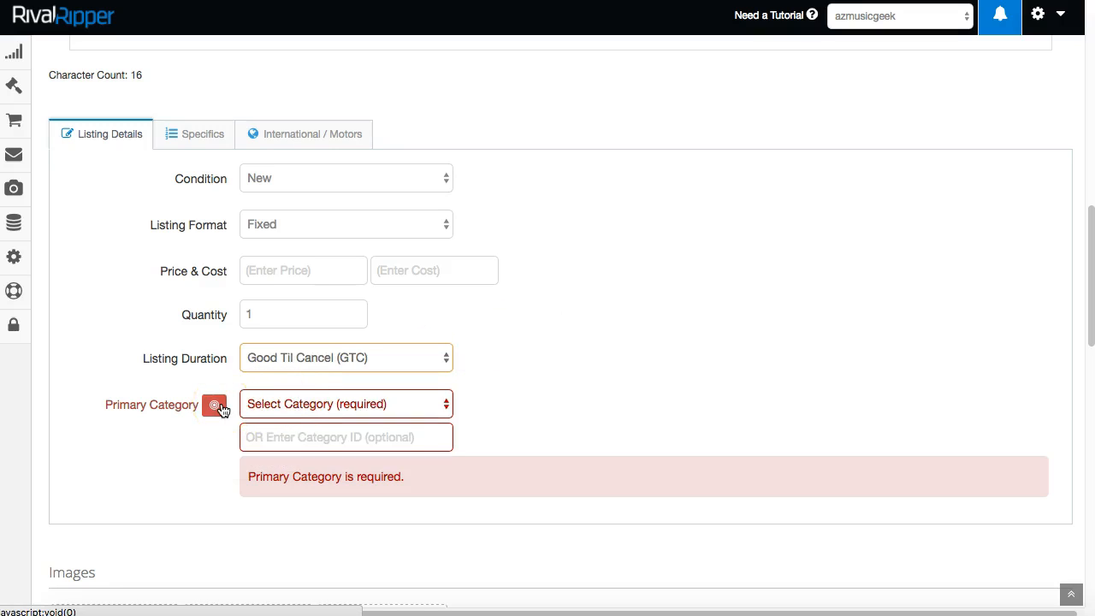
- Set the listing's primary category to Cameras & Photo with the Camcorders sub-category
{"action": "left_click", "coordinate": [308, 405]}
{"action": "scroll", "coordinate": [310, 428], "scroll_direction": "down", "scroll_amount": 3}
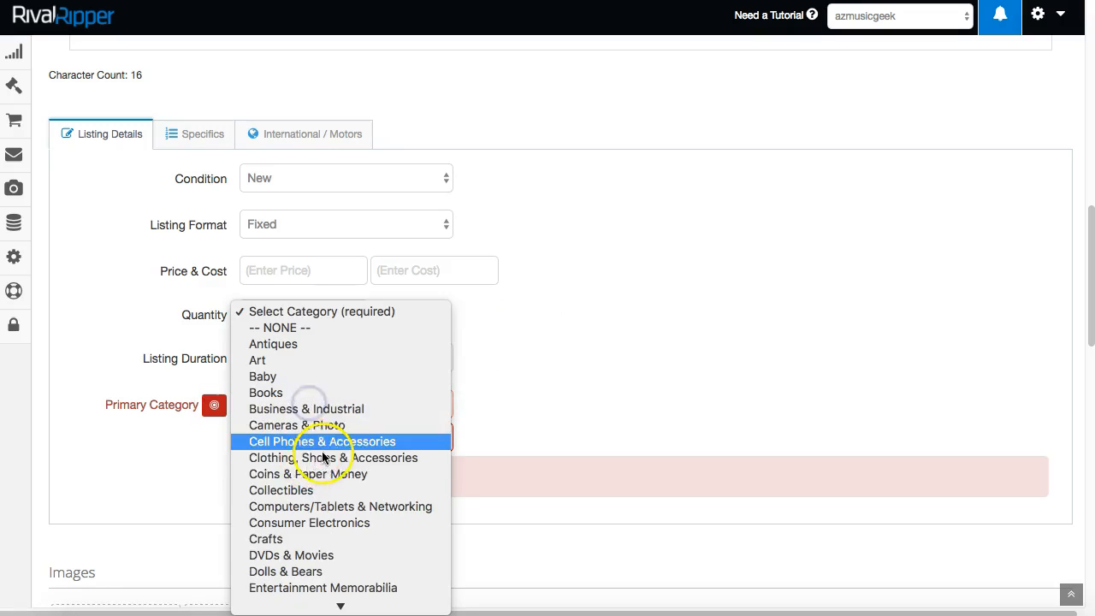
{"action": "left_click", "coordinate": [291, 423]}
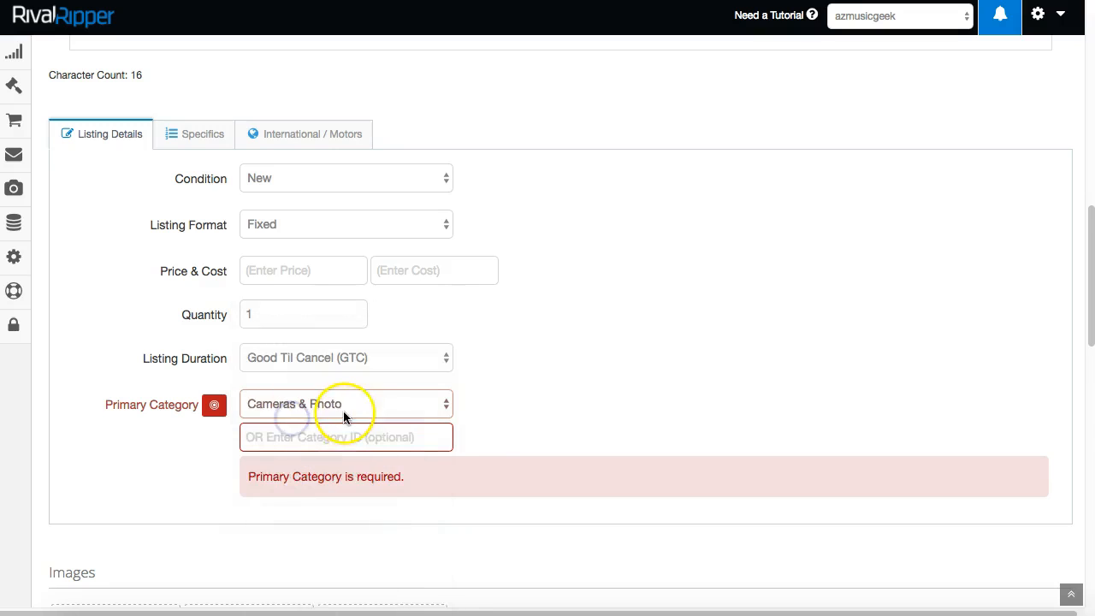
{"action": "scroll", "coordinate": [582, 409], "scroll_direction": "down", "scroll_amount": 1}
{"action": "left_click", "coordinate": [351, 404]}
{"action": "left_click", "coordinate": [339, 436]}
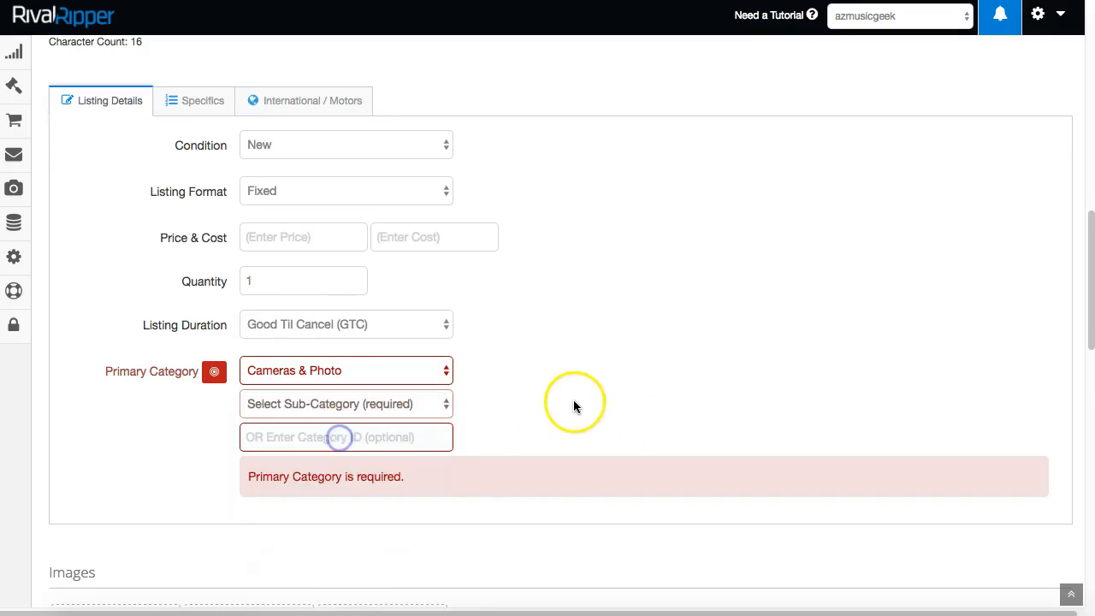
{"action": "scroll", "coordinate": [549, 368], "scroll_direction": "down", "scroll_amount": 5}
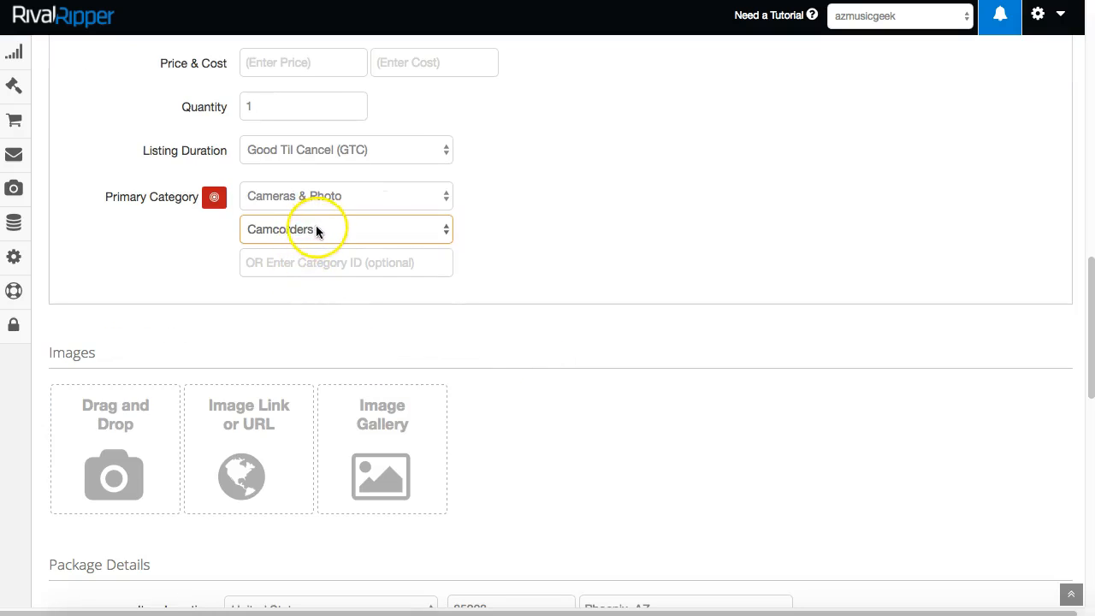
- Change the sub-category to Camera & Photo Accessories with Cables & Adapters beneath it, keeping Cameras & Photo as the main category
{"action": "left_click", "coordinate": [312, 230]}
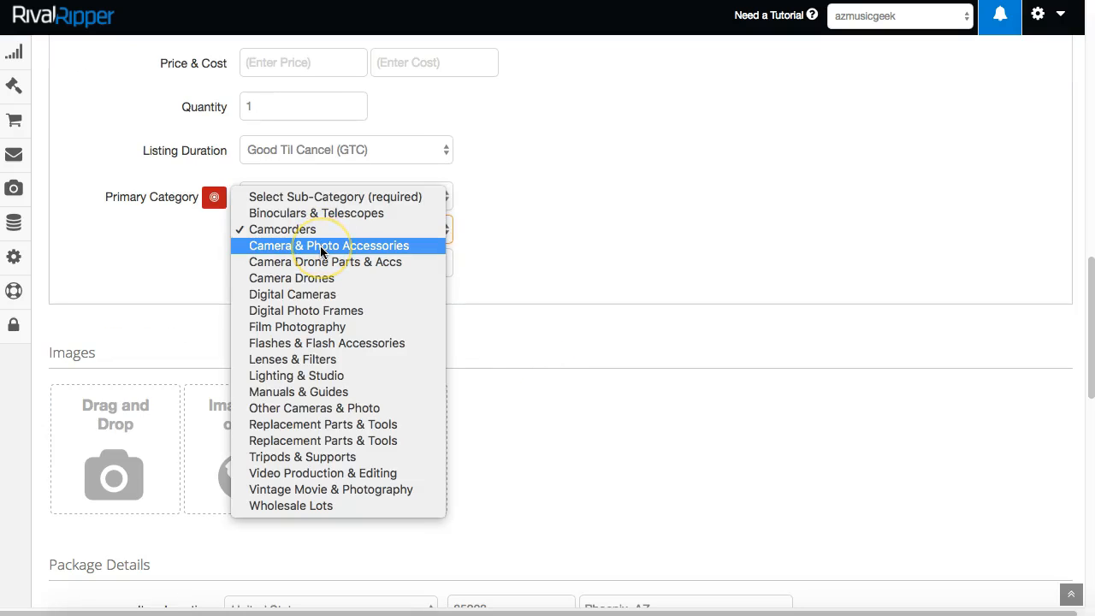
{"action": "left_click", "coordinate": [322, 248]}
{"action": "left_click", "coordinate": [317, 262]}
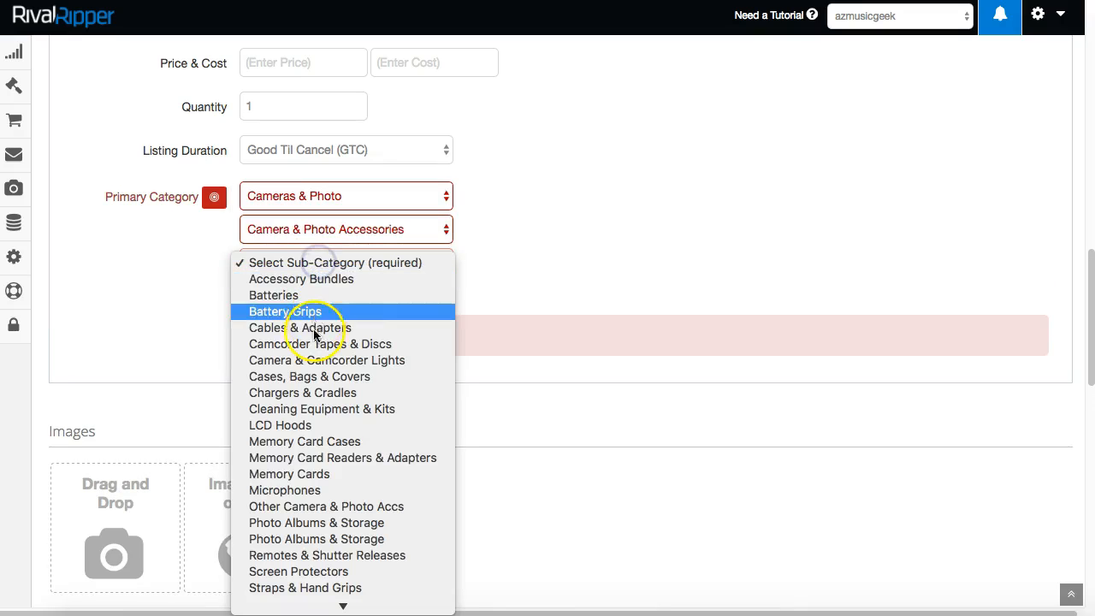
{"action": "left_click", "coordinate": [313, 329]}
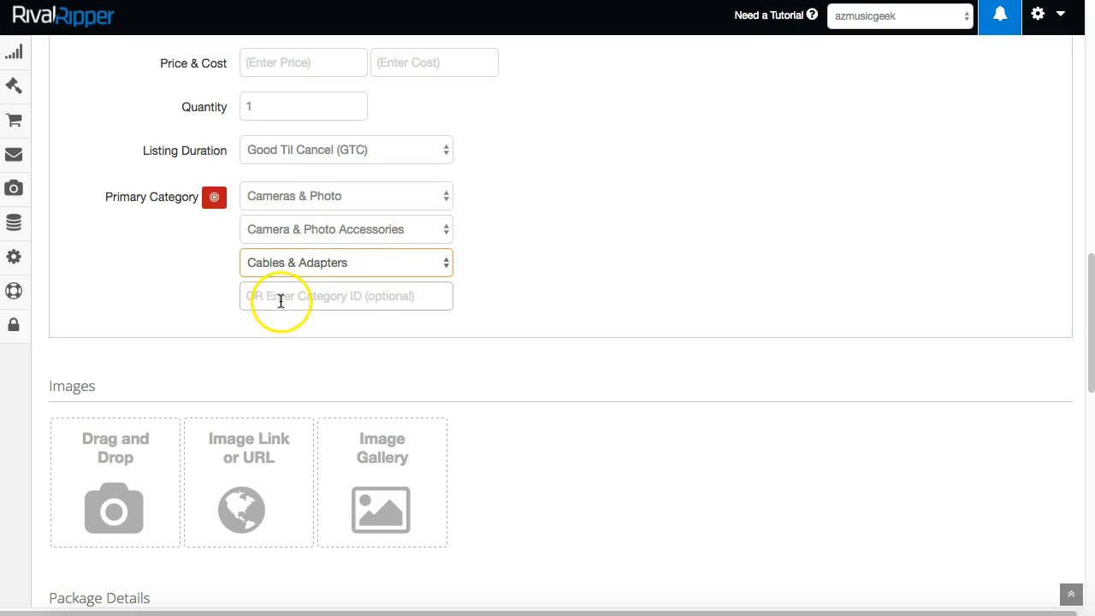
{"action": "scroll", "coordinate": [160, 297], "scroll_direction": "up", "scroll_amount": 1}
{"action": "left_click", "coordinate": [301, 227]}
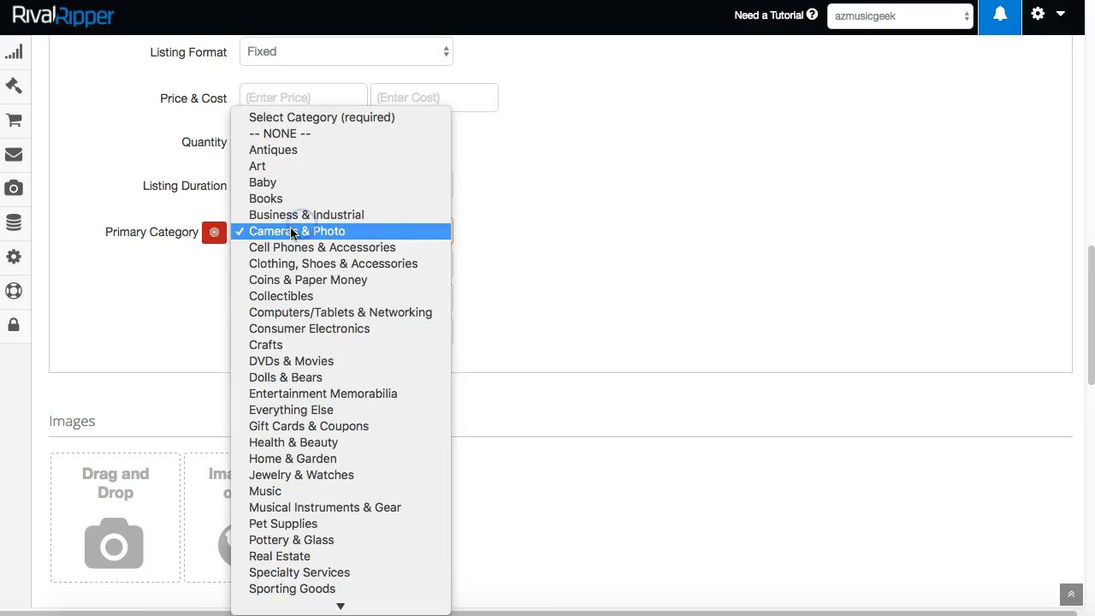
{"action": "left_click", "coordinate": [280, 234]}
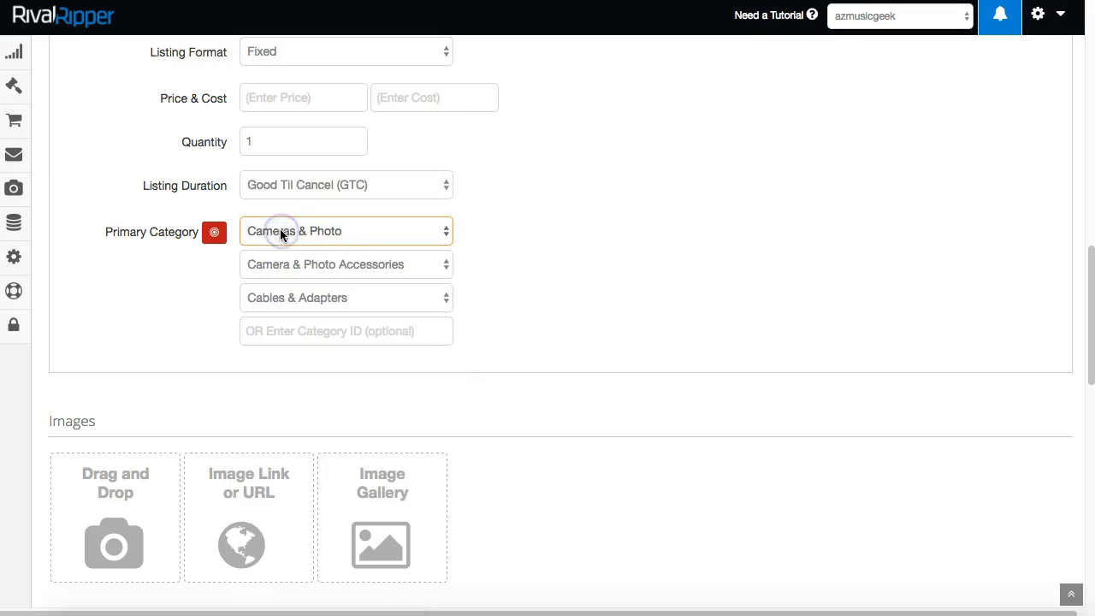
- Look up adapter categories by keyword and set the primary category to Plugs, Jacks & Wall Plates under Networking Cables & Adapters, ID 67279
{"action": "left_click", "coordinate": [214, 234]}
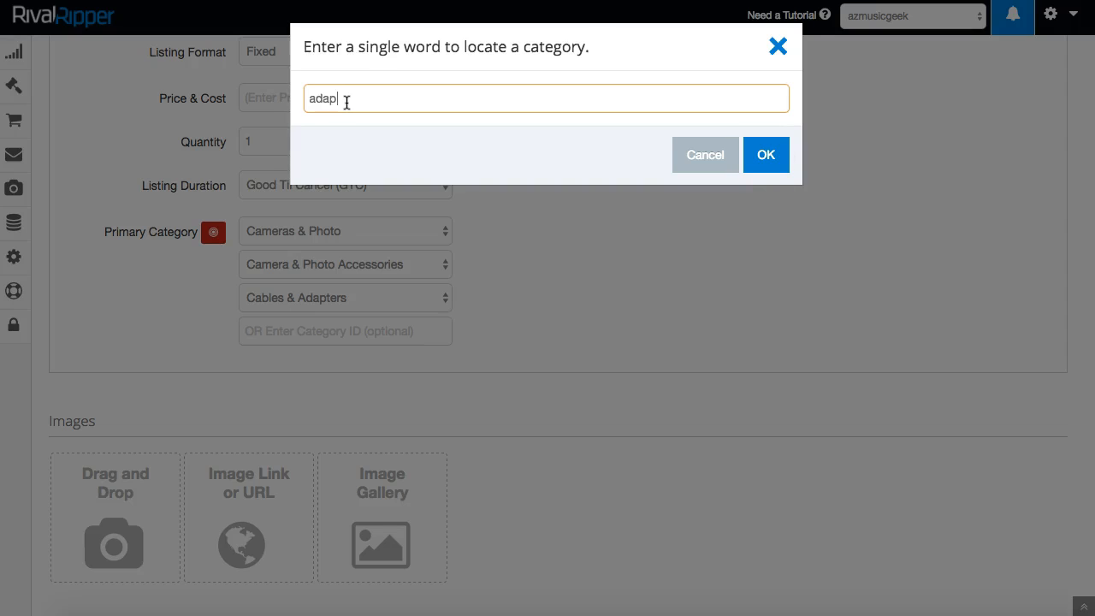
{"action": "left_click", "coordinate": [764, 157]}
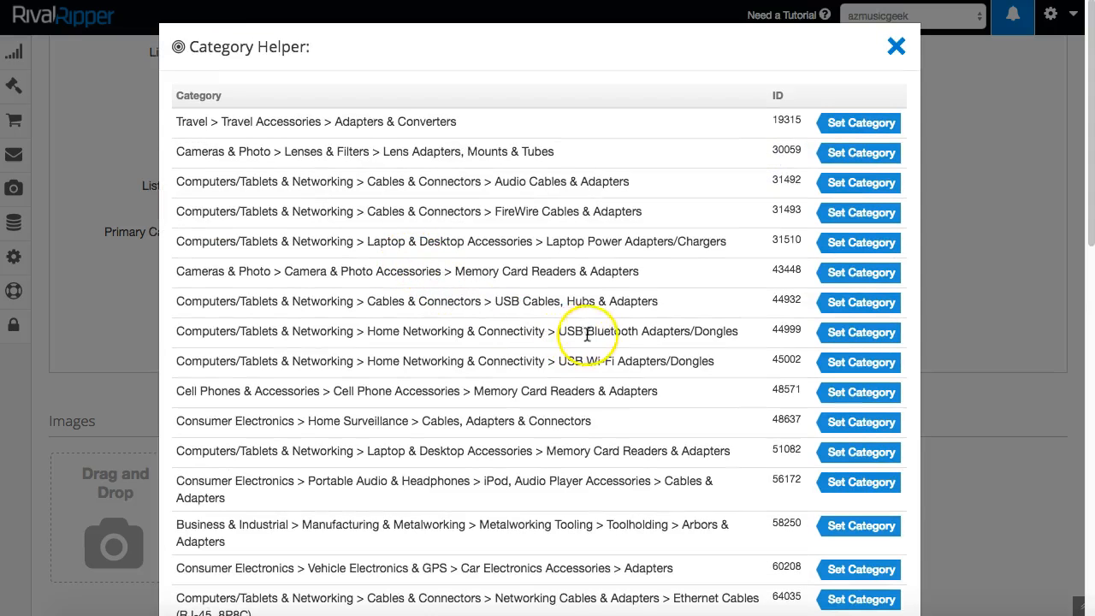
{"action": "scroll", "coordinate": [650, 321], "scroll_direction": "down", "scroll_amount": 7}
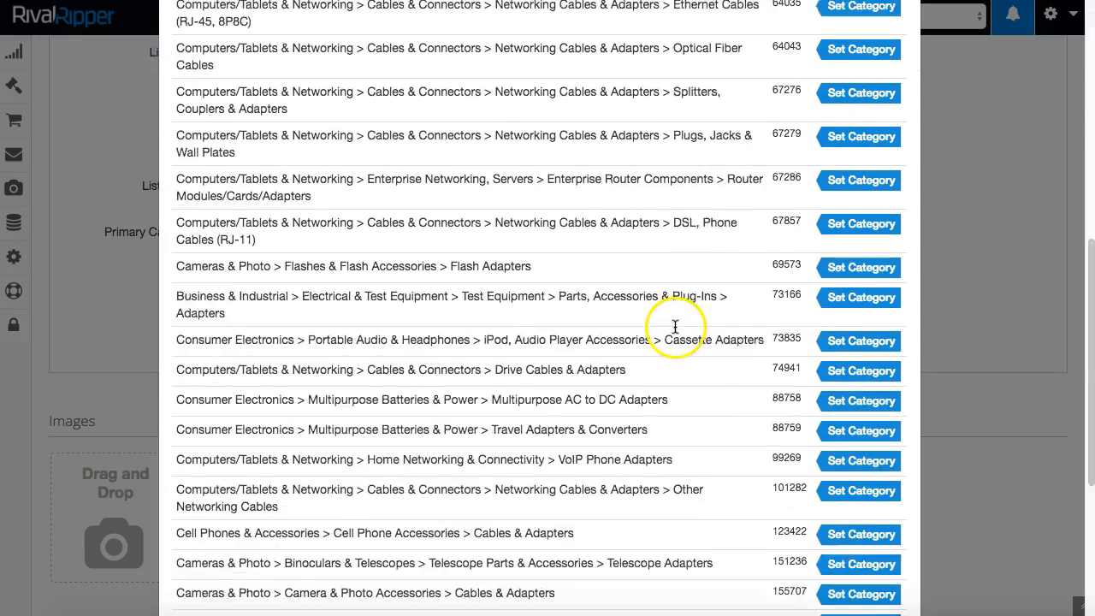
{"action": "scroll", "coordinate": [676, 330], "scroll_direction": "down", "scroll_amount": 4}
{"action": "left_click", "coordinate": [845, 273]}
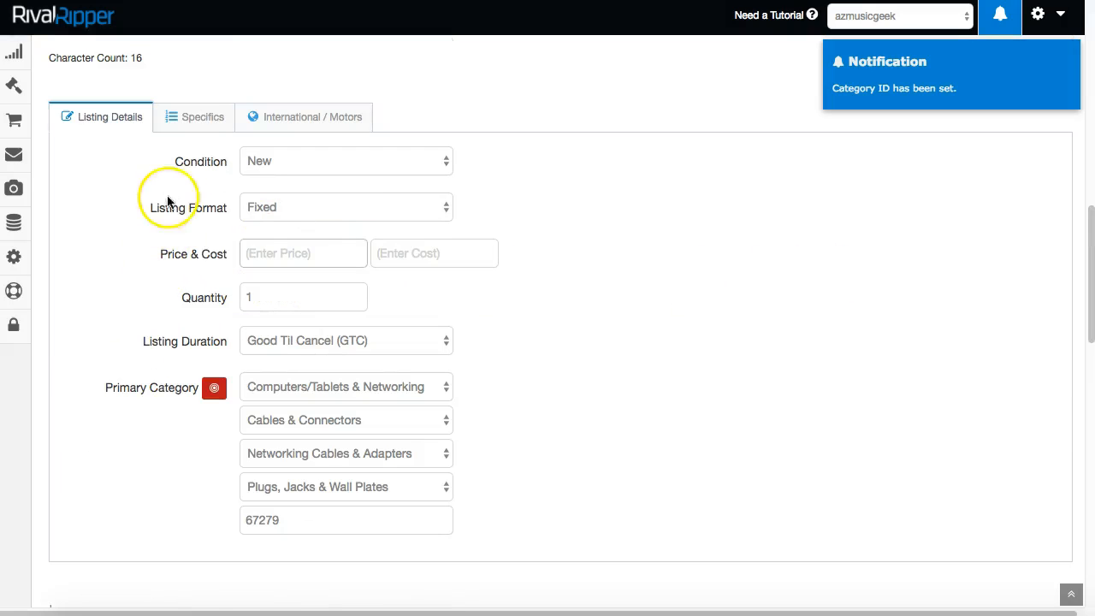
- Examine the SKU (Custom ID) in the listing specifics, including its prefix and the code after the hyphen
{"action": "left_click", "coordinate": [196, 120]}
{"action": "left_click", "coordinate": [270, 161]}
{"action": "left_click", "coordinate": [320, 162]}
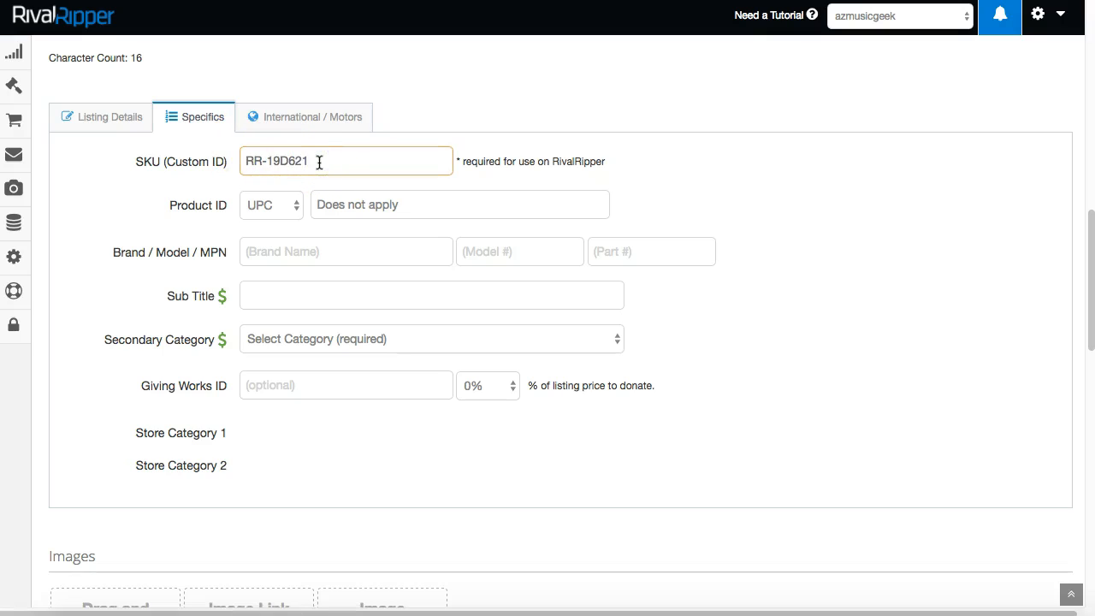
{"action": "left_click_drag", "start_coordinate": [333, 161], "coordinate": [232, 165]}
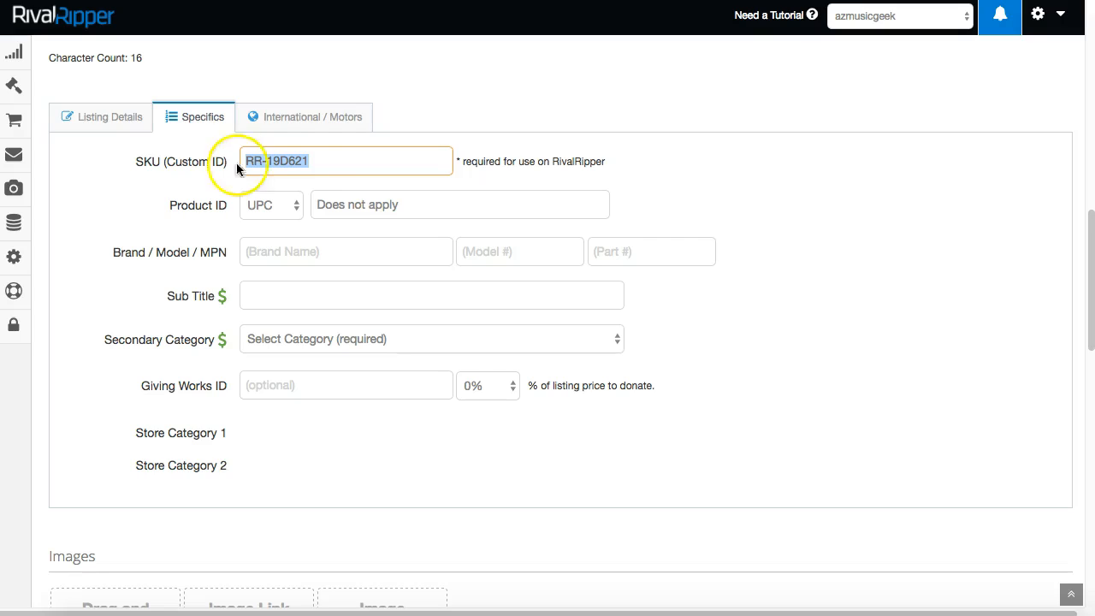
{"action": "left_click", "coordinate": [326, 162]}
{"action": "left_click_drag", "start_coordinate": [338, 161], "coordinate": [249, 162]}
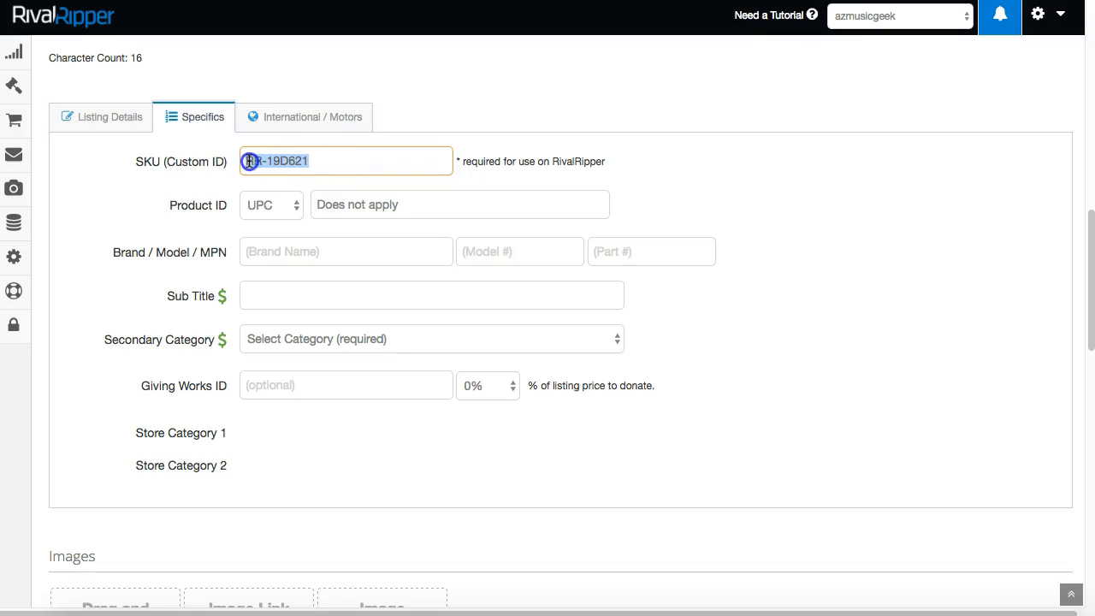
{"action": "left_click", "coordinate": [336, 162]}
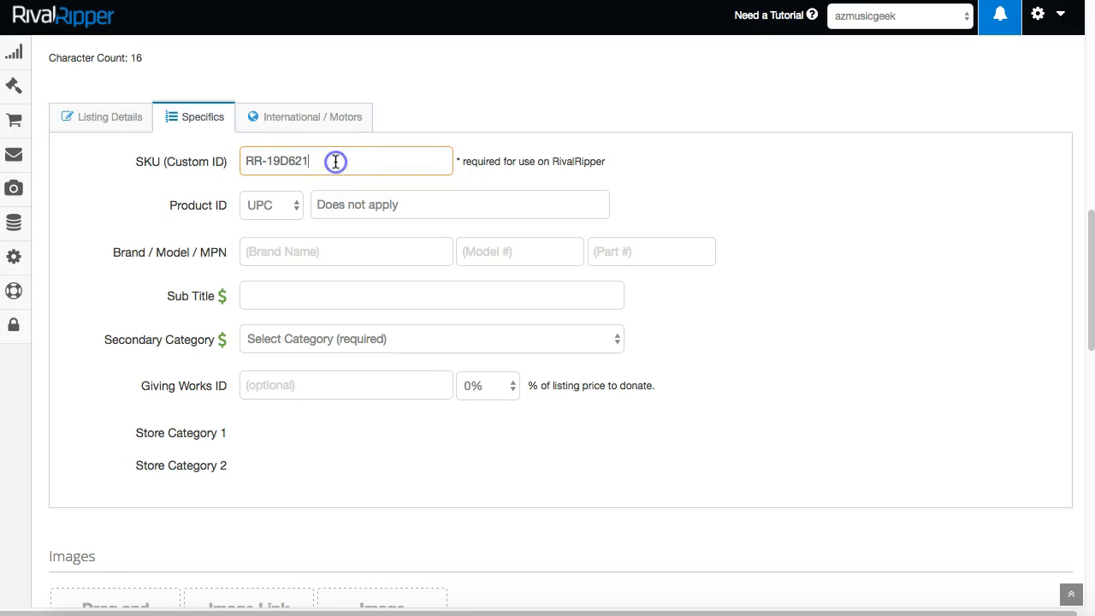
{"action": "left_click_drag", "start_coordinate": [331, 162], "coordinate": [250, 161]}
{"action": "left_click", "coordinate": [260, 162]}
{"action": "left_click", "coordinate": [325, 161]}
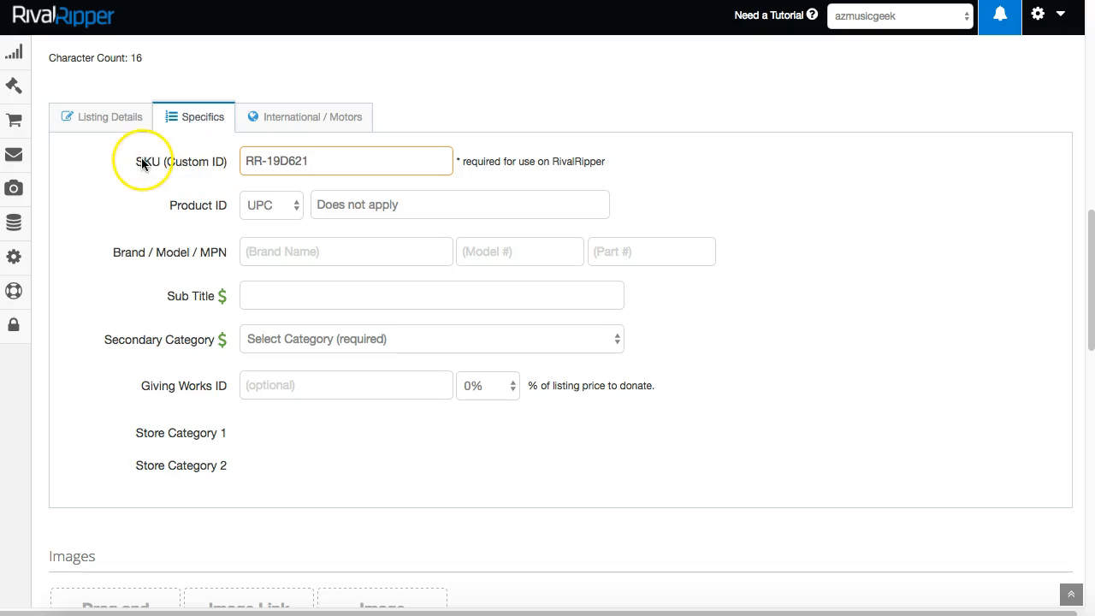
{"action": "left_click_drag", "start_coordinate": [321, 159], "coordinate": [357, 164]}
{"action": "left_click", "coordinate": [259, 162]}
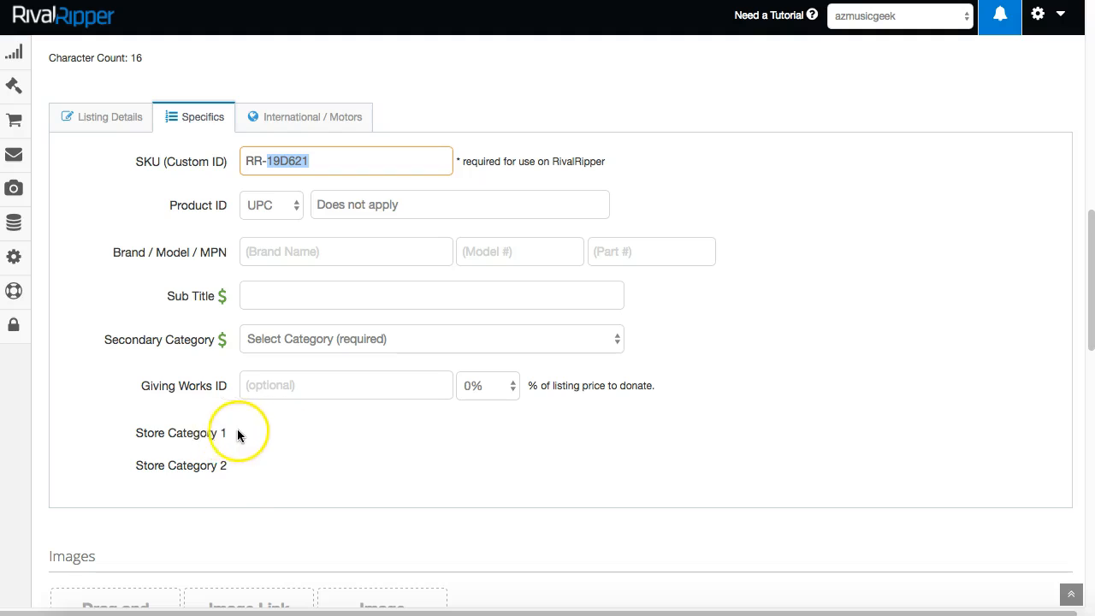
{"action": "left_click", "coordinate": [295, 432]}
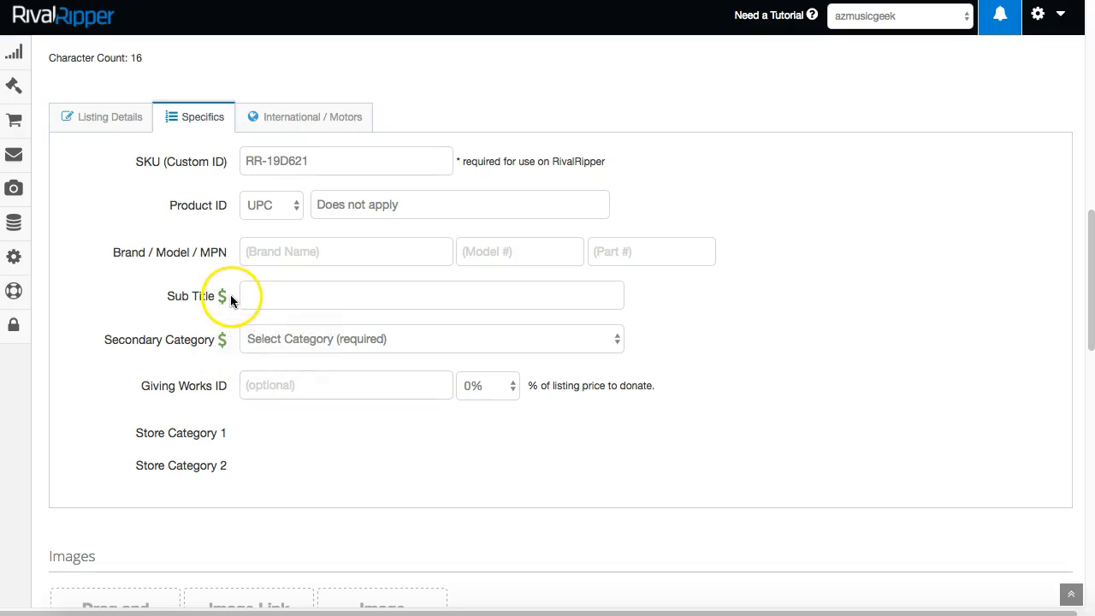
- Review the paid subtitle and secondary category options and the brand name, model number and part number fields in the specifics
{"action": "mouse_move", "coordinate": [220, 344]}
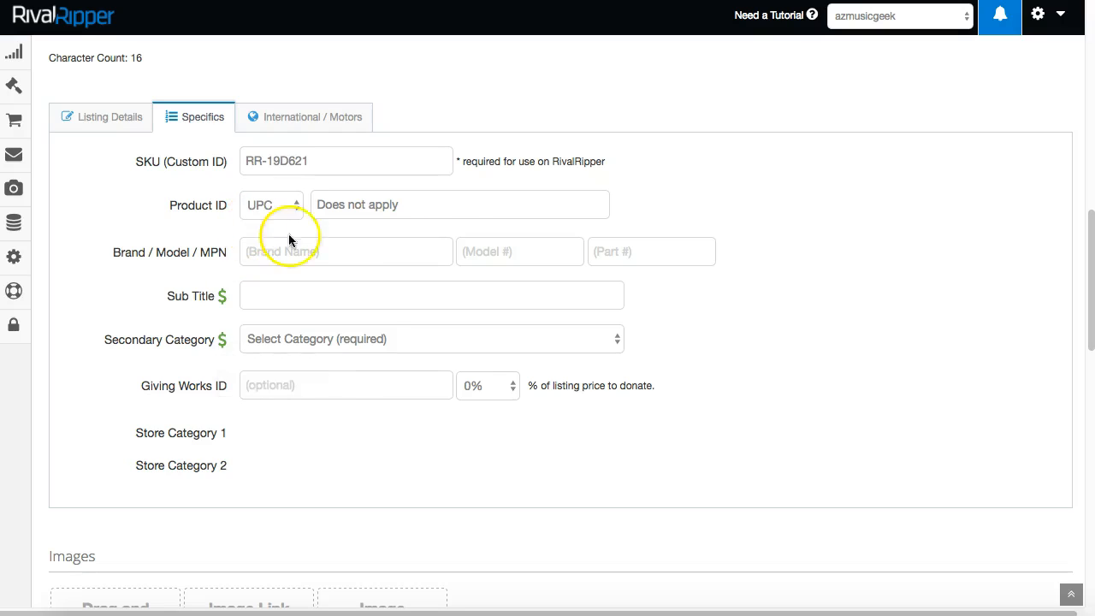
{"action": "left_click", "coordinate": [252, 252]}
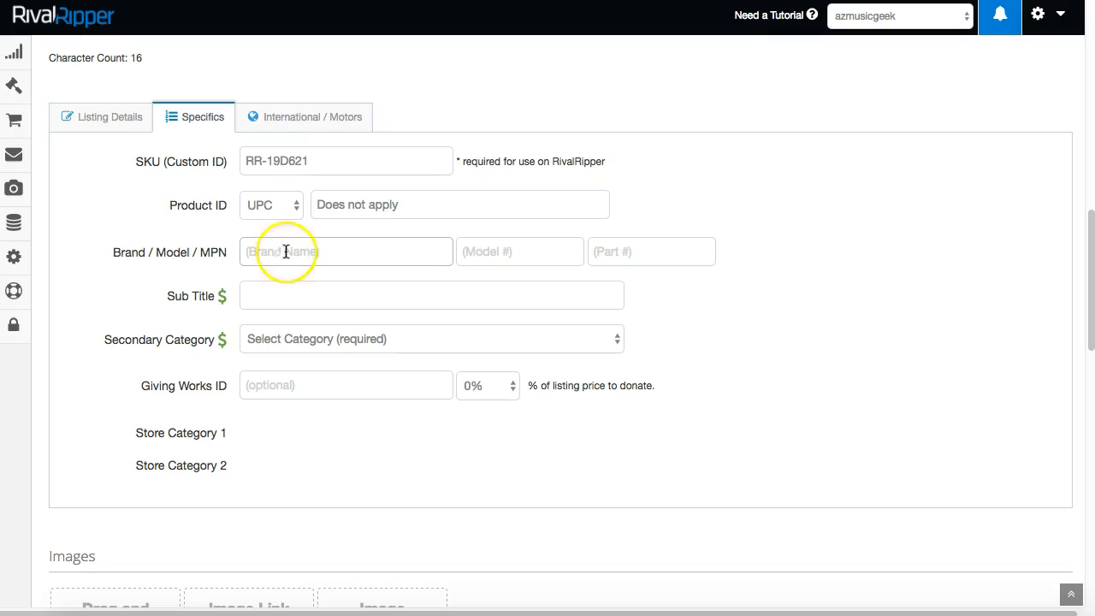
{"action": "left_click", "coordinate": [276, 249]}
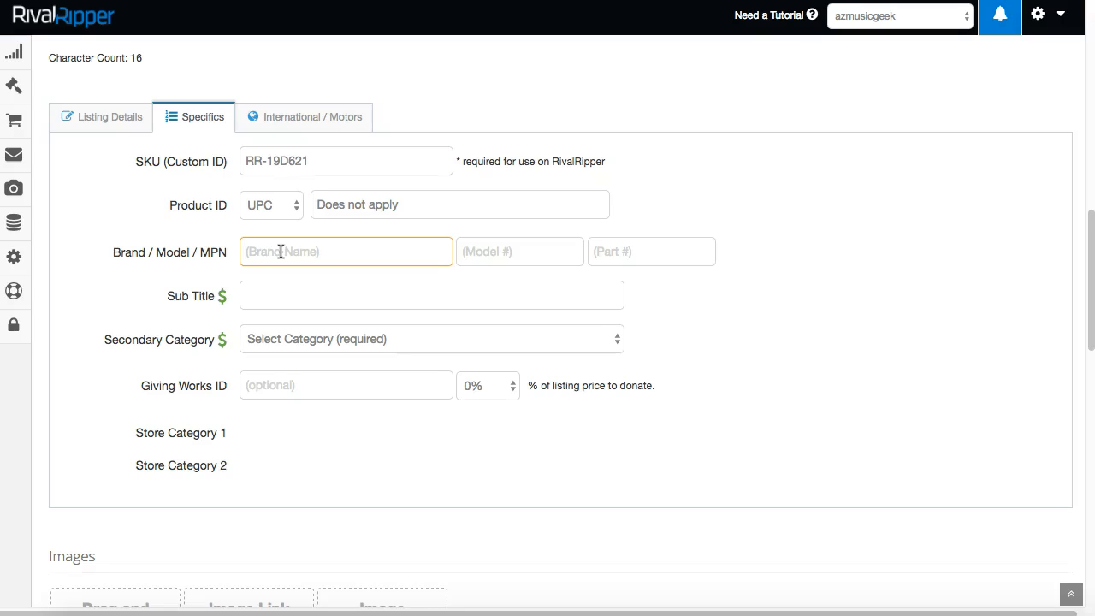
{"action": "left_click", "coordinate": [484, 250]}
{"action": "left_click", "coordinate": [692, 250]}
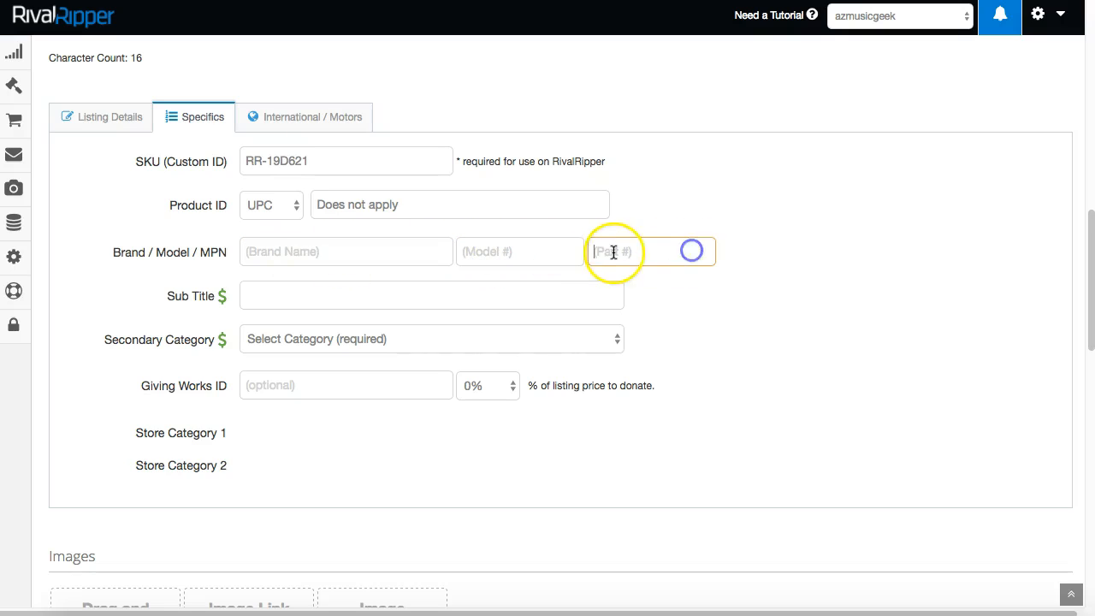
{"action": "left_click", "coordinate": [479, 248]}
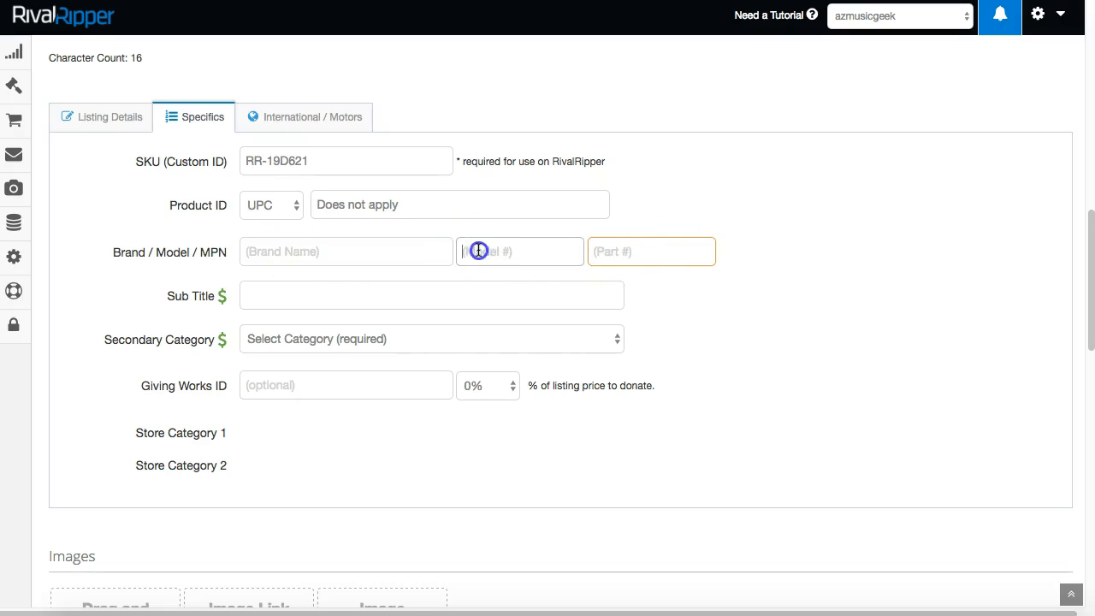
{"action": "left_click", "coordinate": [651, 252]}
{"action": "left_click", "coordinate": [491, 253]}
{"action": "left_click", "coordinate": [648, 253]}
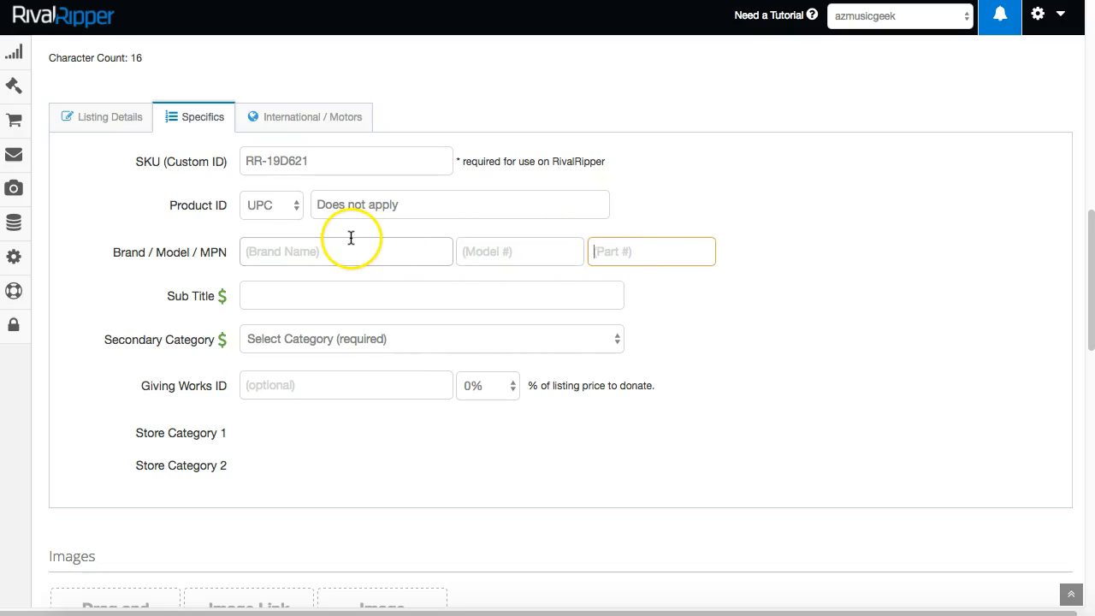
- Review the product ID types UPC, ISBN, EAN and EPID, keeping UPC with the value Does not apply
{"action": "left_click", "coordinate": [286, 206]}
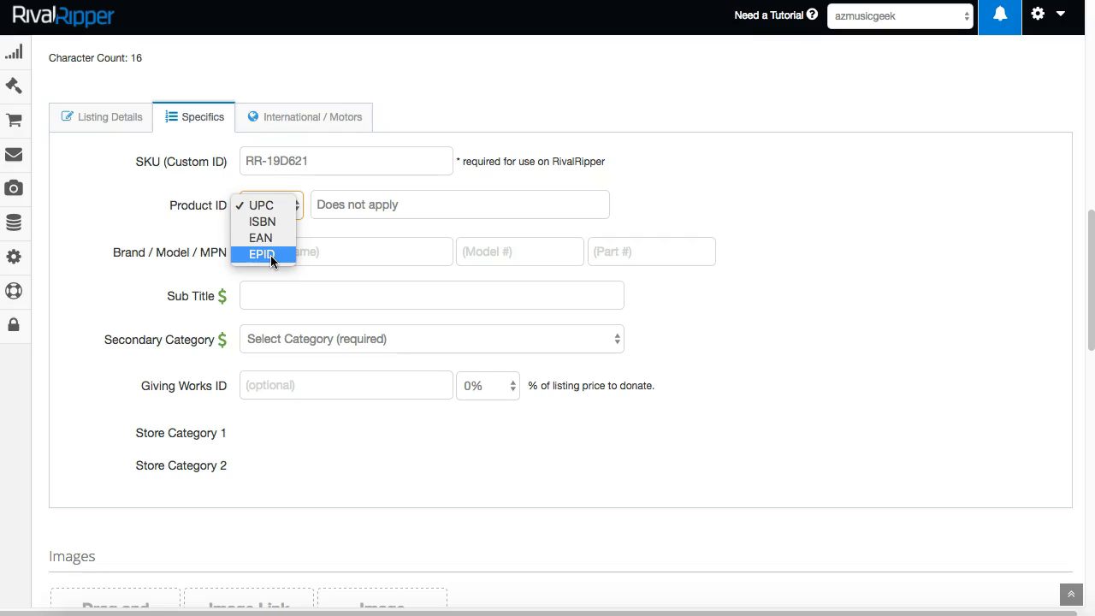
{"action": "left_click", "coordinate": [275, 251]}
{"action": "left_click", "coordinate": [286, 205]}
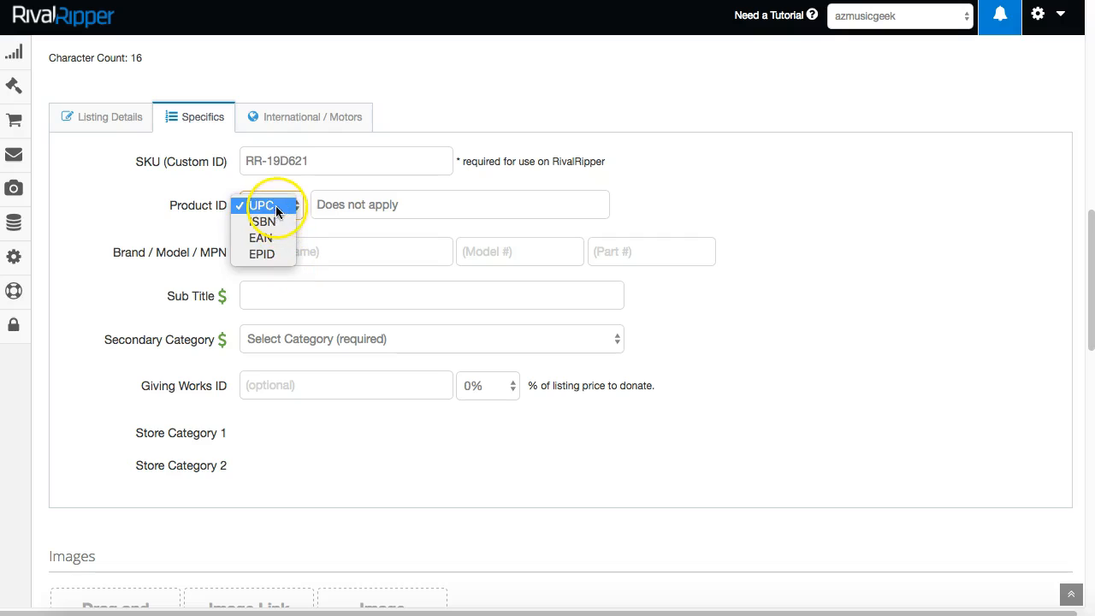
{"action": "left_click", "coordinate": [378, 204]}
{"action": "triple_click", "coordinate": [377, 203]}
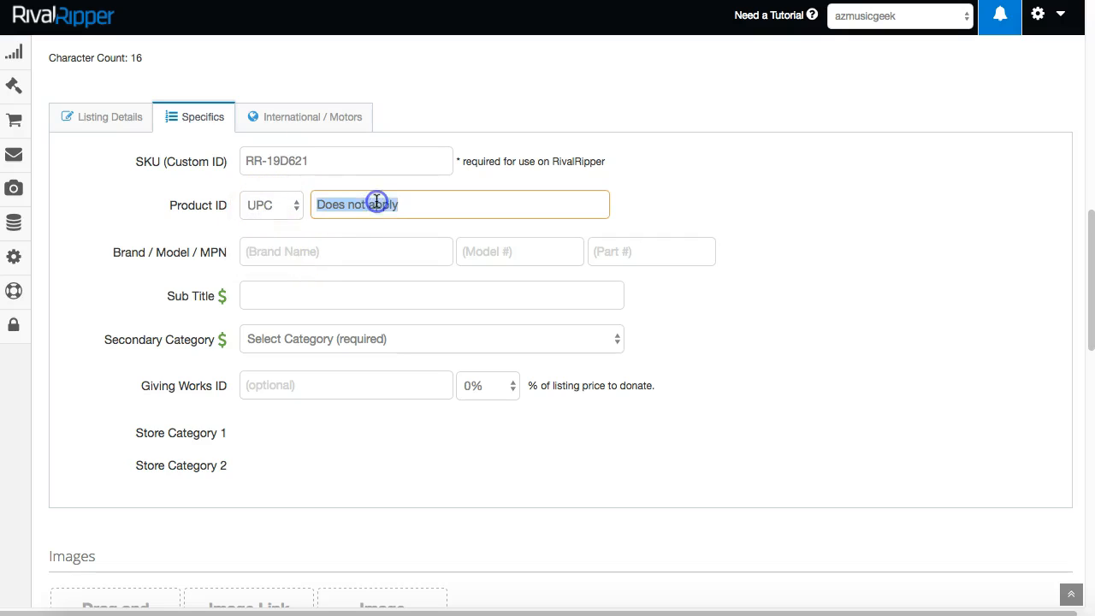
{"action": "triple_click", "coordinate": [330, 203]}
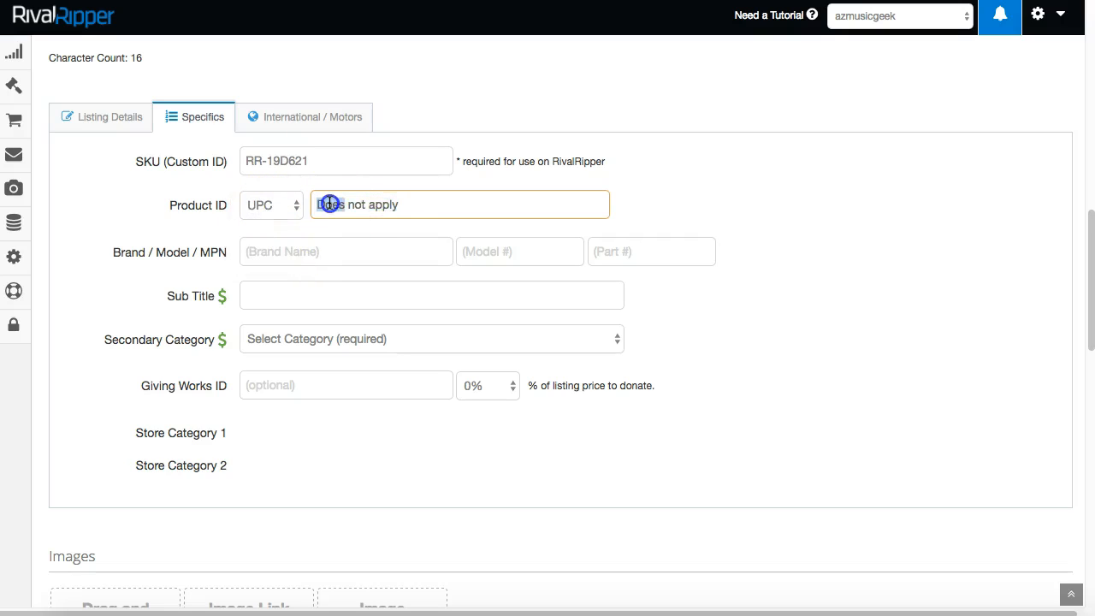
{"action": "left_click", "coordinate": [406, 204]}
{"action": "left_click", "coordinate": [287, 207]}
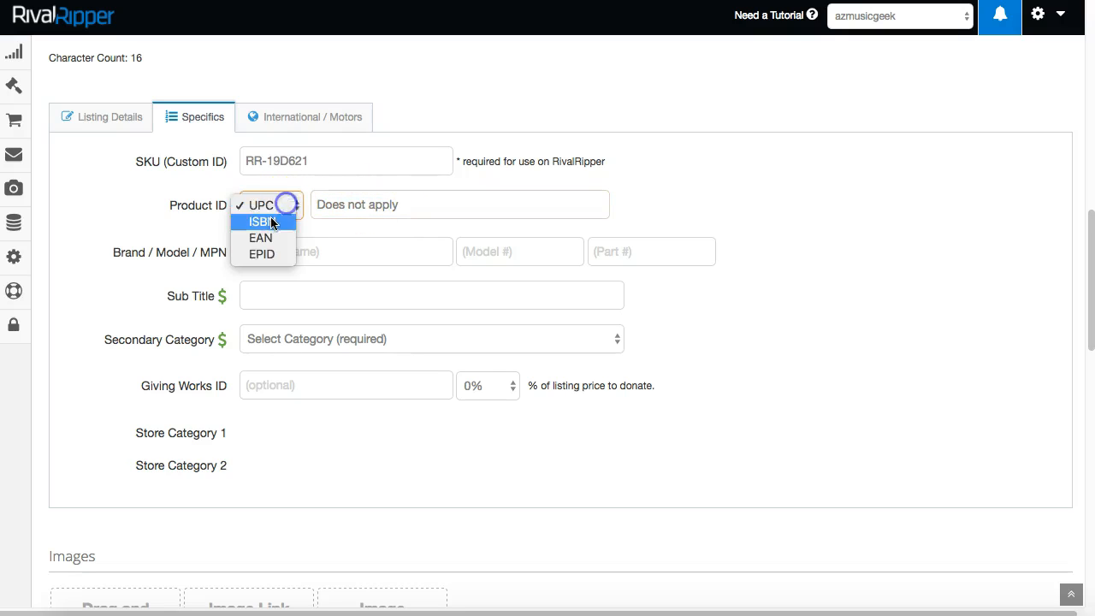
{"action": "left_click", "coordinate": [342, 210]}
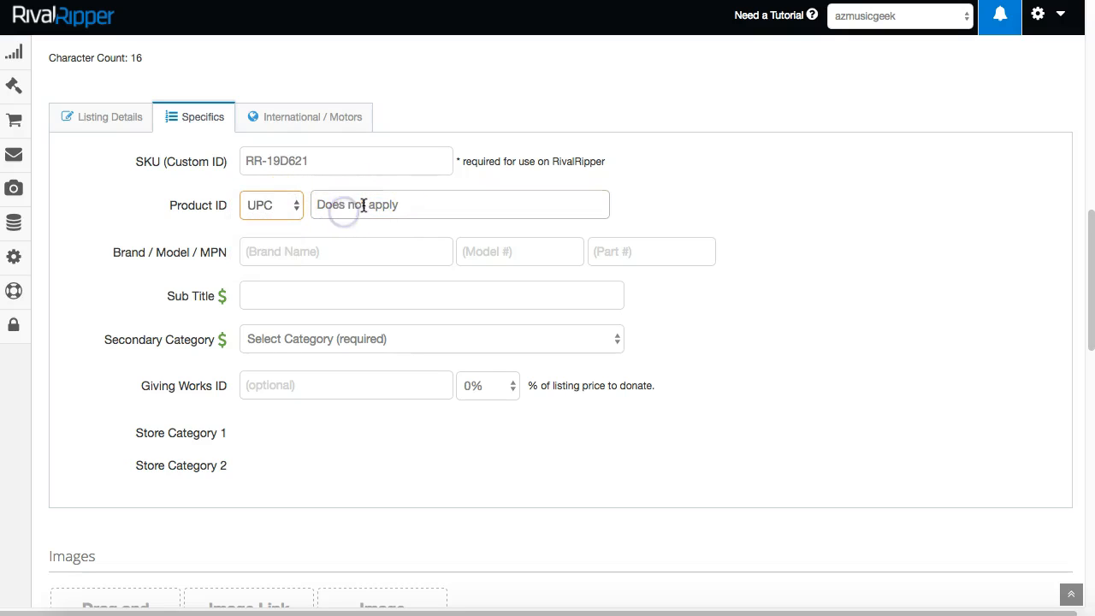
{"action": "left_click_drag", "start_coordinate": [318, 204], "coordinate": [406, 204]}
{"action": "left_click", "coordinate": [406, 203]}
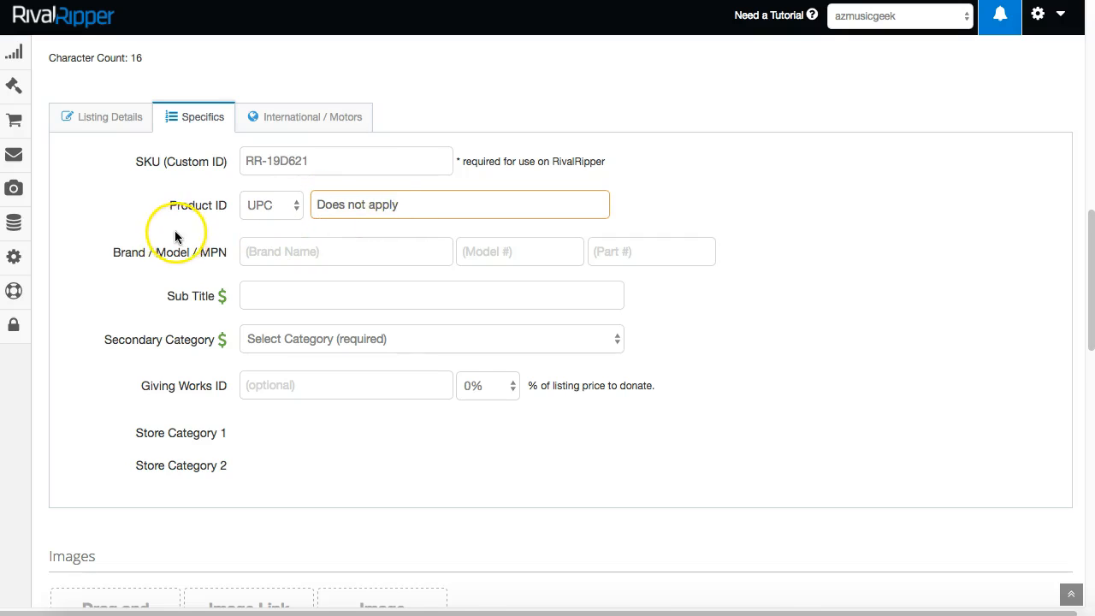
- Check the international settings and available currencies, keeping US Dollar, and return to the listing details
{"action": "left_click", "coordinate": [291, 119]}
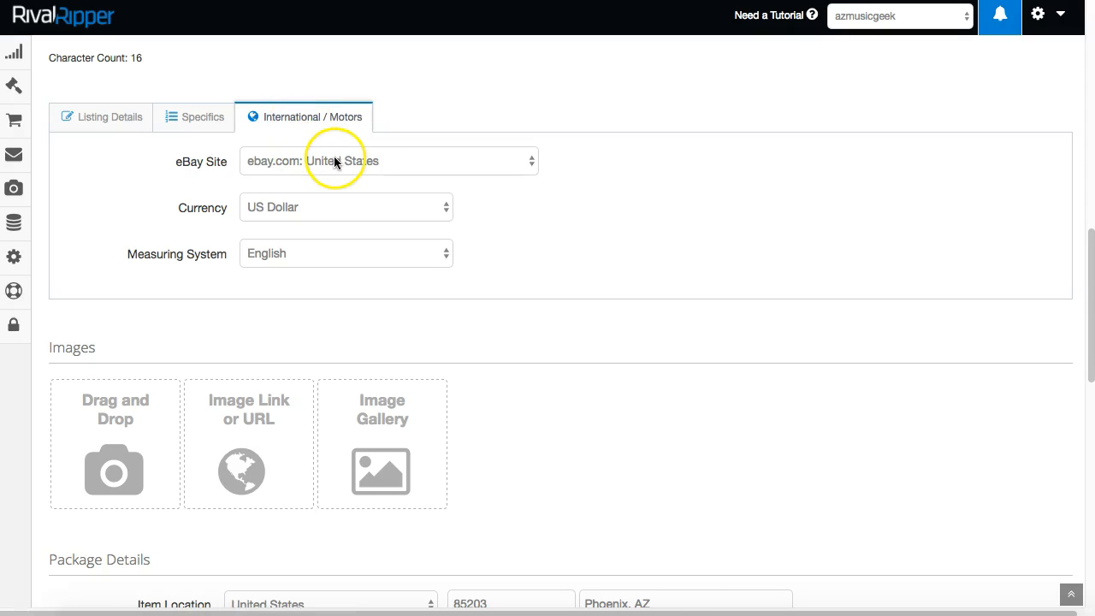
{"action": "left_click", "coordinate": [291, 205]}
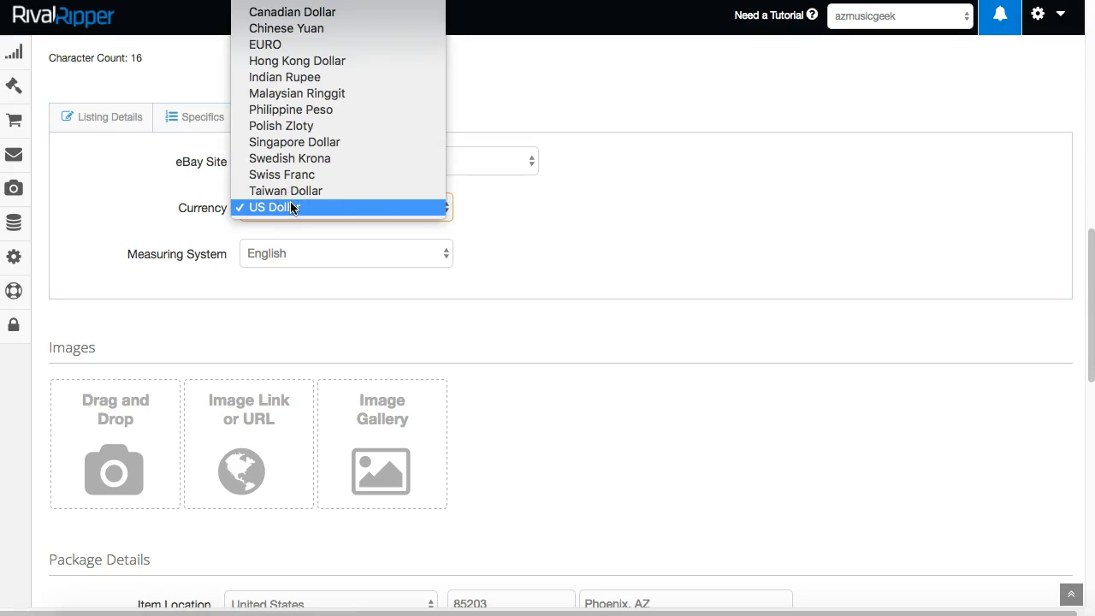
{"action": "left_click", "coordinate": [535, 204]}
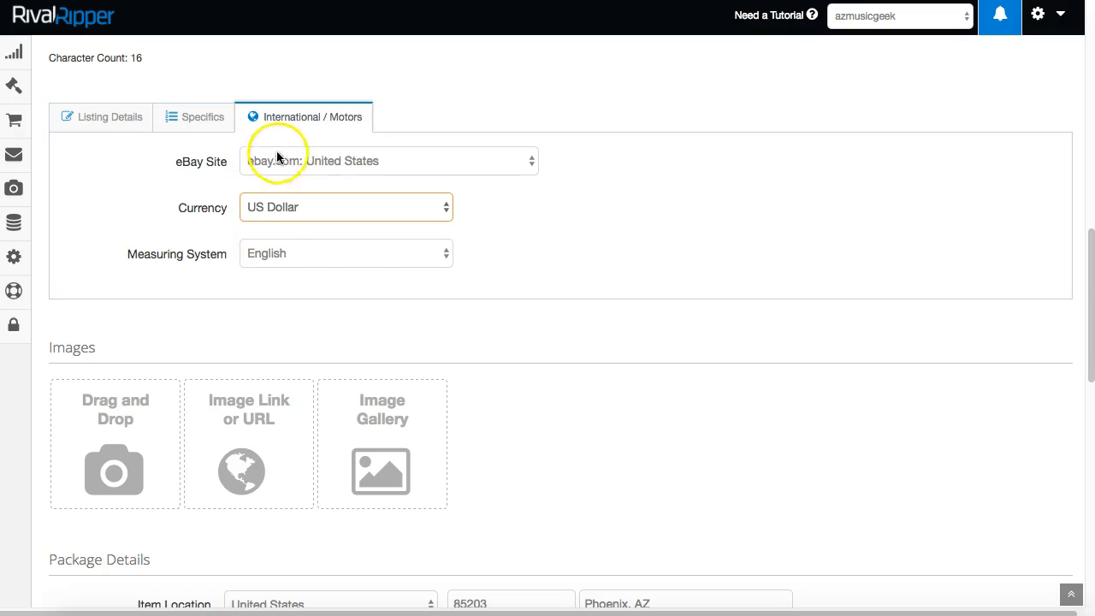
{"action": "mouse_move", "coordinate": [16, 259]}
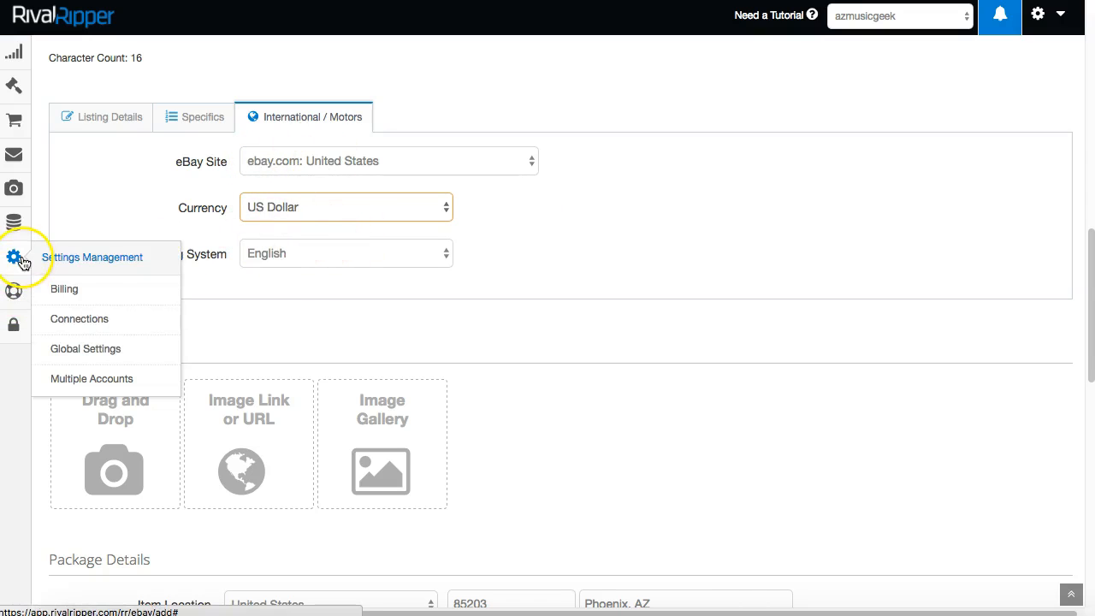
{"action": "left_click", "coordinate": [569, 211]}
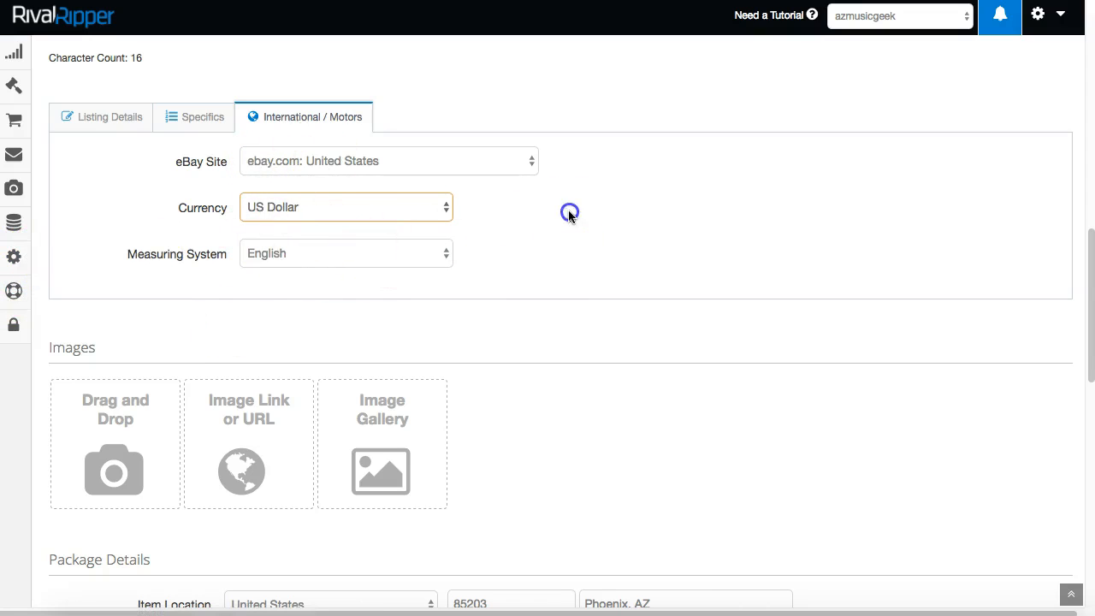
{"action": "left_click", "coordinate": [202, 127]}
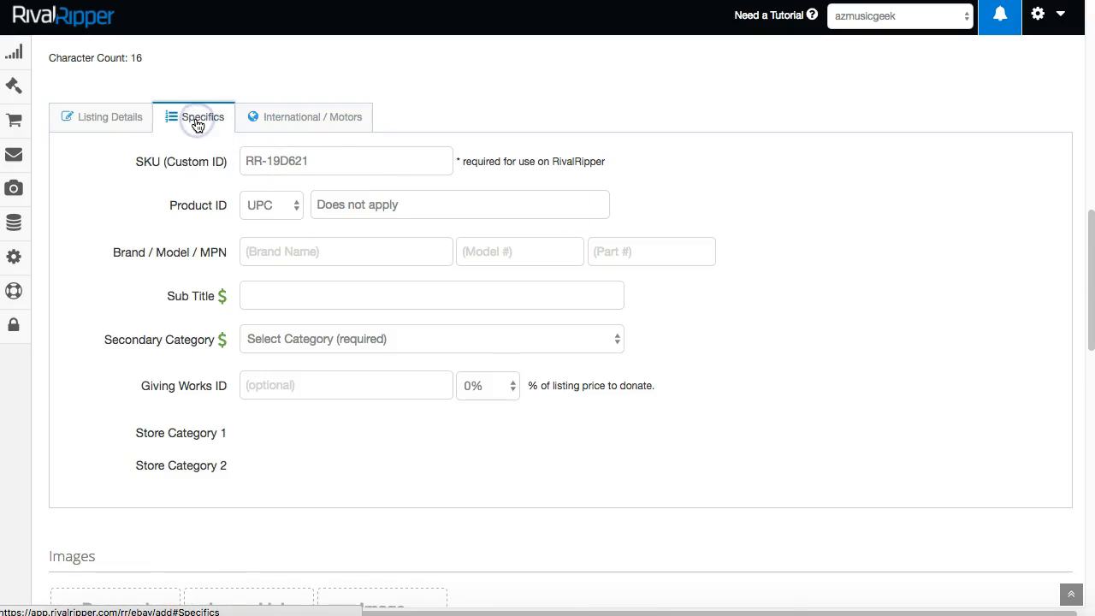
{"action": "left_click", "coordinate": [107, 117]}
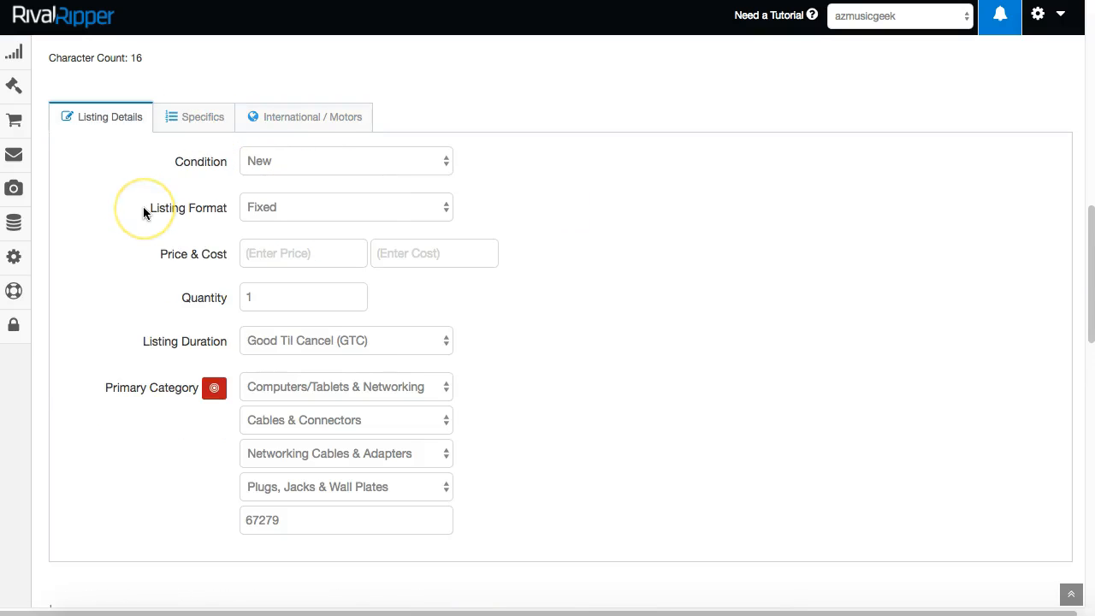
- Open the image gallery for the listing and select the second, third and fourth product photos
{"action": "scroll", "coordinate": [153, 214], "scroll_direction": "down", "scroll_amount": 5}
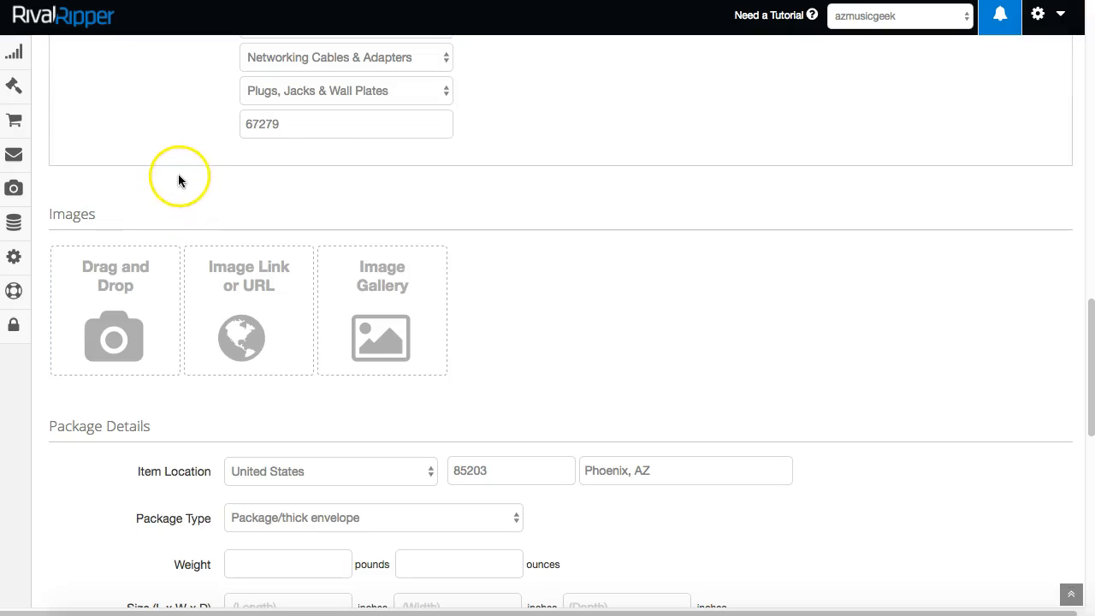
{"action": "left_click", "coordinate": [384, 322]}
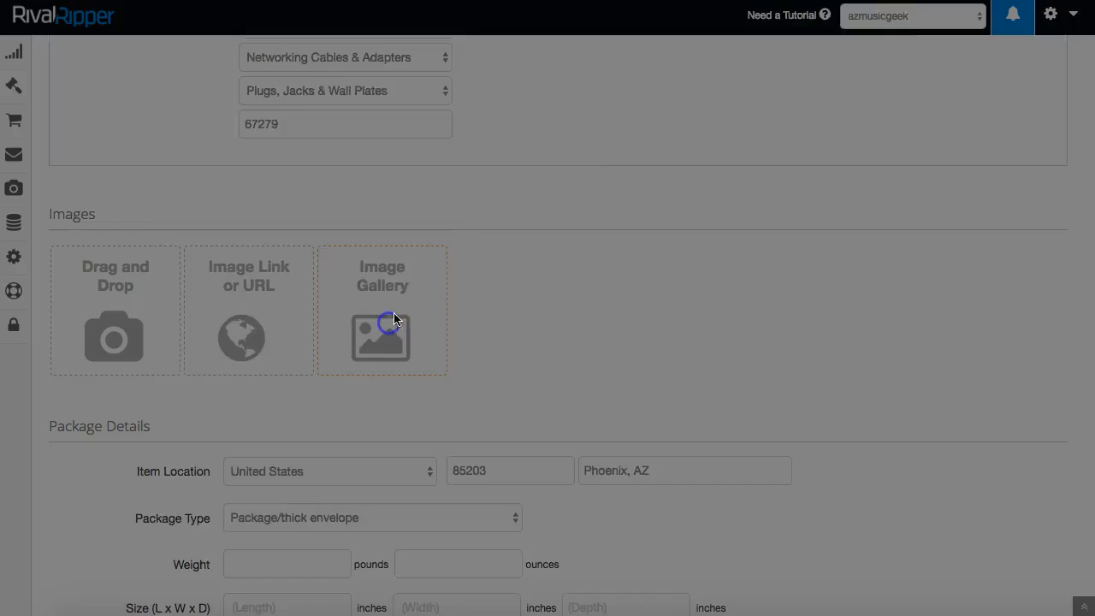
{"action": "left_click", "coordinate": [347, 221]}
{"action": "left_click", "coordinate": [545, 214]}
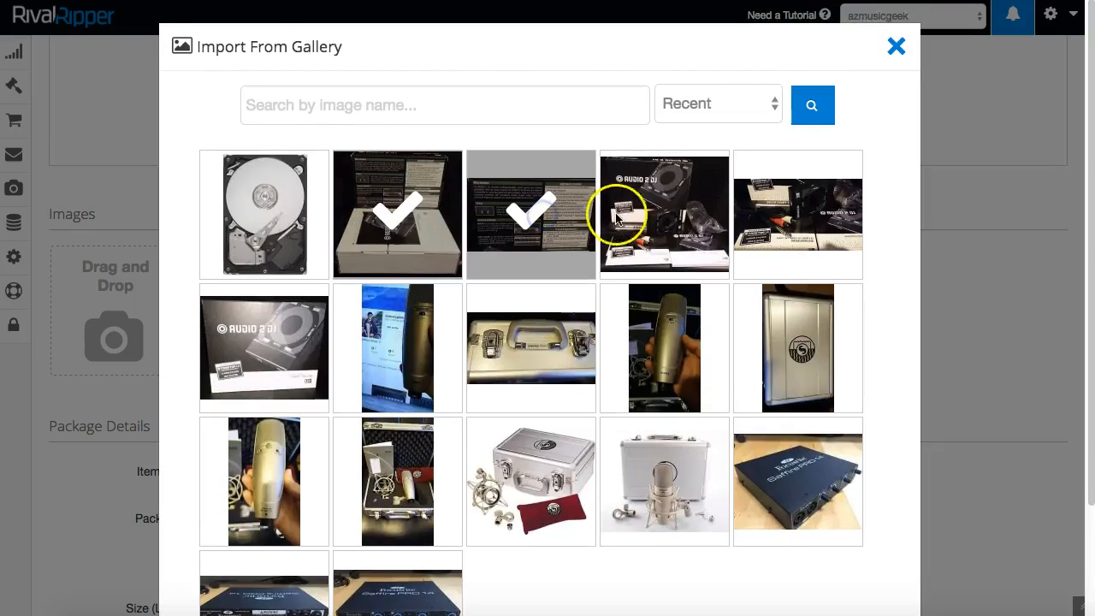
{"action": "left_click", "coordinate": [614, 214]}
- Check the gallery's name search and sort orders, keep Recent, and close the gallery to add the selected photos
{"action": "left_click", "coordinate": [347, 94]}
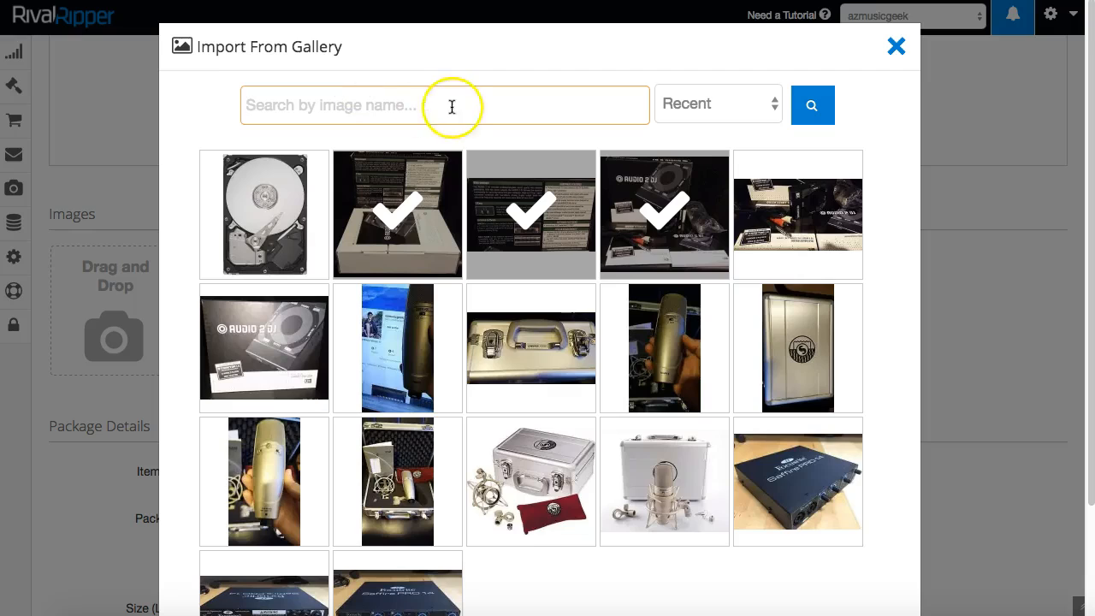
{"action": "left_click", "coordinate": [704, 116]}
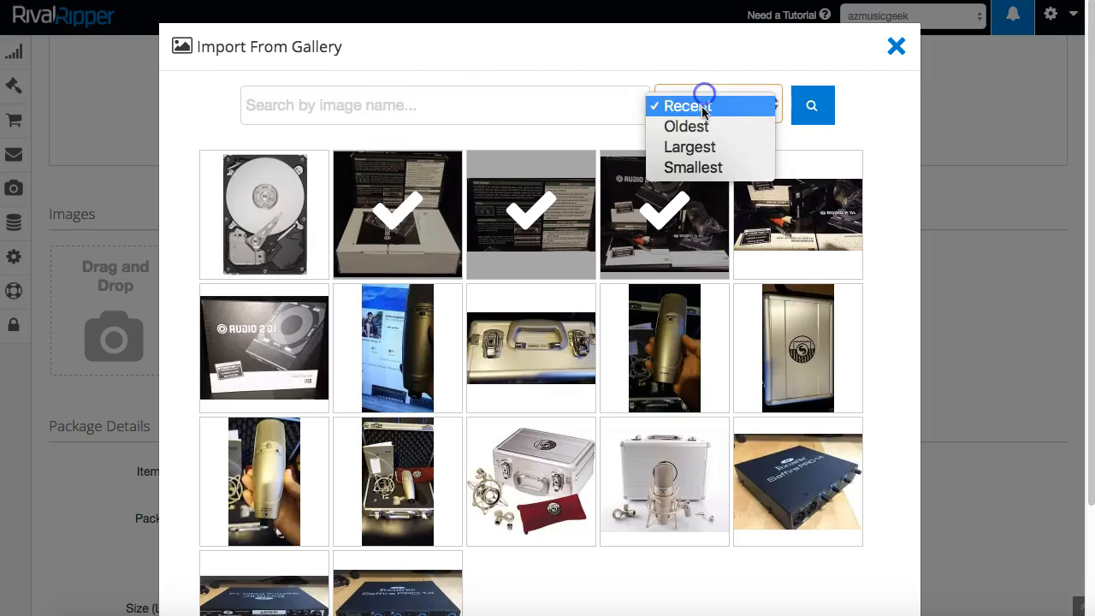
{"action": "left_click", "coordinate": [695, 168]}
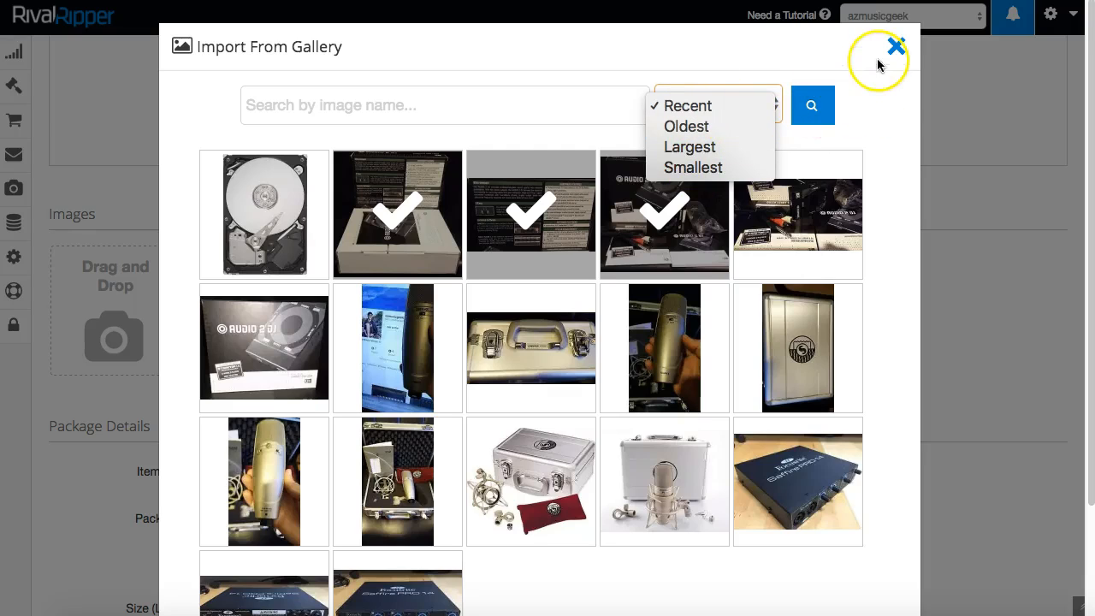
{"action": "left_click", "coordinate": [962, 294]}
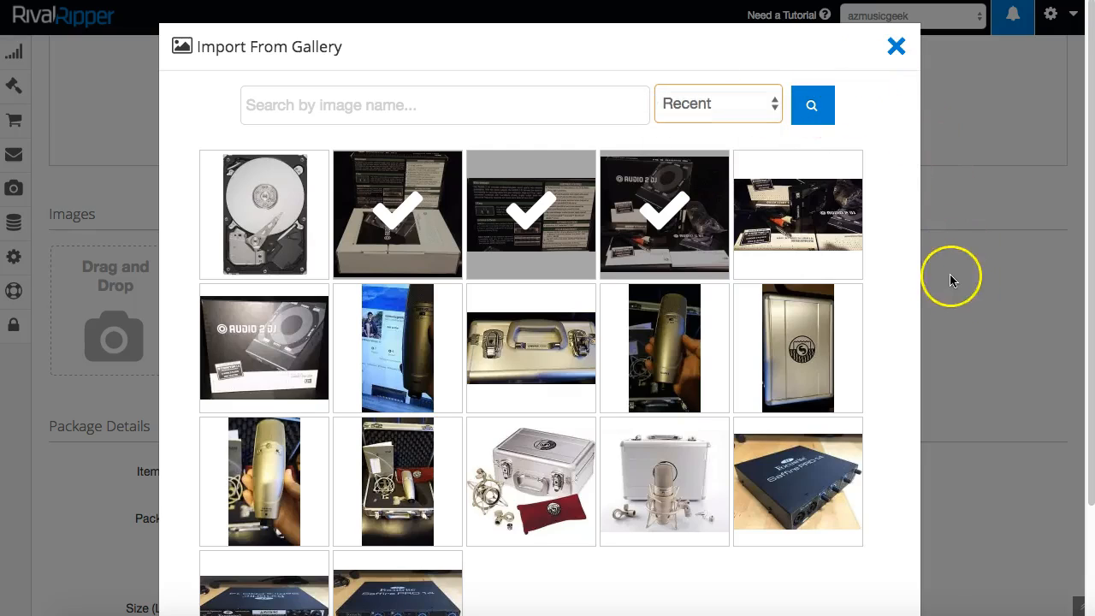
{"action": "left_click", "coordinate": [950, 283]}
- Try moving the second listing image into first place, and restore the original image order
{"action": "mouse_move", "coordinate": [641, 300]}
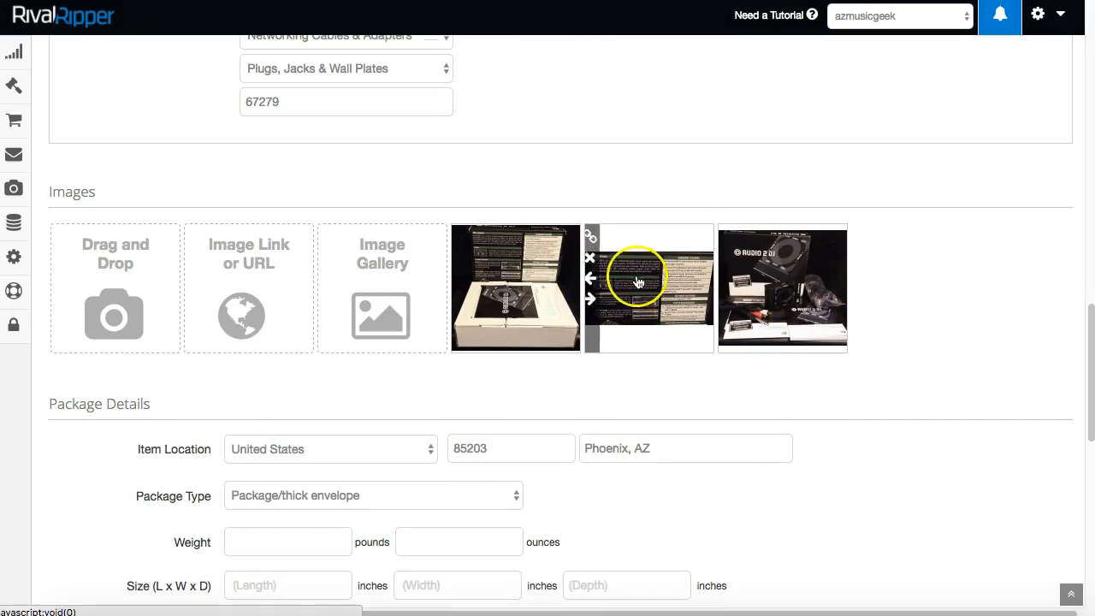
{"action": "left_click", "coordinate": [590, 278]}
{"action": "mouse_move", "coordinate": [497, 285]}
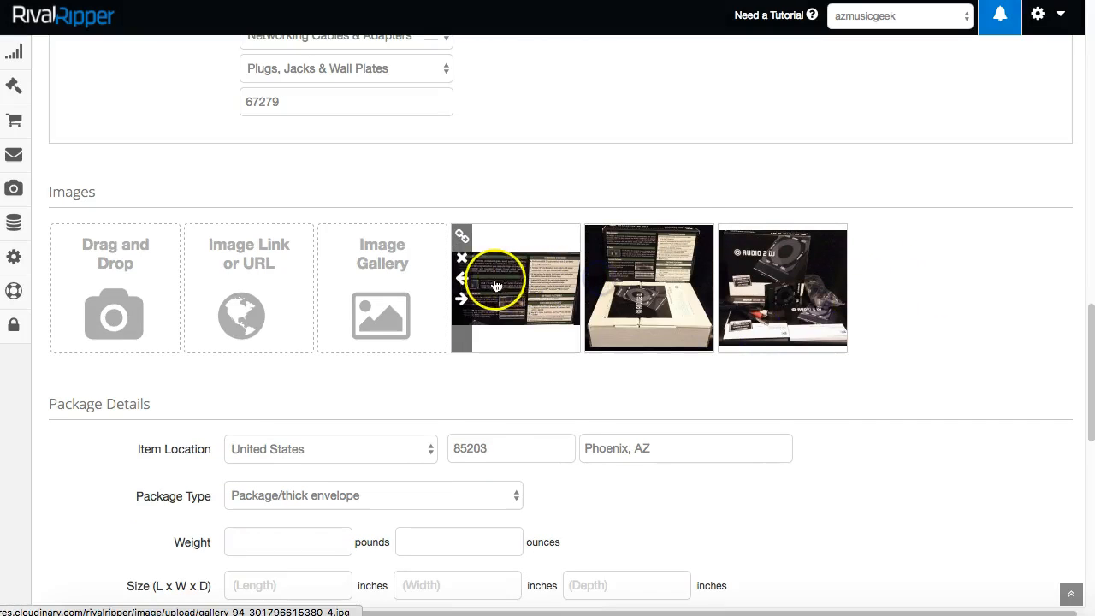
{"action": "left_click", "coordinate": [463, 297]}
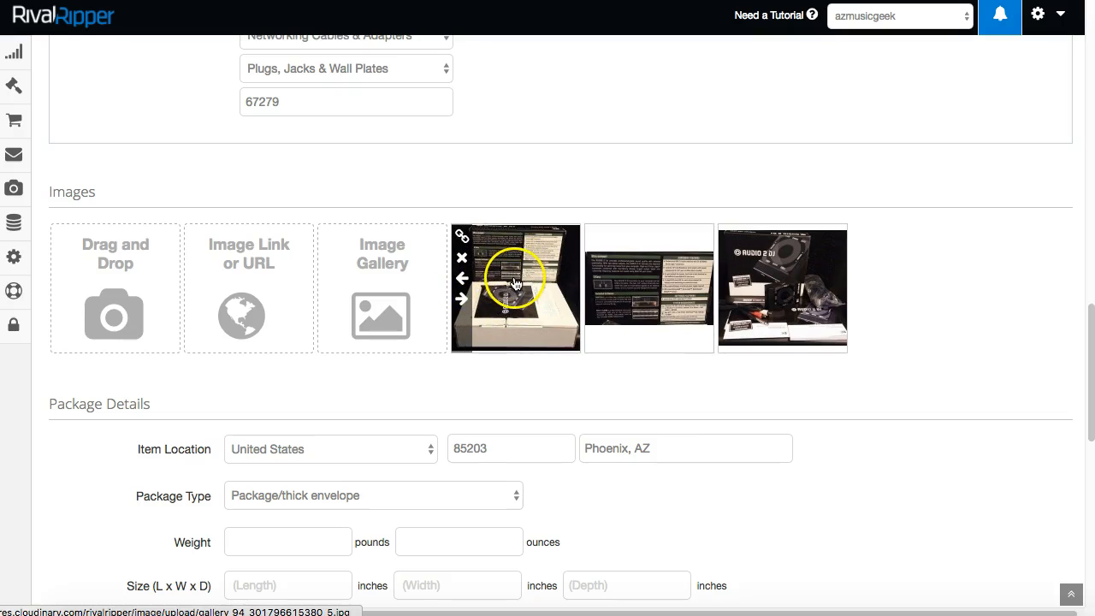
- Examine the third listing image's meta details, including its full-size and thumbnail URLs, and close them
{"action": "left_click", "coordinate": [751, 276]}
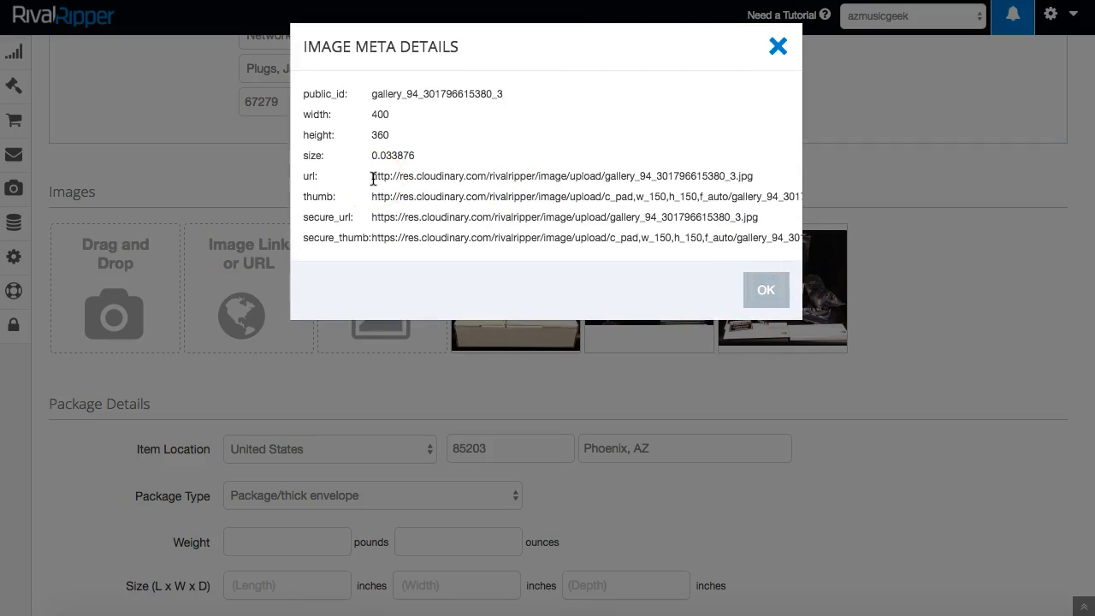
{"action": "left_click_drag", "start_coordinate": [374, 179], "coordinate": [728, 193]}
{"action": "left_click", "coordinate": [420, 200]}
{"action": "triple_click", "coordinate": [410, 197]}
{"action": "left_click", "coordinate": [485, 198]}
{"action": "left_click_drag", "start_coordinate": [417, 198], "coordinate": [487, 199]}
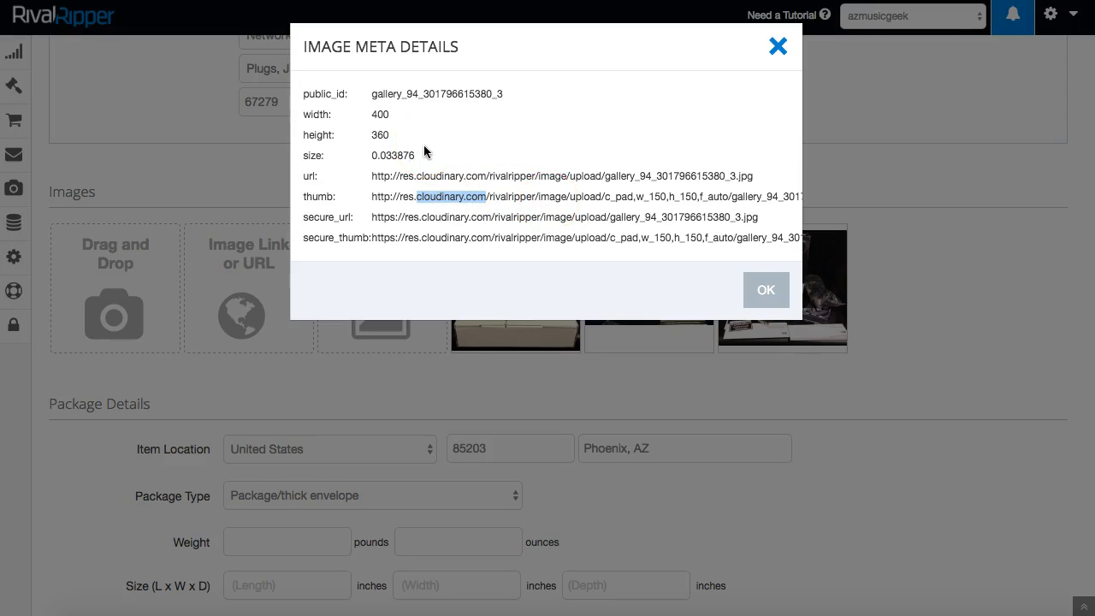
{"action": "left_click", "coordinate": [774, 45]}
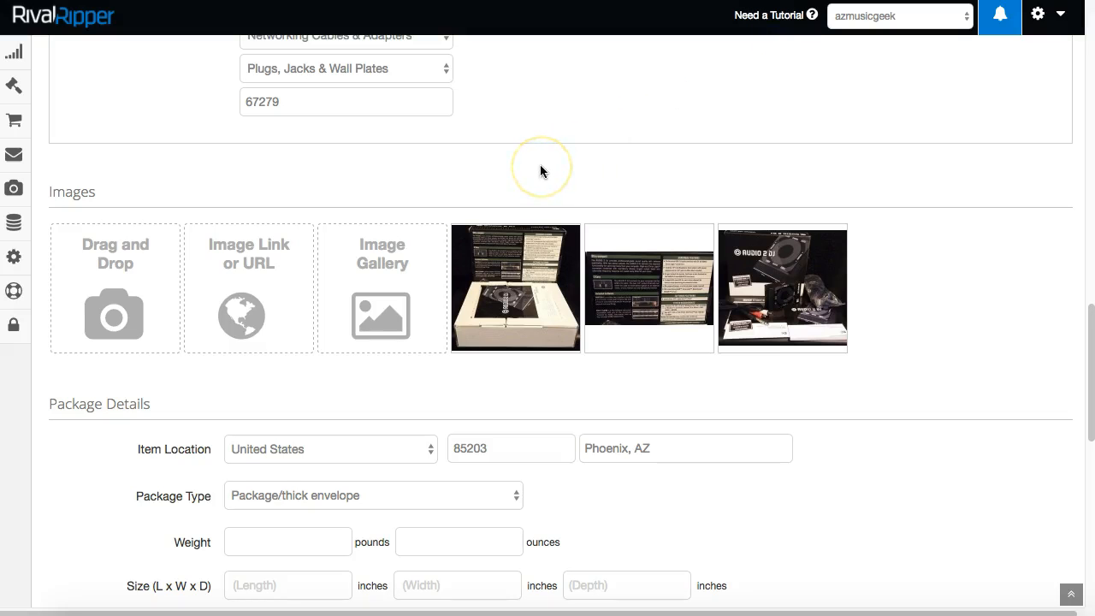
{"action": "mouse_move", "coordinate": [655, 317]}
{"action": "left_click", "coordinate": [267, 286]}
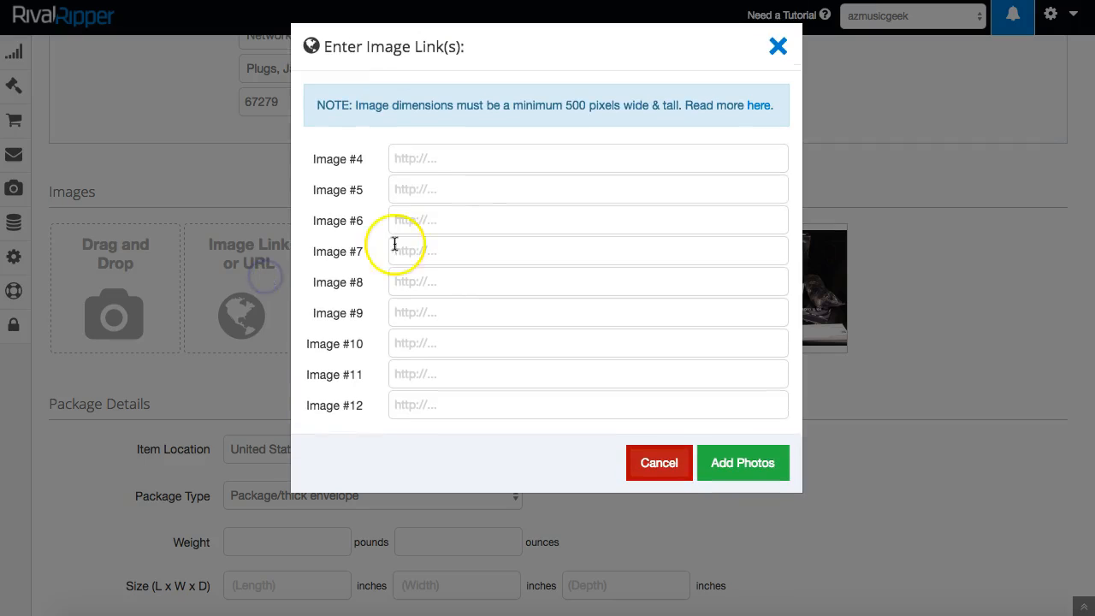
{"action": "left_click", "coordinate": [405, 161]}
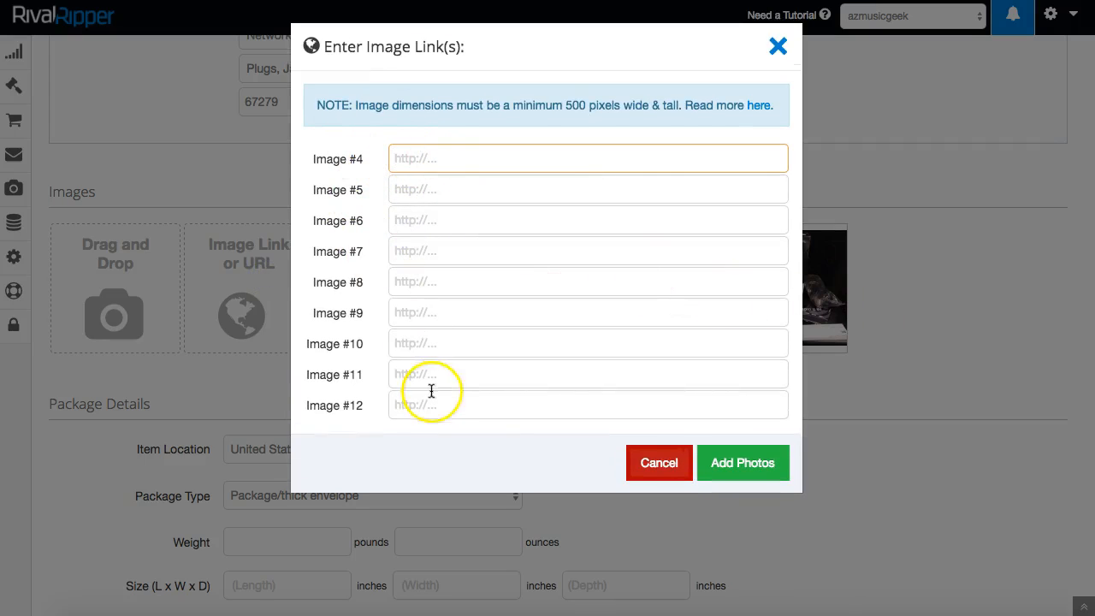
{"action": "left_click", "coordinate": [410, 158]}
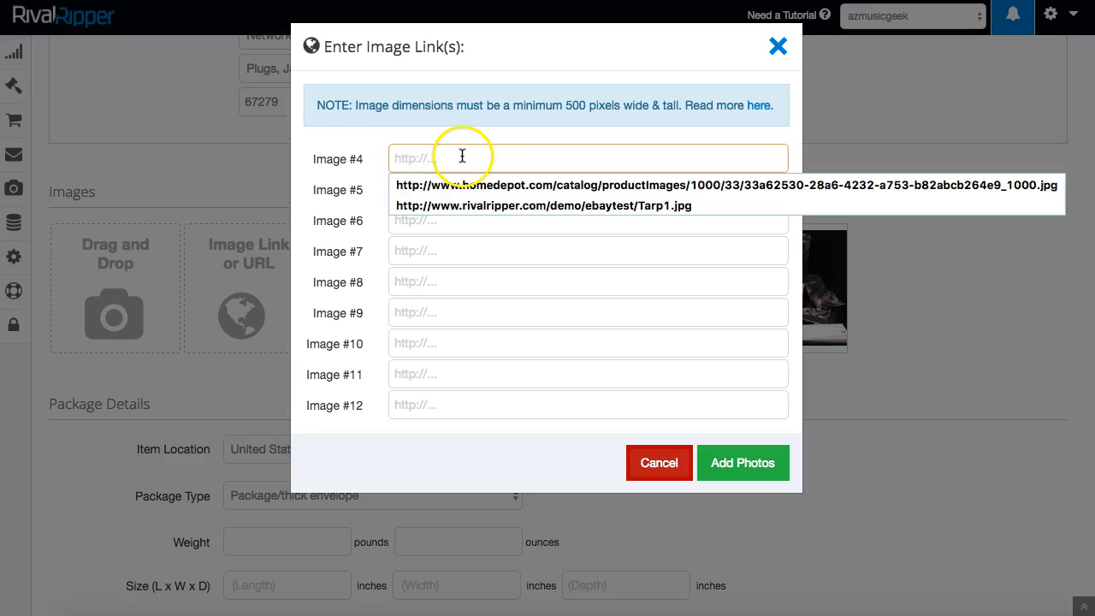
{"action": "left_click", "coordinate": [534, 184]}
{"action": "left_click", "coordinate": [453, 189]}
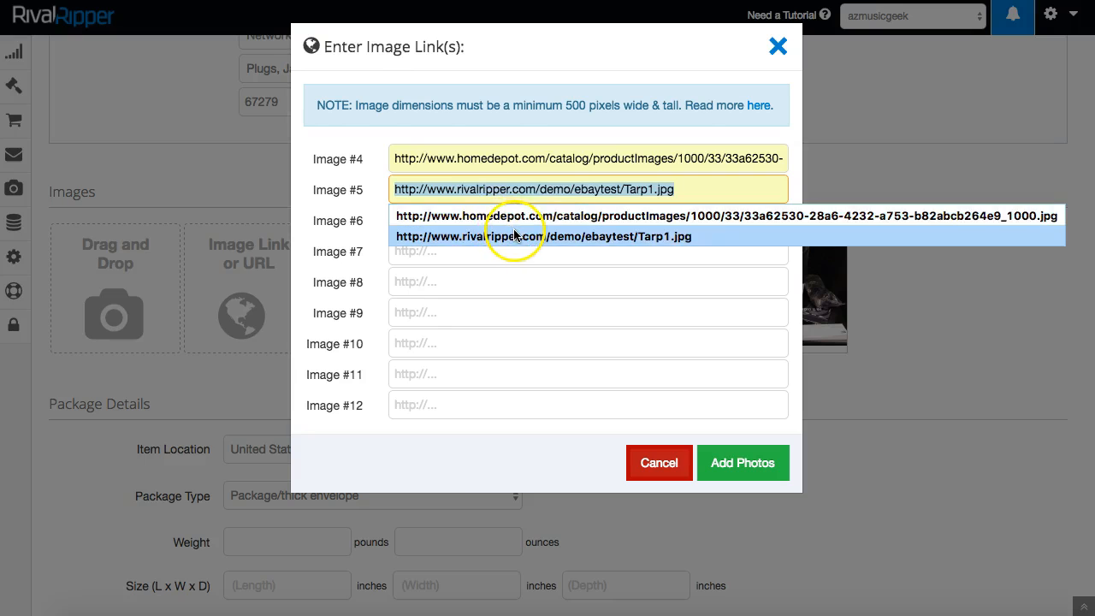
{"action": "left_click", "coordinate": [514, 234]}
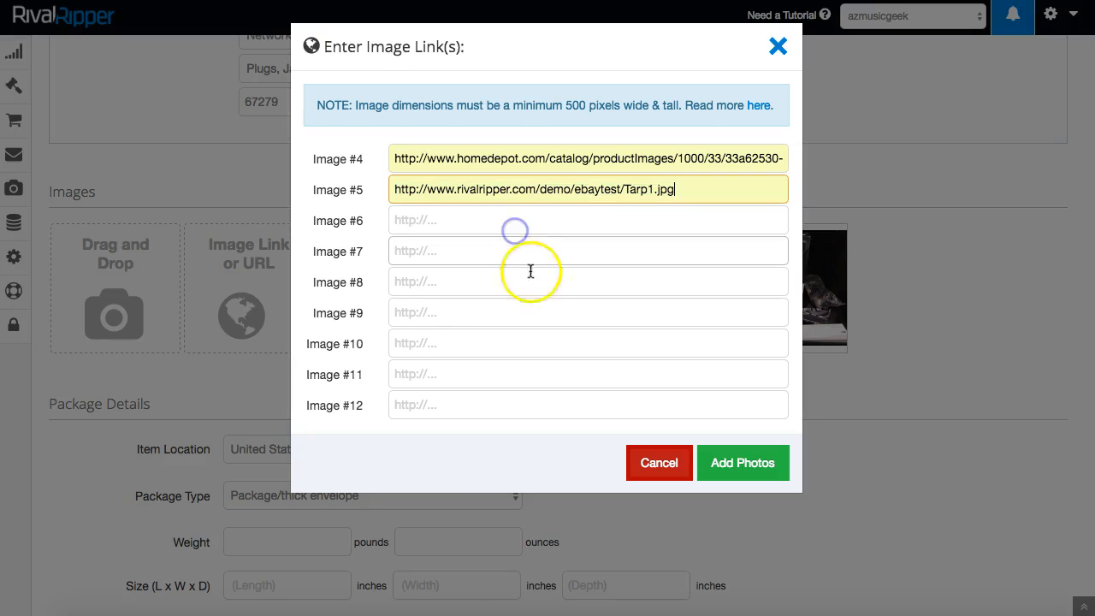
{"action": "left_click", "coordinate": [741, 463]}
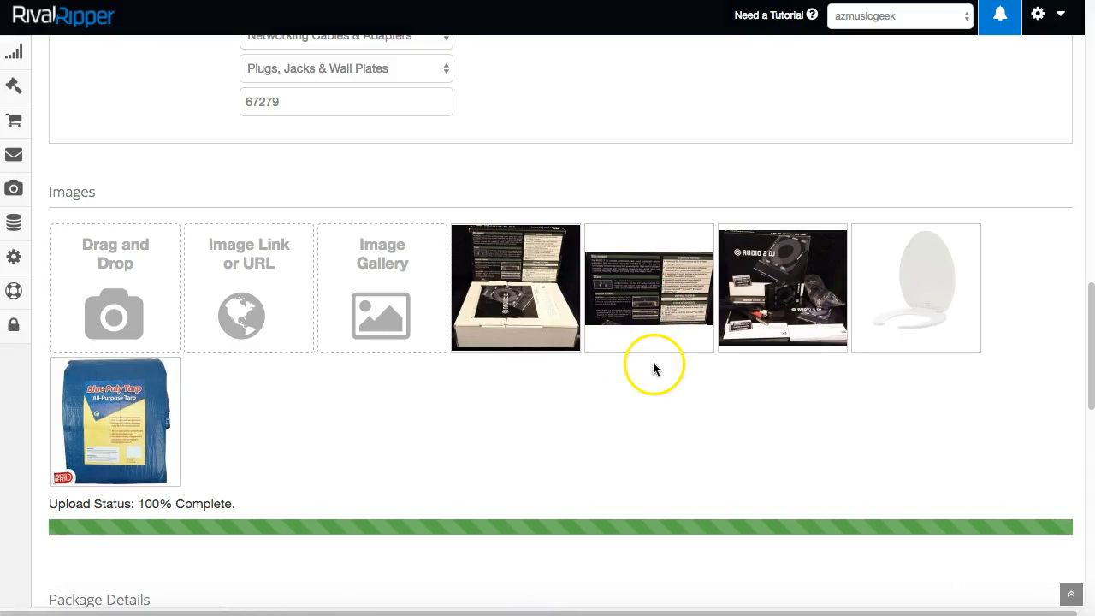
{"action": "mouse_move", "coordinate": [937, 295]}
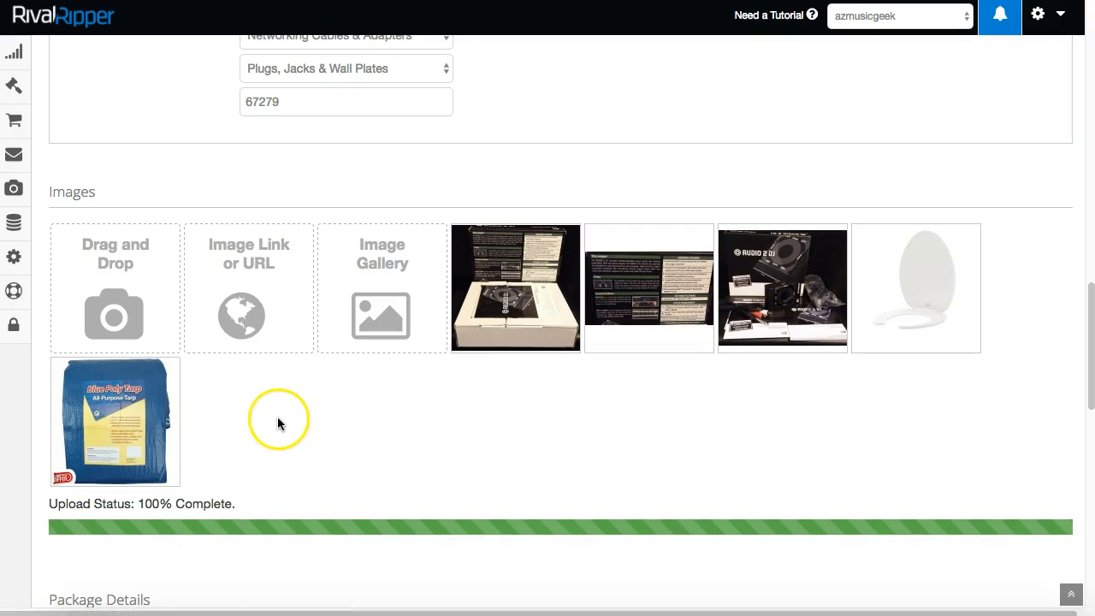
{"action": "mouse_move", "coordinate": [64, 413]}
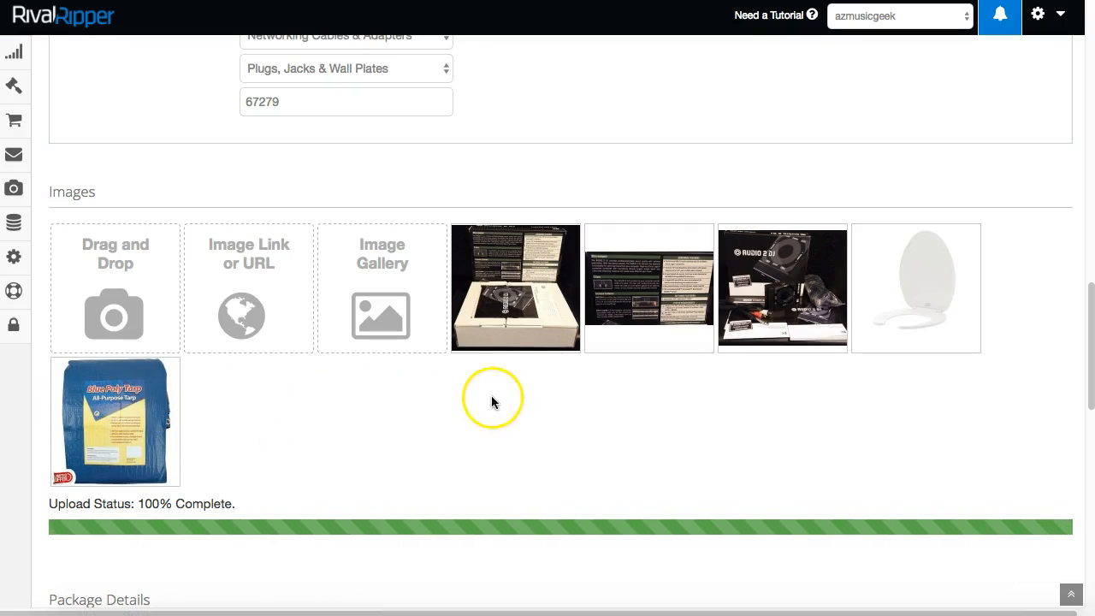
- Review the package details, covering the weight fields in pounds and ounces and the length, width and depth fields
{"action": "scroll", "coordinate": [502, 428], "scroll_direction": "down", "scroll_amount": 1}
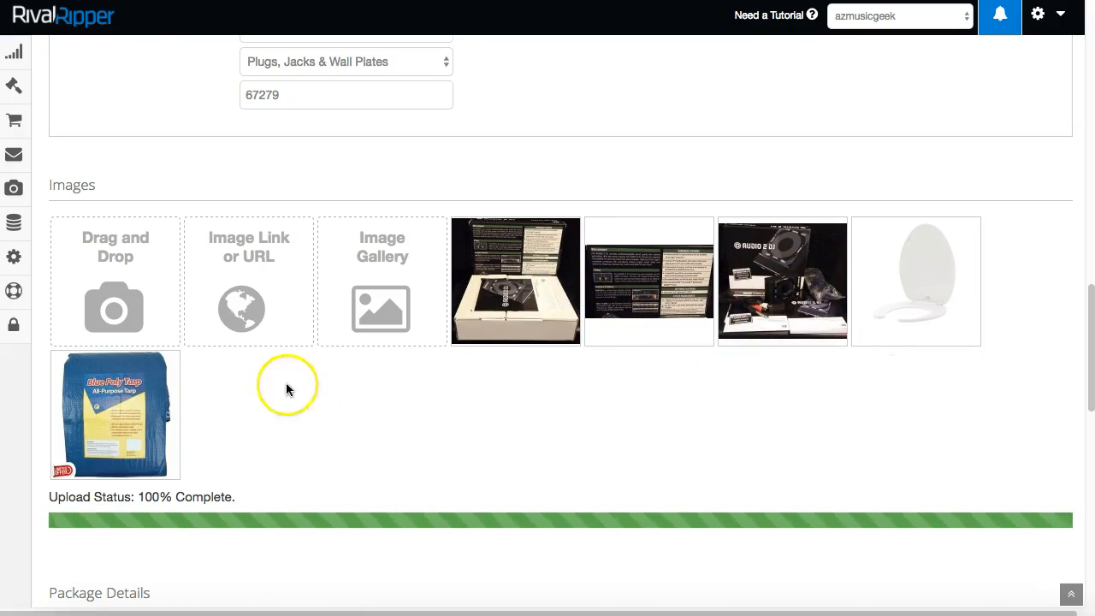
{"action": "scroll", "coordinate": [285, 386], "scroll_direction": "down", "scroll_amount": 5}
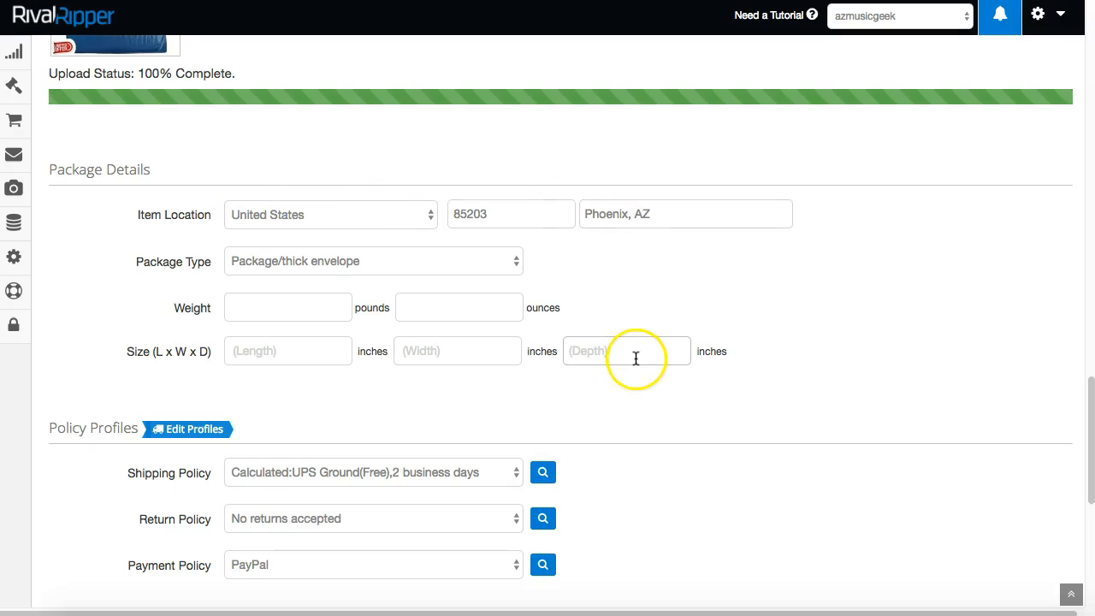
{"action": "left_click", "coordinate": [274, 308]}
{"action": "left_click", "coordinate": [470, 304]}
{"action": "left_click", "coordinate": [275, 358]}
{"action": "left_click", "coordinate": [445, 358]}
{"action": "left_click", "coordinate": [616, 357]}
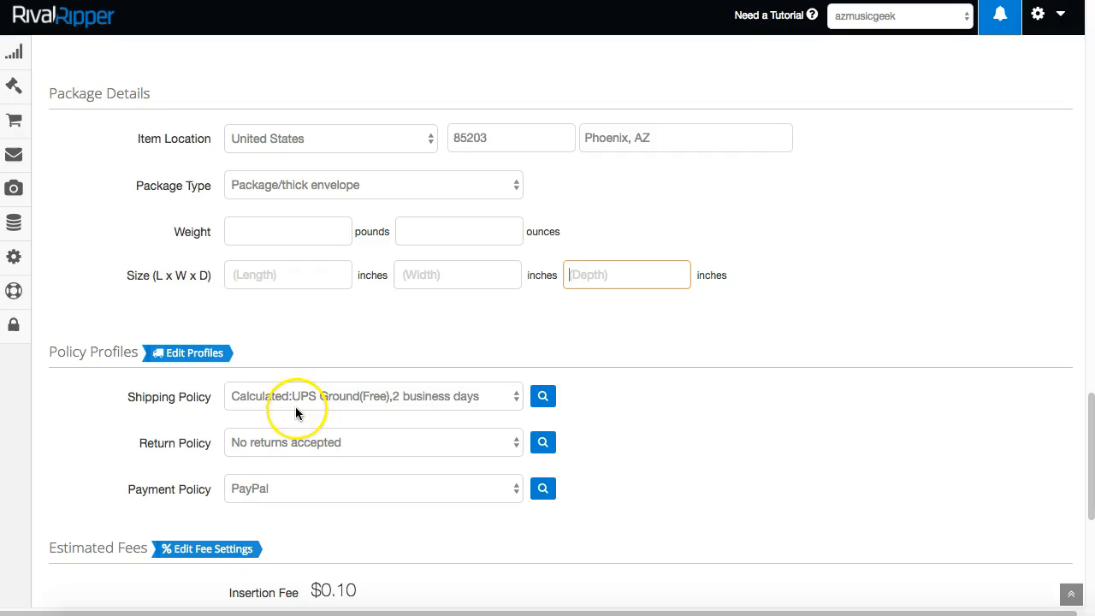
{"action": "left_click_drag", "start_coordinate": [172, 232], "coordinate": [577, 231]}
{"action": "left_click", "coordinate": [291, 320]}
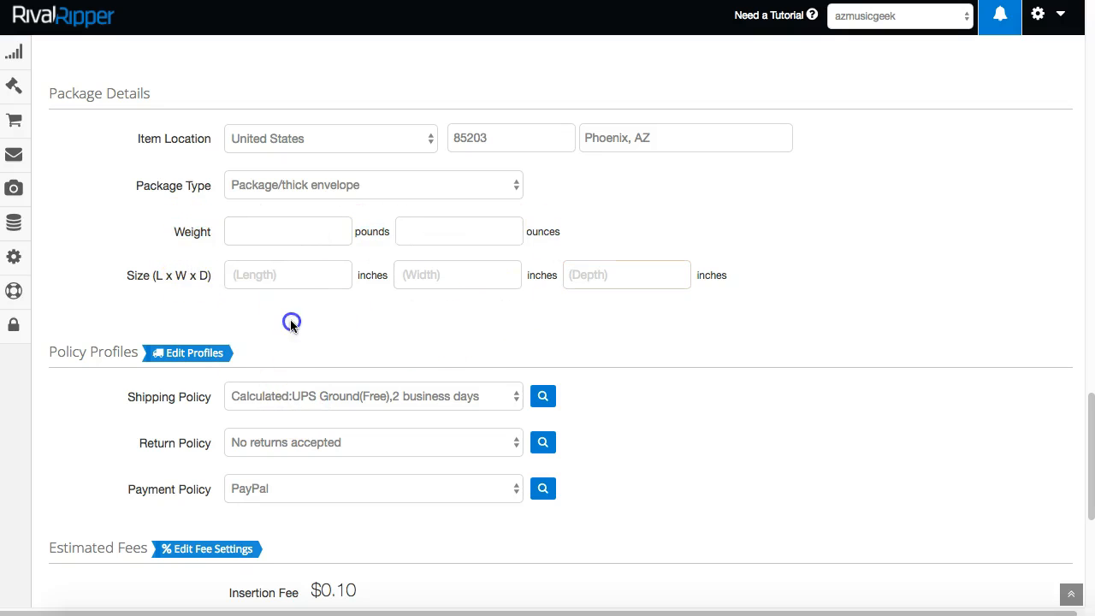
{"action": "left_click", "coordinate": [169, 232]}
{"action": "left_click_drag", "start_coordinate": [168, 232], "coordinate": [601, 231]}
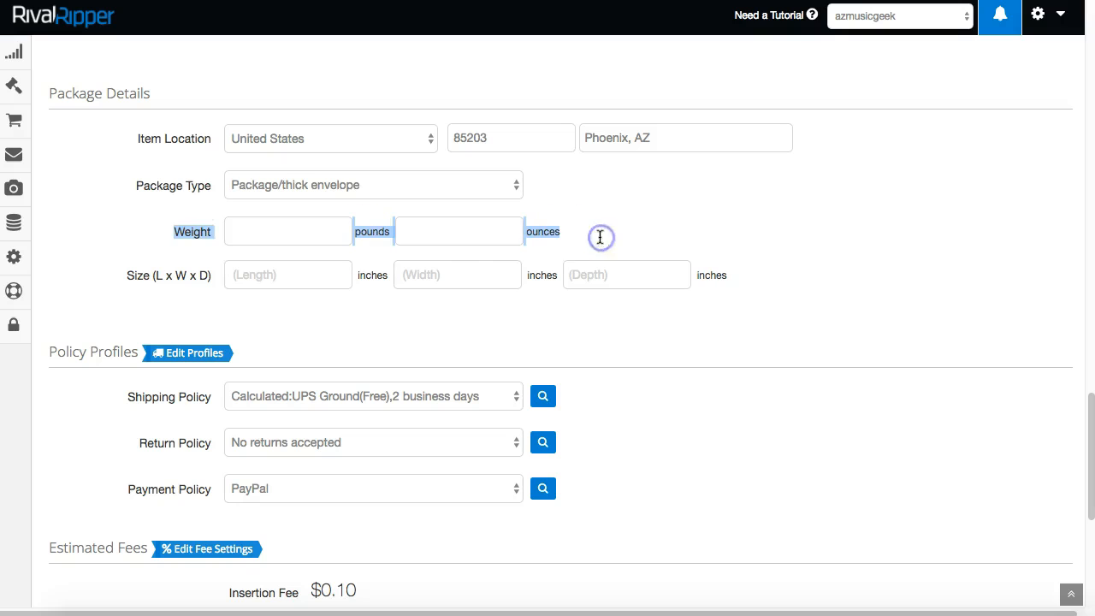
{"action": "left_click", "coordinate": [385, 322]}
- Review the shipping, return and payment policy profiles and the estimated fees breakdown down to the profit
{"action": "scroll", "coordinate": [257, 322], "scroll_direction": "down", "scroll_amount": 3}
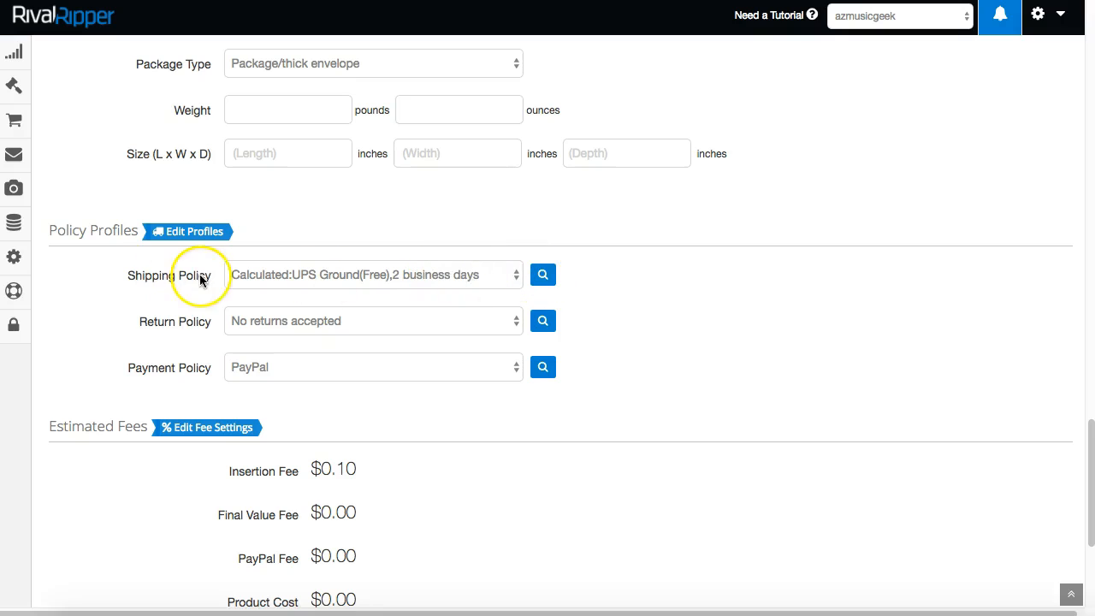
{"action": "scroll", "coordinate": [200, 350], "scroll_direction": "down", "scroll_amount": 3}
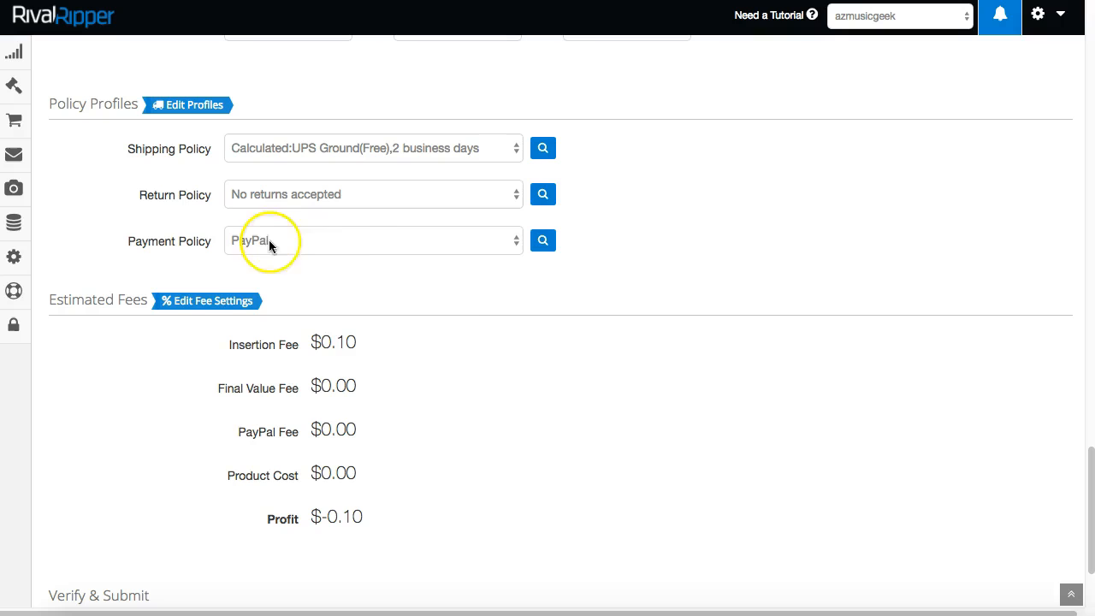
{"action": "scroll", "coordinate": [437, 359], "scroll_direction": "down", "scroll_amount": 2}
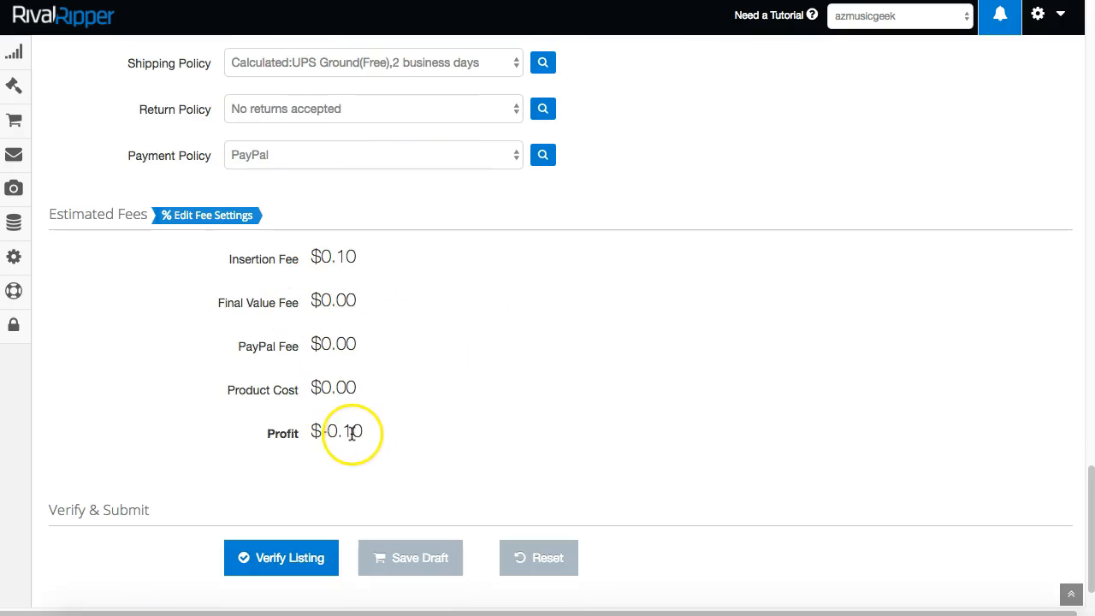
{"action": "left_click_drag", "start_coordinate": [232, 257], "coordinate": [519, 436]}
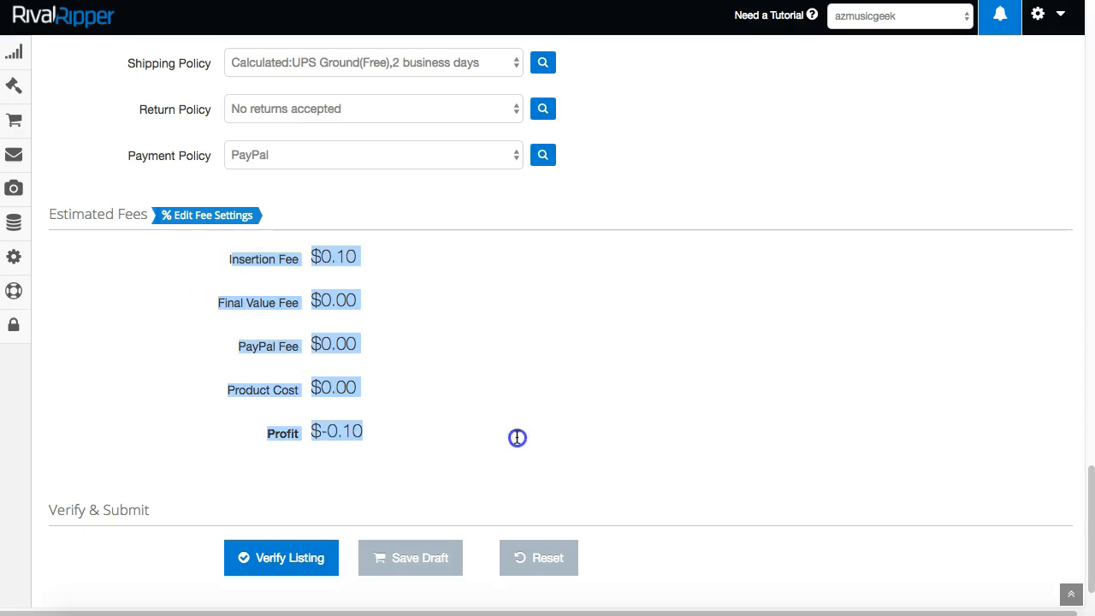
- Set the listing's price to 100 and its cost to 50 in the listing details
{"action": "scroll", "coordinate": [423, 406], "scroll_direction": "up", "scroll_amount": 10}
{"action": "scroll", "coordinate": [397, 371], "scroll_direction": "up", "scroll_amount": 10}
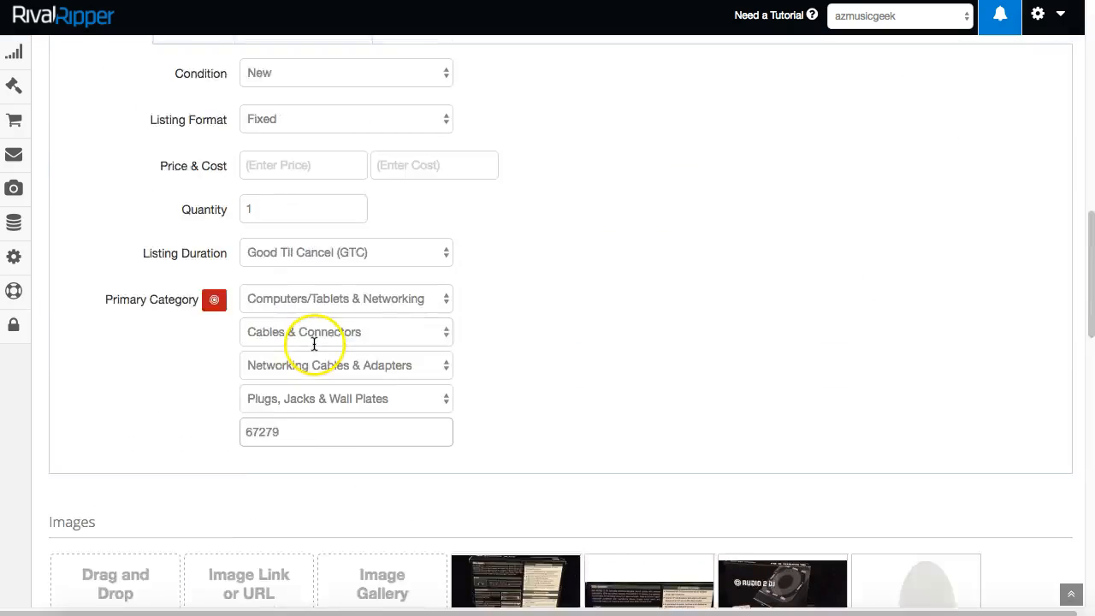
{"action": "left_click", "coordinate": [274, 305]}
{"action": "type", "text": "100"}
{"action": "left_click", "coordinate": [440, 307]}
{"action": "type", "text": "0"}
- Examine the recalculated estimated fees, especially the final value fee and the PayPal fee
{"action": "scroll", "coordinate": [188, 371], "scroll_direction": "down", "scroll_amount": 5}
{"action": "scroll", "coordinate": [188, 370], "scroll_direction": "down", "scroll_amount": 10}
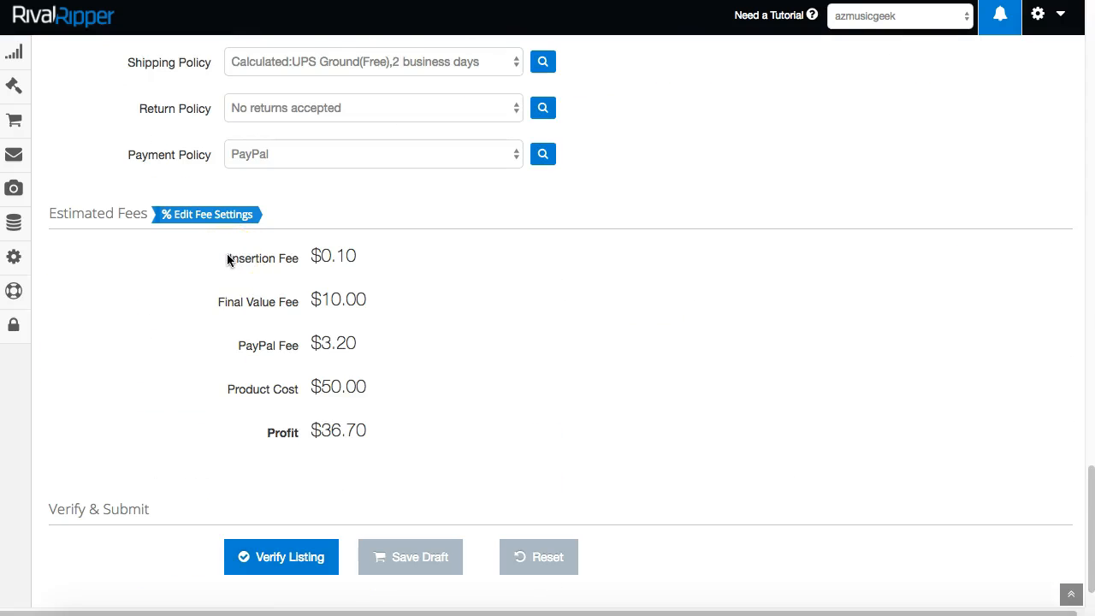
{"action": "left_click", "coordinate": [288, 557]}
{"action": "left_click_drag", "start_coordinate": [311, 300], "coordinate": [381, 297]}
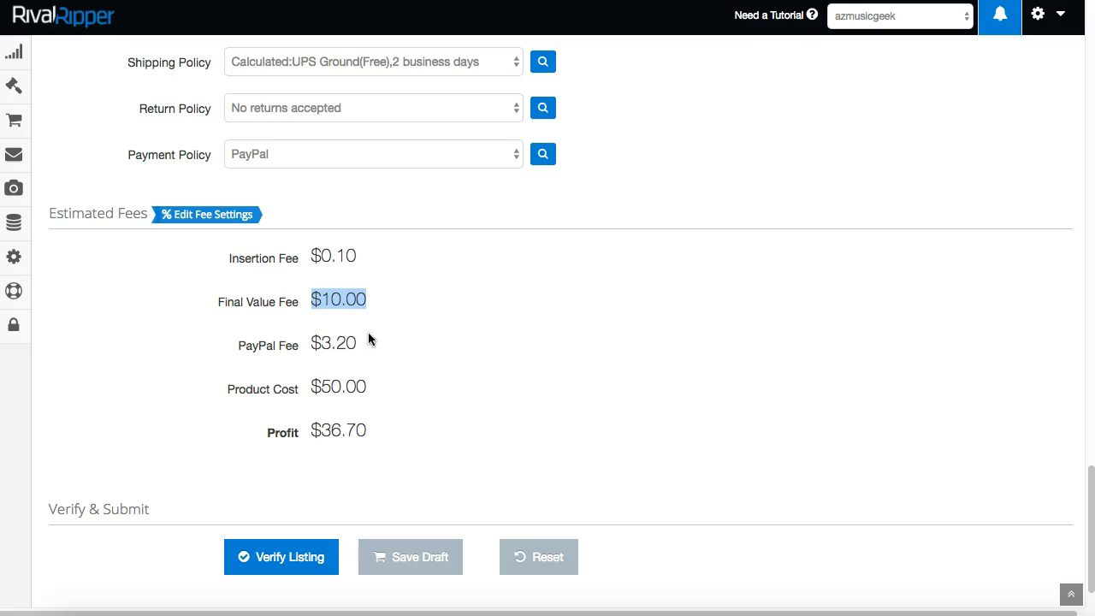
{"action": "left_click", "coordinate": [314, 343]}
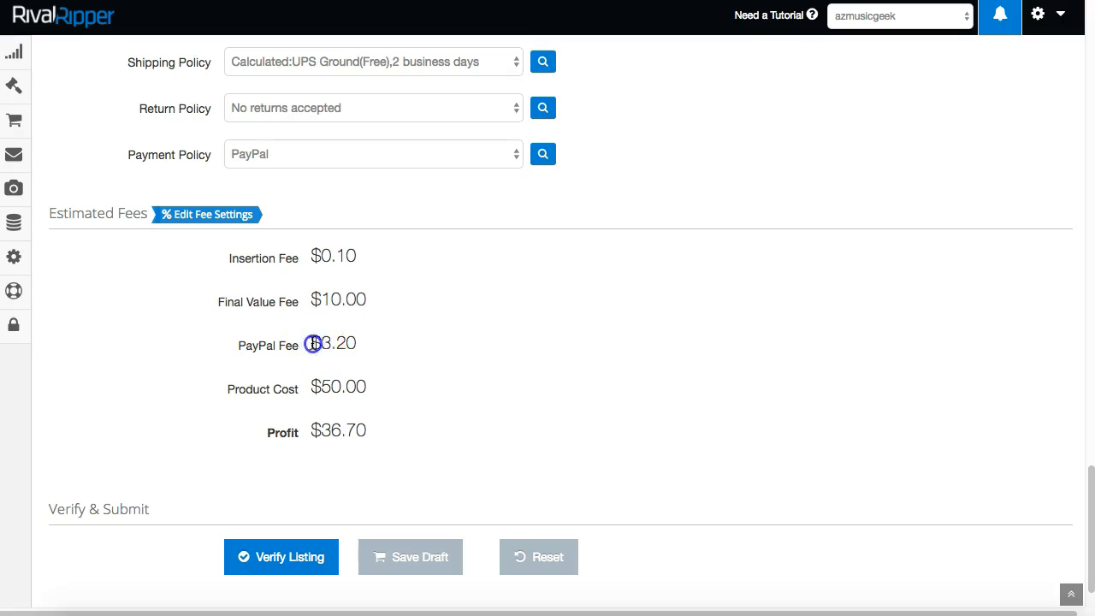
{"action": "left_click_drag", "start_coordinate": [314, 343], "coordinate": [371, 345]}
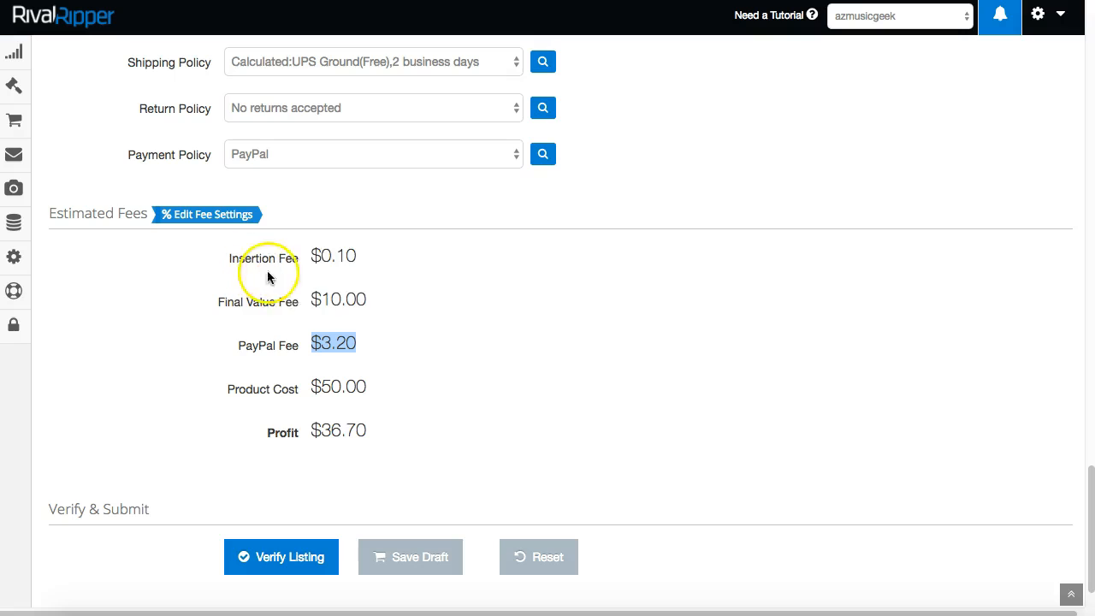
- Review the listing's Specifics, International / Motors and Listing Details sections, and the estimated fees down to the profit
{"action": "left_click", "coordinate": [229, 394]}
{"action": "left_click", "coordinate": [268, 556]}
{"action": "left_click", "coordinate": [291, 213]}
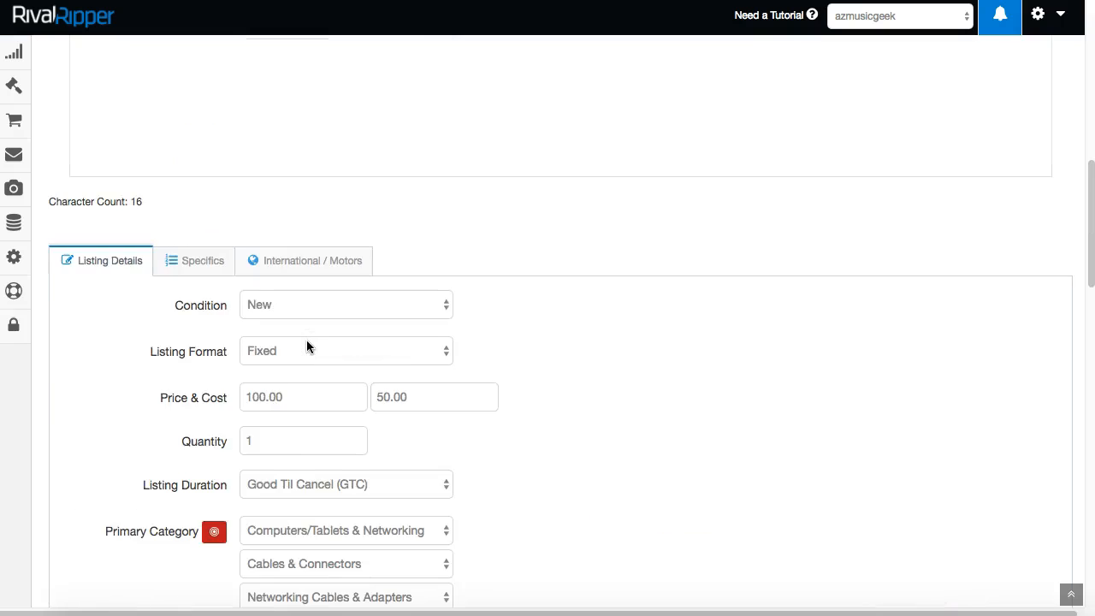
{"action": "scroll", "coordinate": [305, 338], "scroll_direction": "up", "scroll_amount": 1}
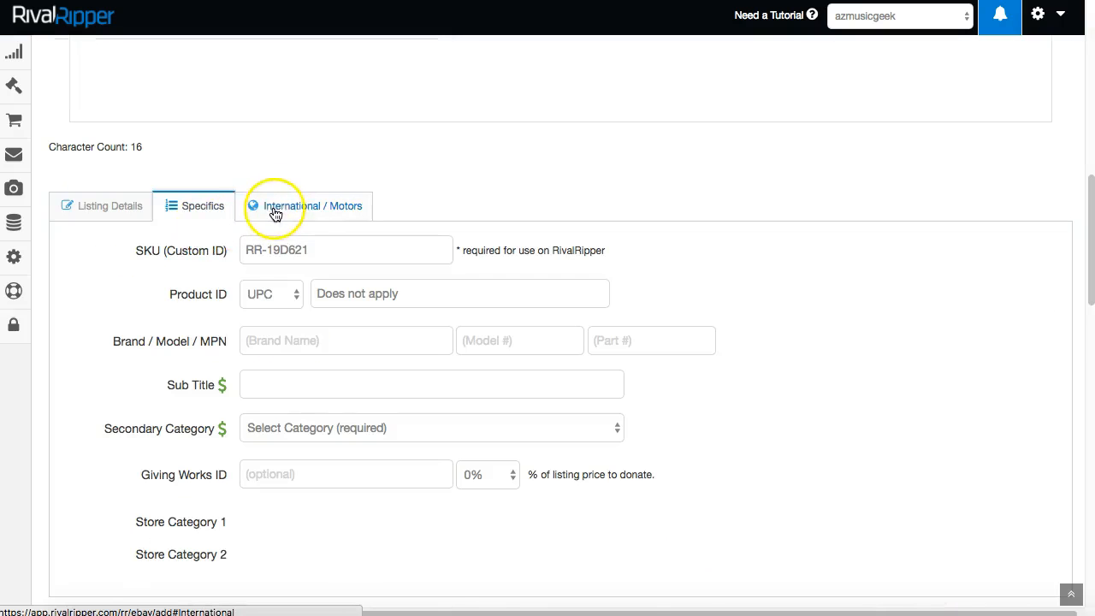
{"action": "left_click", "coordinate": [278, 206]}
{"action": "left_click", "coordinate": [91, 204]}
{"action": "scroll", "coordinate": [162, 360], "scroll_direction": "down", "scroll_amount": 20}
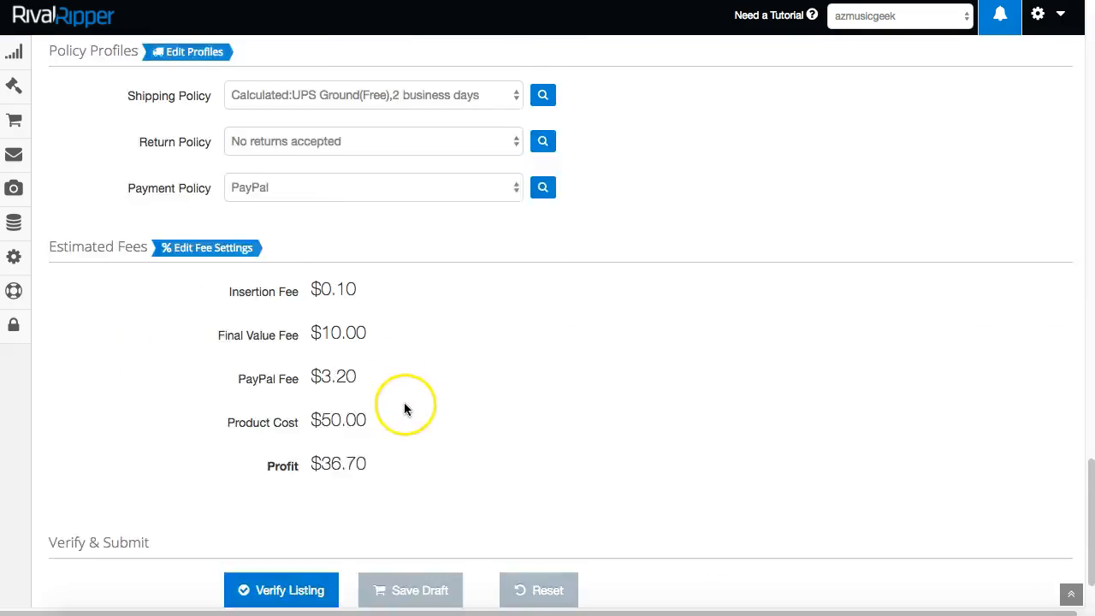
{"action": "scroll", "coordinate": [386, 400], "scroll_direction": "down", "scroll_amount": 2}
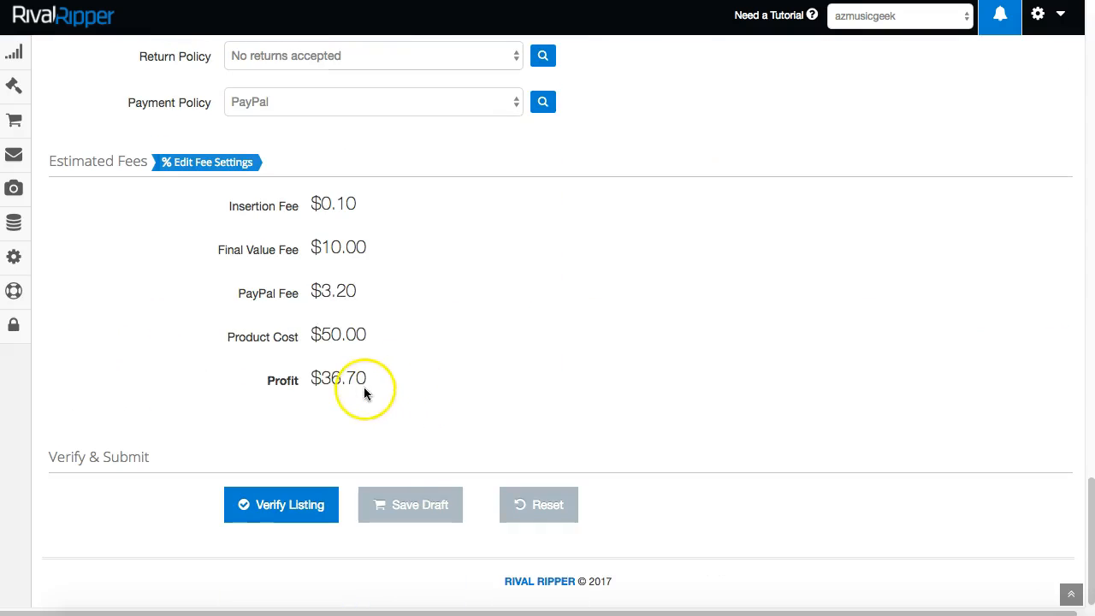
- Verify the listing with eBay, review each returned error's description, and close the verification results
{"action": "left_click", "coordinate": [292, 511]}
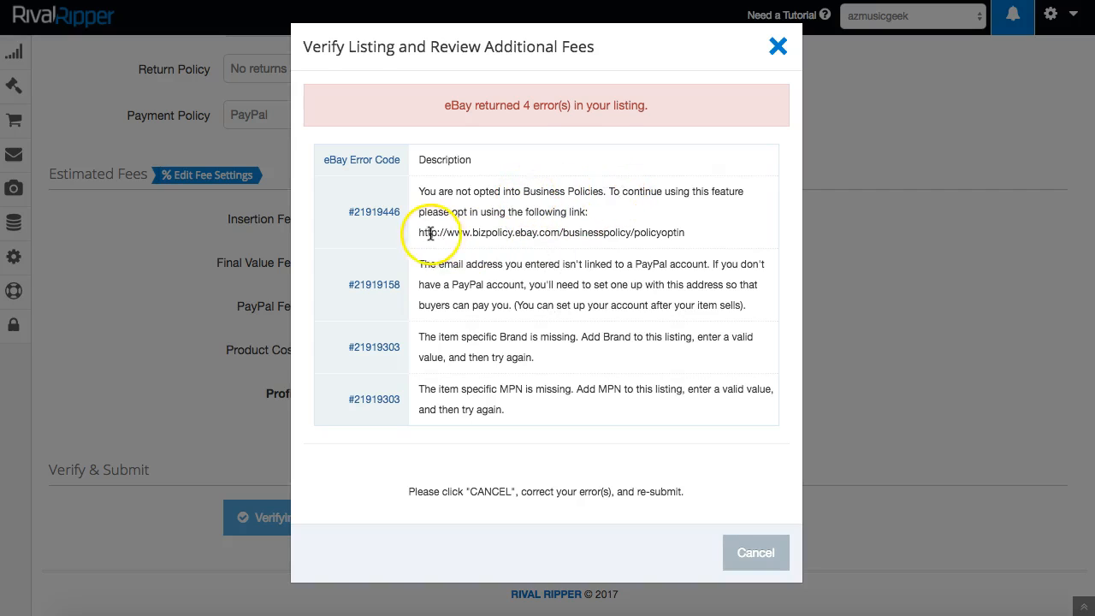
{"action": "left_click_drag", "start_coordinate": [419, 232], "coordinate": [684, 232]}
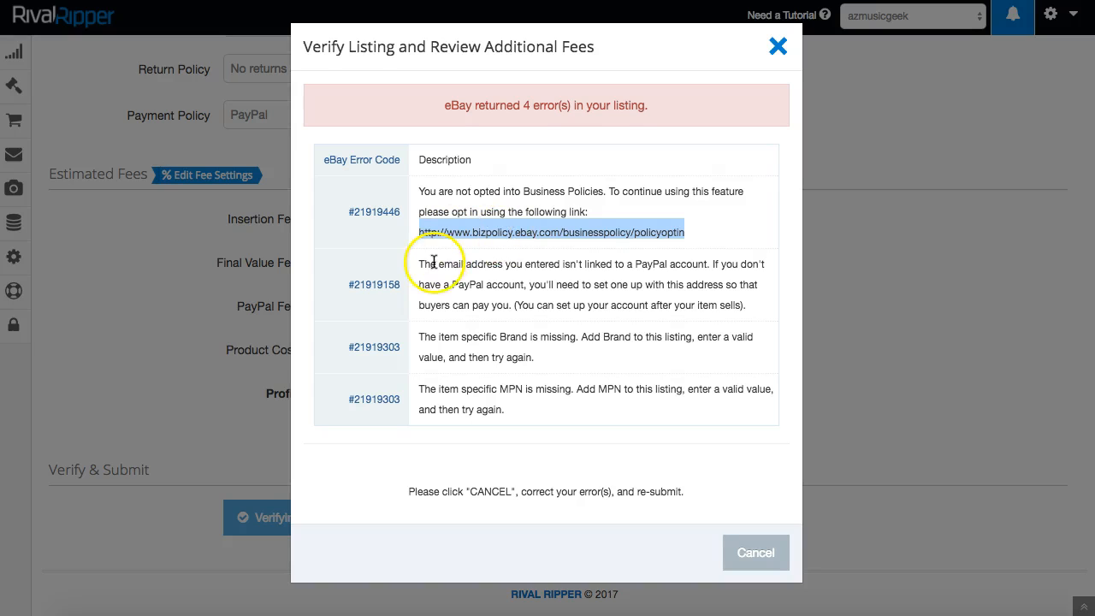
{"action": "left_click_drag", "start_coordinate": [438, 264], "coordinate": [484, 311]}
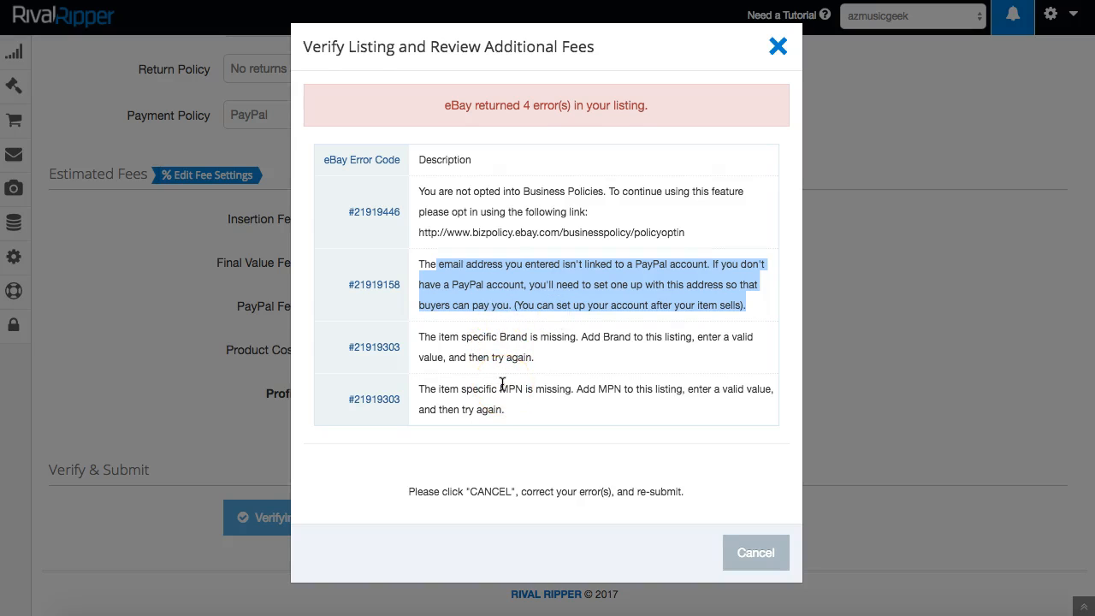
{"action": "left_click_drag", "start_coordinate": [498, 336], "coordinate": [531, 337]}
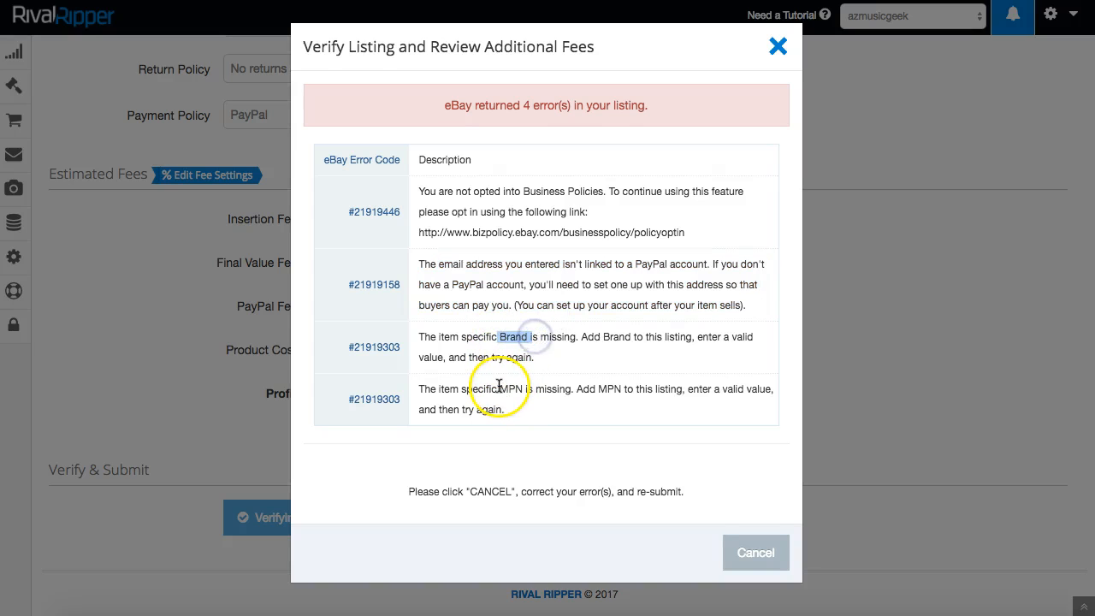
{"action": "left_click_drag", "start_coordinate": [499, 390], "coordinate": [548, 409]}
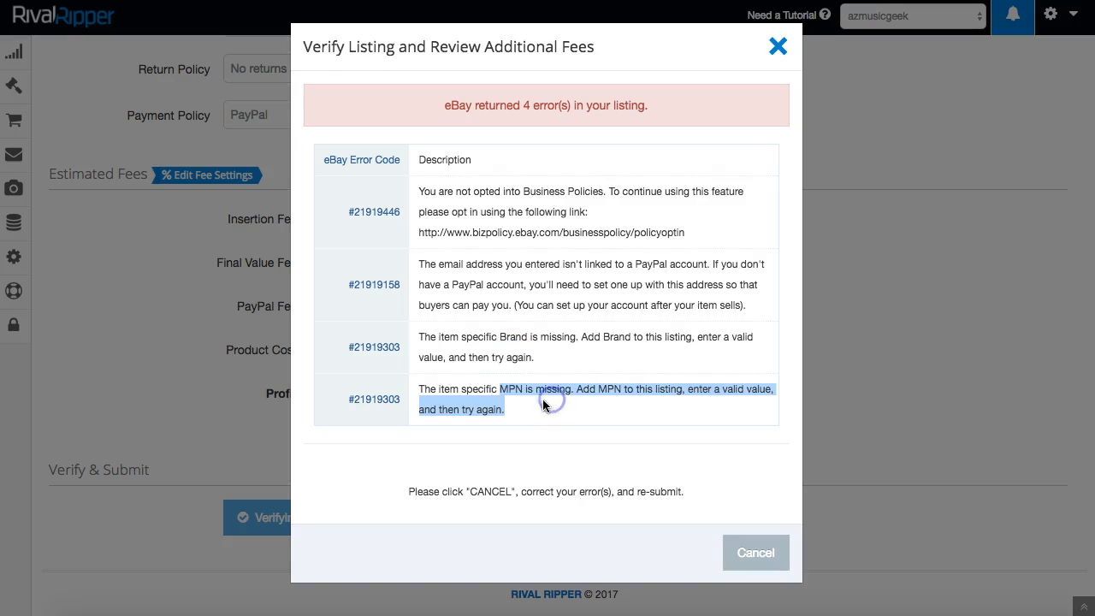
{"action": "left_click", "coordinate": [746, 554]}
- Enter coolbrand as the brand name and 1234 as the model number in the listing's specifics
{"action": "scroll", "coordinate": [385, 334], "scroll_direction": "up", "scroll_amount": 10}
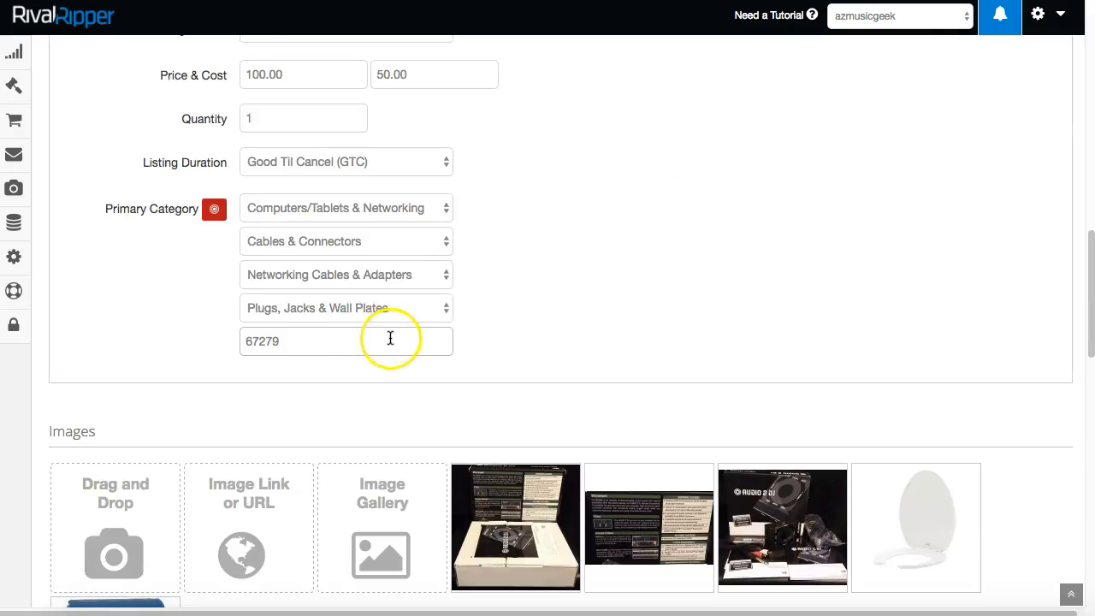
{"action": "left_click", "coordinate": [196, 151]}
{"action": "left_click", "coordinate": [276, 287]}
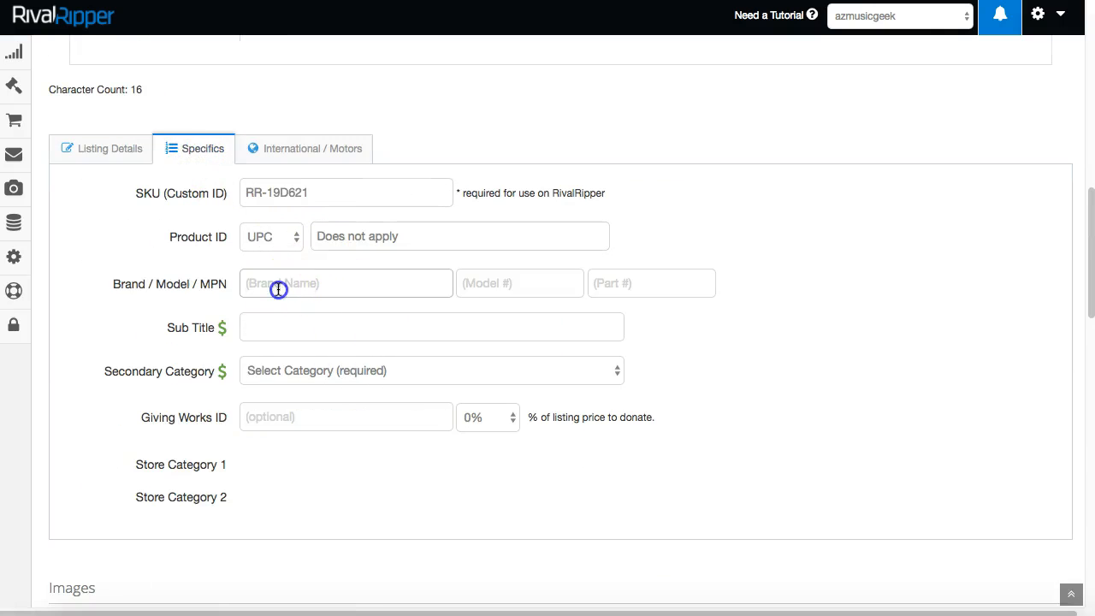
{"action": "type", "text": "coolbrand"}
{"action": "key", "text": "Tab"}
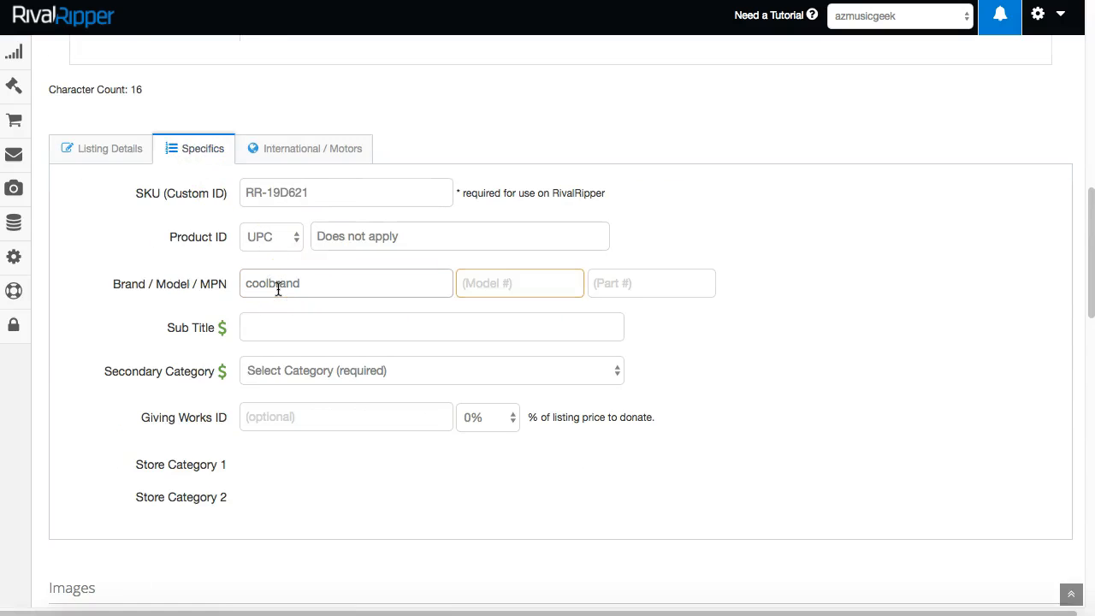
- Check the listing against eBay again, review the remaining errors, and dismiss the results
{"action": "scroll", "coordinate": [333, 457], "scroll_direction": "down", "scroll_amount": 10}
{"action": "scroll", "coordinate": [317, 432], "scroll_direction": "down", "scroll_amount": 3}
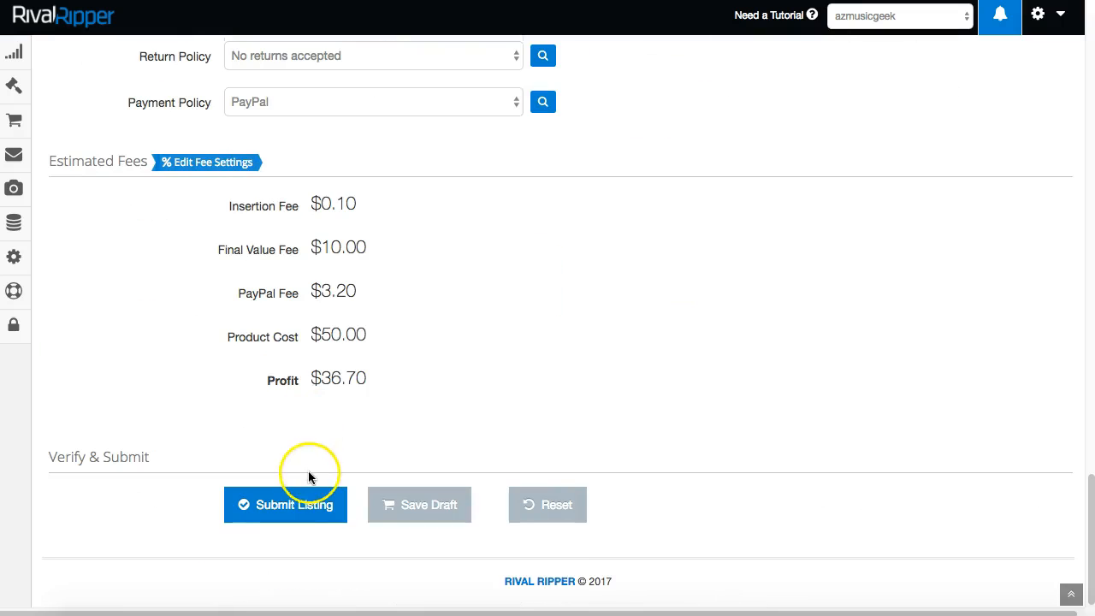
{"action": "left_click", "coordinate": [288, 507]}
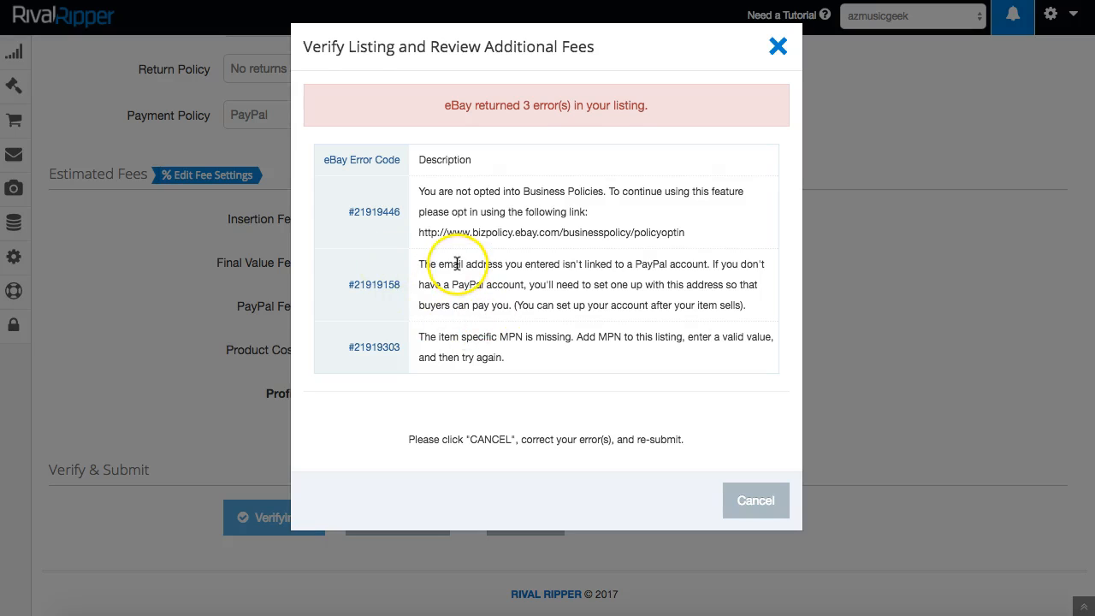
{"action": "left_click_drag", "start_coordinate": [426, 265], "coordinate": [699, 239]}
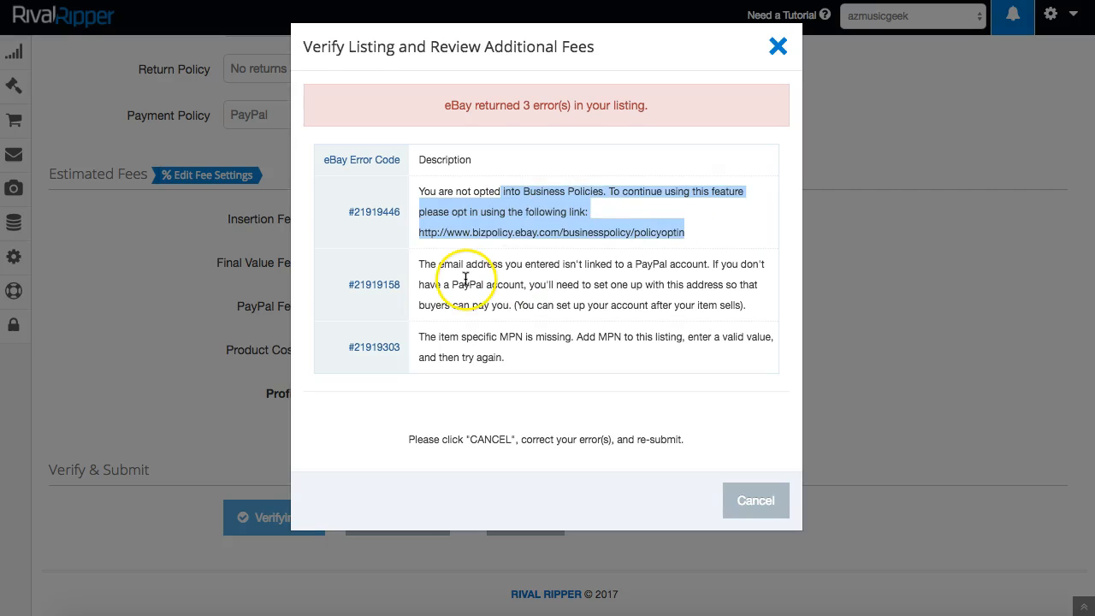
{"action": "left_click", "coordinate": [763, 505]}
- Copy the model number 1234 into the part number (MPN) field of the listing's specifics
{"action": "scroll", "coordinate": [409, 343], "scroll_direction": "up", "scroll_amount": 15}
{"action": "double_click", "coordinate": [523, 280]}
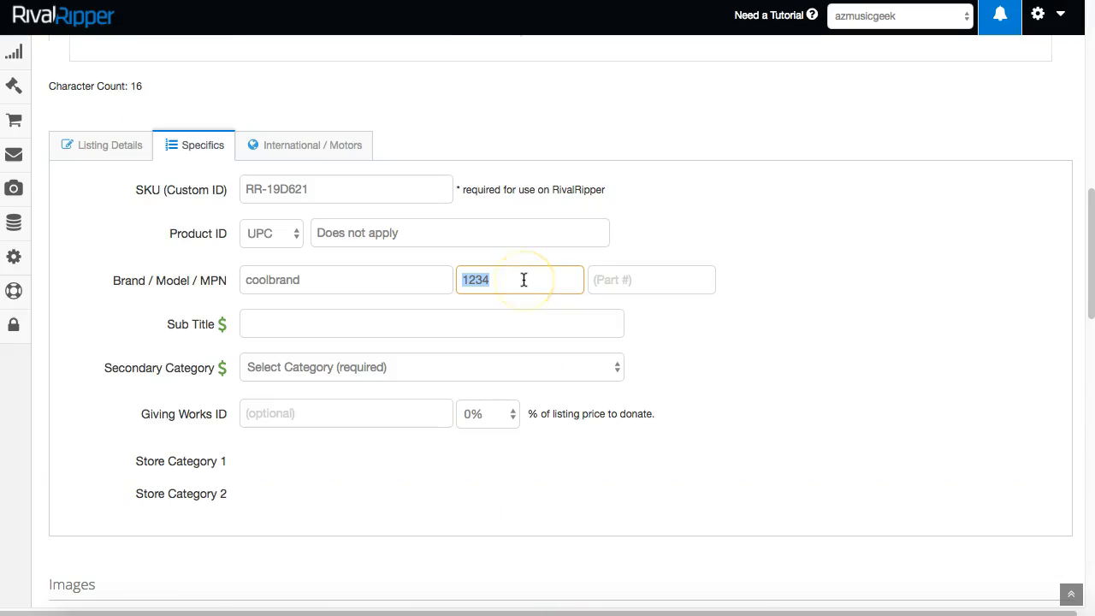
{"action": "left_click", "coordinate": [621, 280]}
{"action": "left_click", "coordinate": [500, 279]}
{"action": "double_click", "coordinate": [500, 279]}
{"action": "key", "text": "ctrl+c"}
{"action": "left_click", "coordinate": [599, 280]}
{"action": "key", "text": "ctrl+v"}
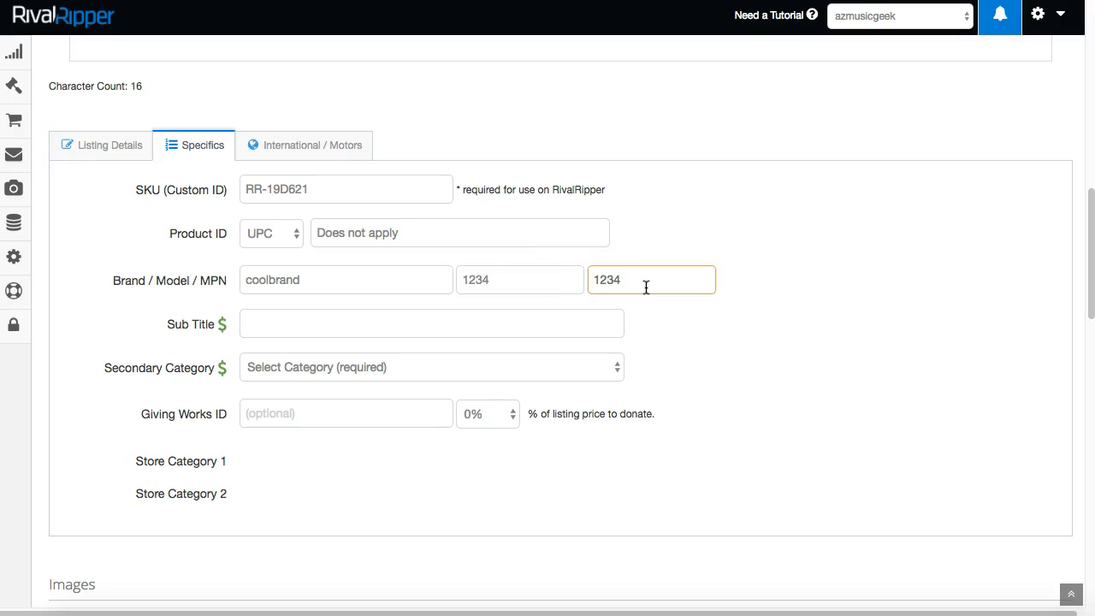
{"action": "left_click", "coordinate": [517, 281]}
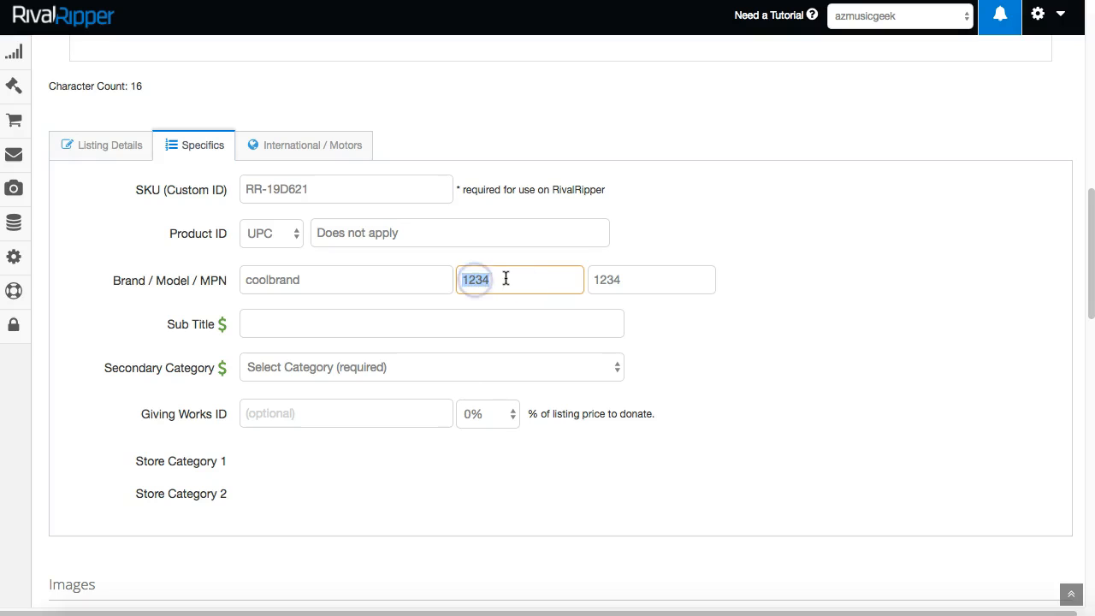
{"action": "double_click", "coordinate": [631, 279]}
- Run the listing verification once more and read the warning summary and the note about posting with warnings
{"action": "scroll", "coordinate": [372, 409], "scroll_direction": "down", "scroll_amount": 15}
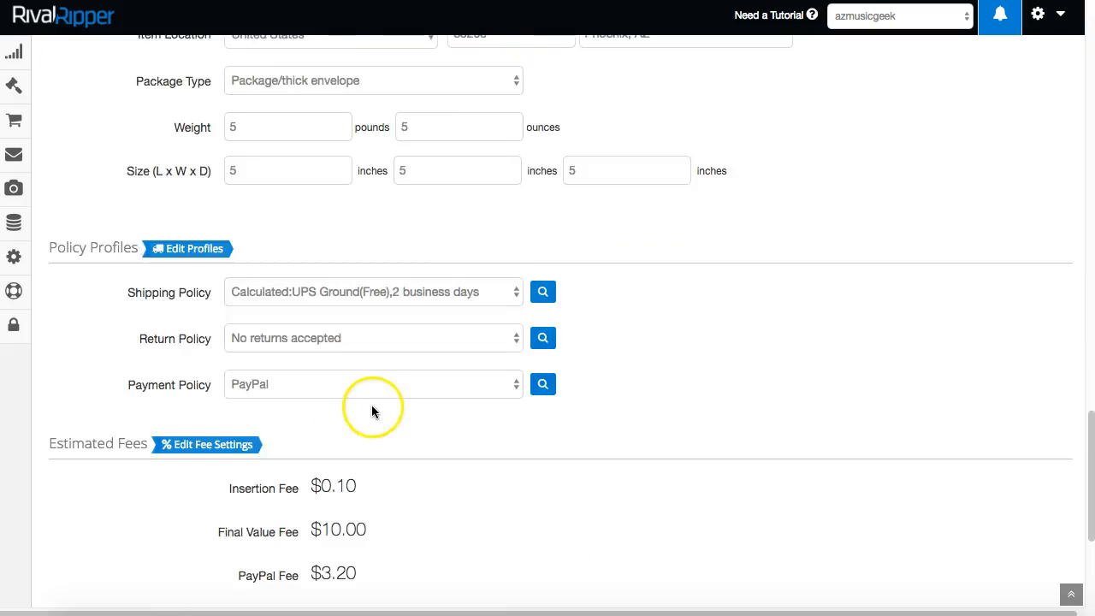
{"action": "left_click", "coordinate": [275, 516]}
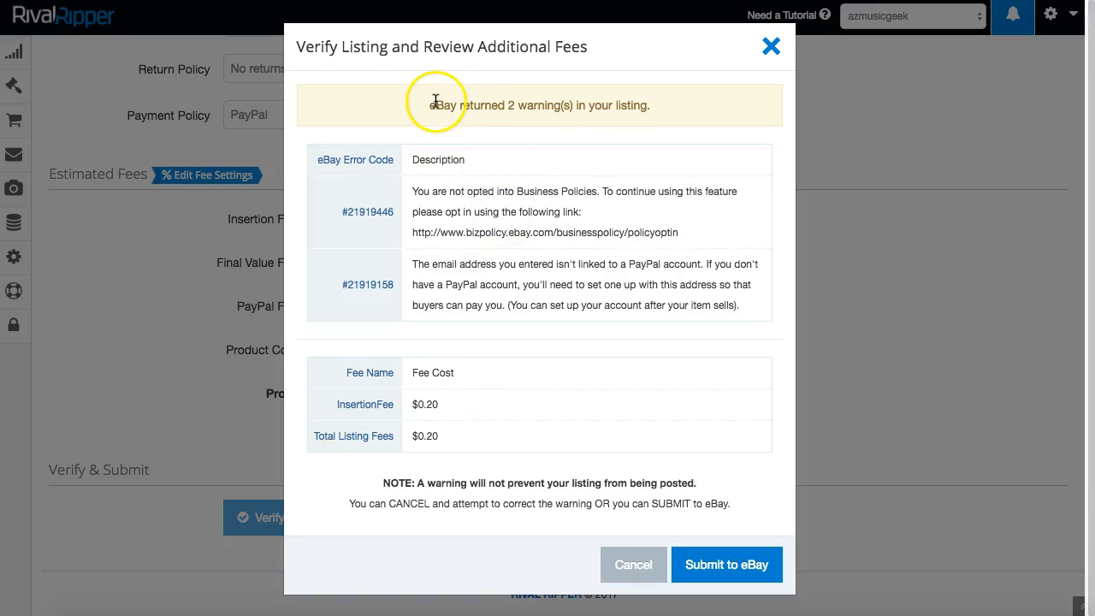
{"action": "left_click_drag", "start_coordinate": [430, 104], "coordinate": [659, 106]}
{"action": "left_click", "coordinate": [532, 106]}
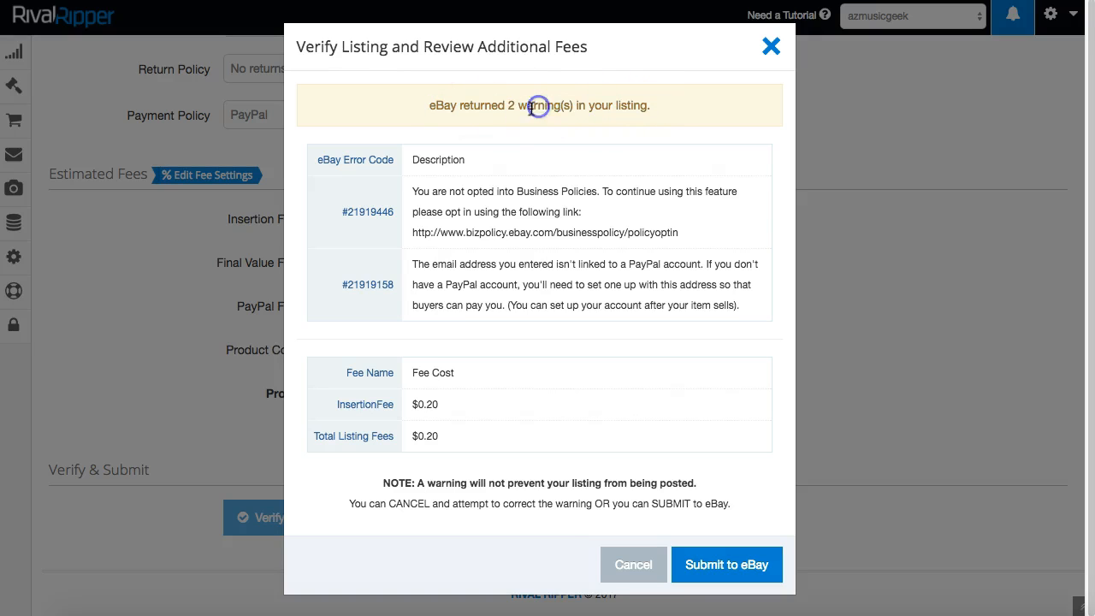
{"action": "left_click_drag", "start_coordinate": [379, 484], "coordinate": [694, 481]}
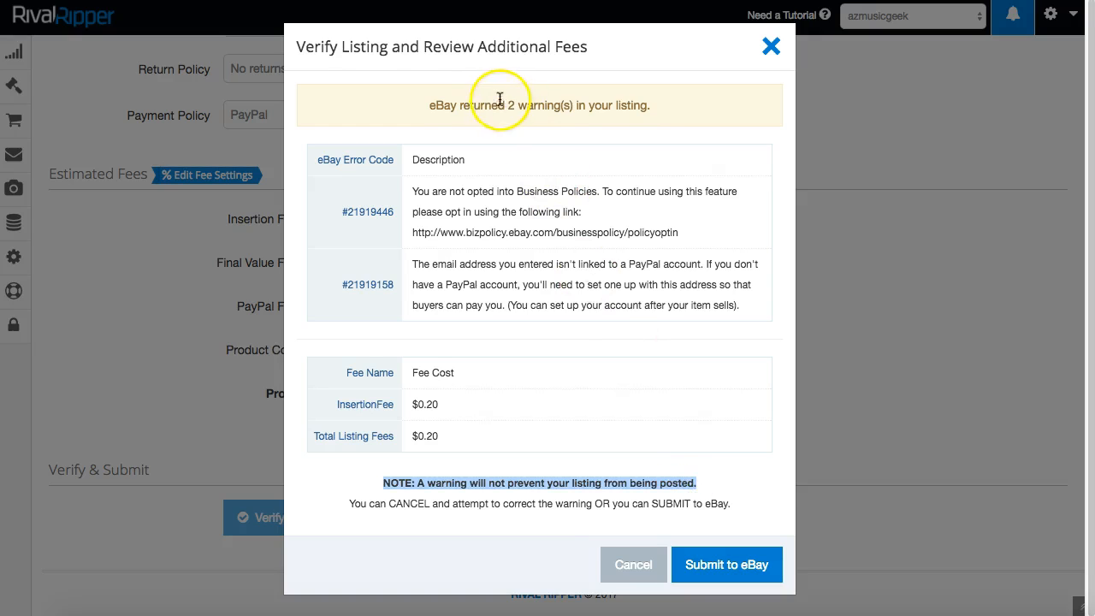
{"action": "left_click", "coordinate": [458, 102]}
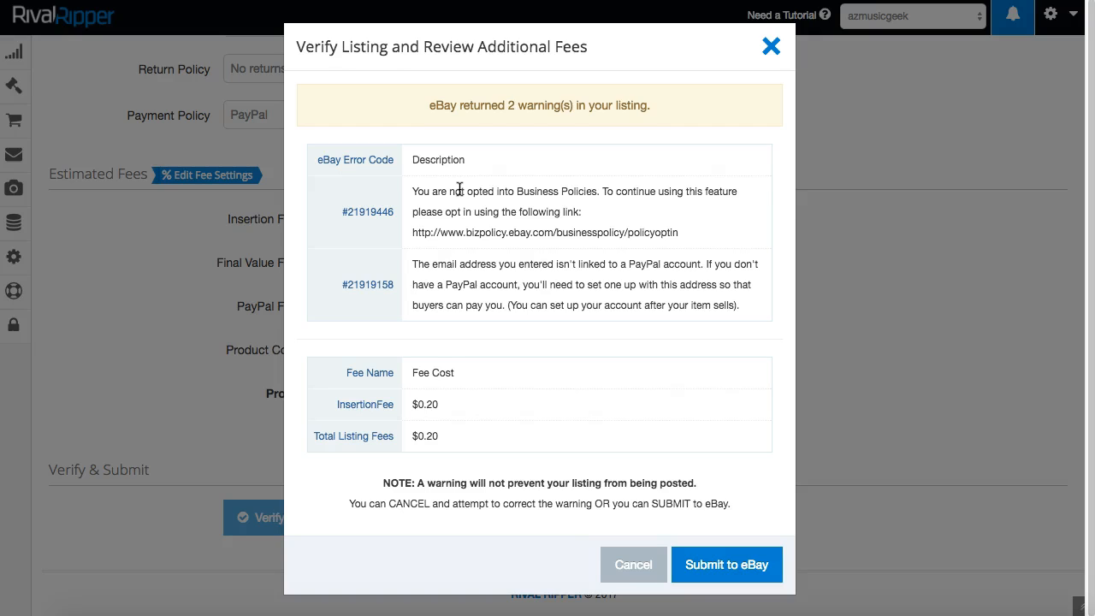
- Examine the Business Policies opt-in and PayPal e-mail warnings in detail, and close the verification results without submitting
{"action": "left_click_drag", "start_coordinate": [492, 105], "coordinate": [603, 105]}
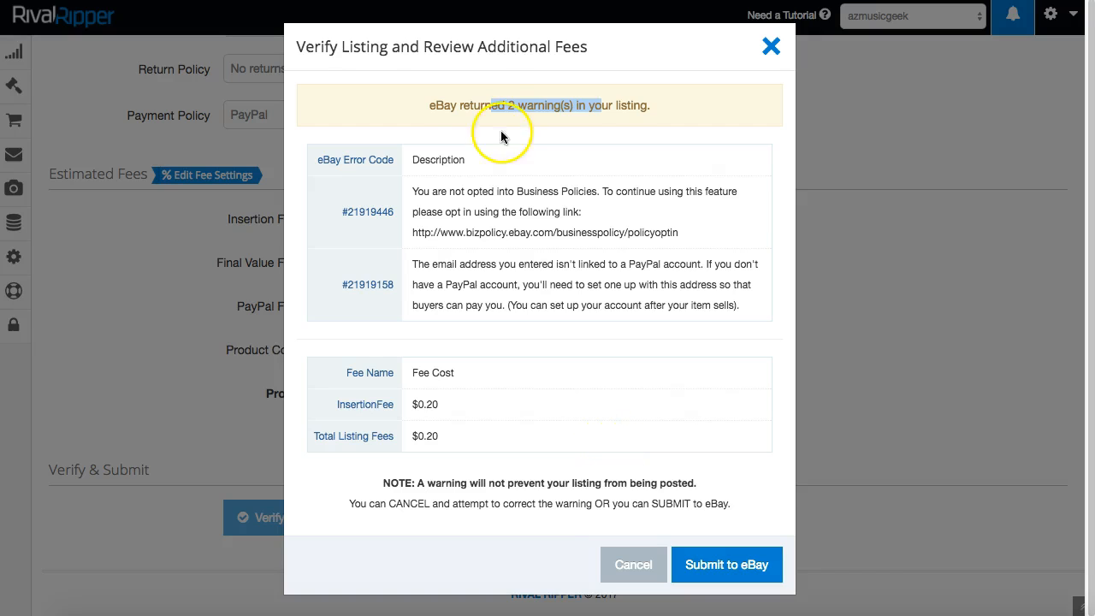
{"action": "left_click", "coordinate": [489, 106]}
{"action": "left_click_drag", "start_coordinate": [460, 191], "coordinate": [651, 191]}
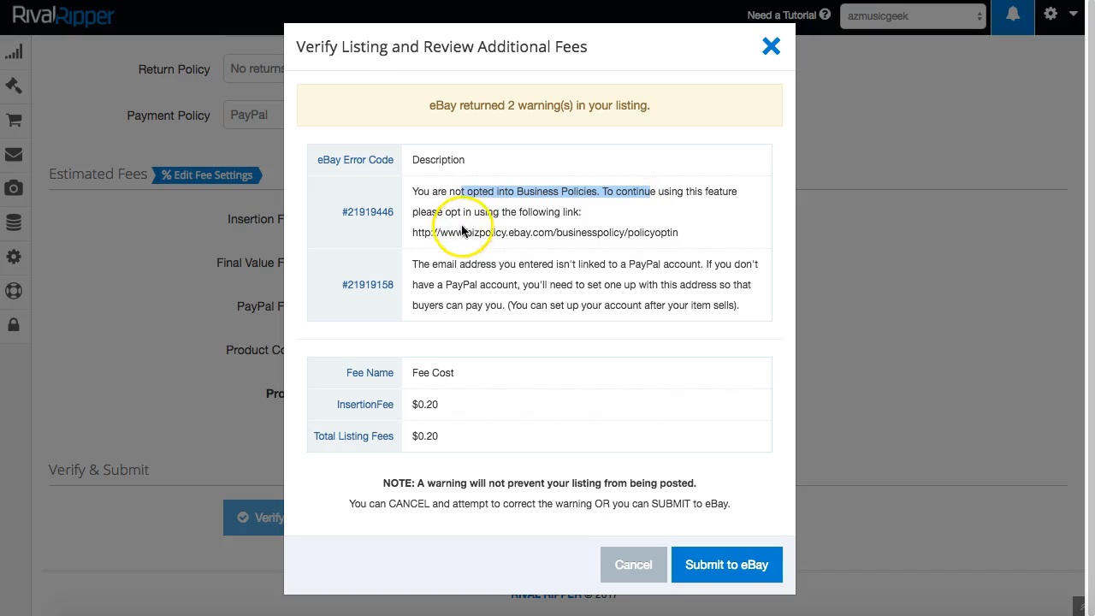
{"action": "left_click_drag", "start_coordinate": [430, 264], "coordinate": [739, 297]}
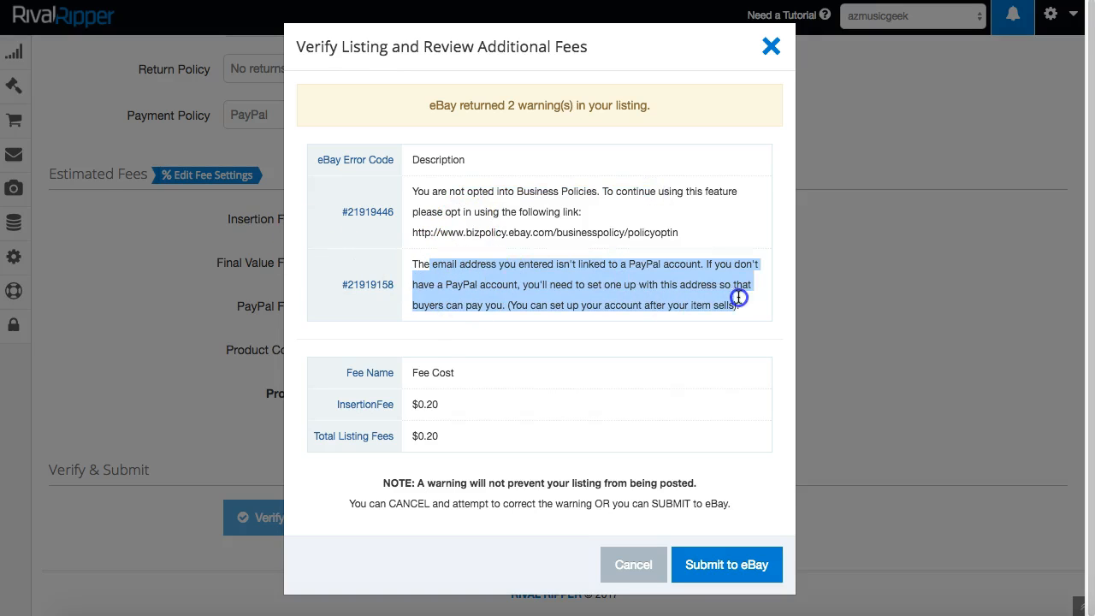
{"action": "left_click", "coordinate": [478, 281]}
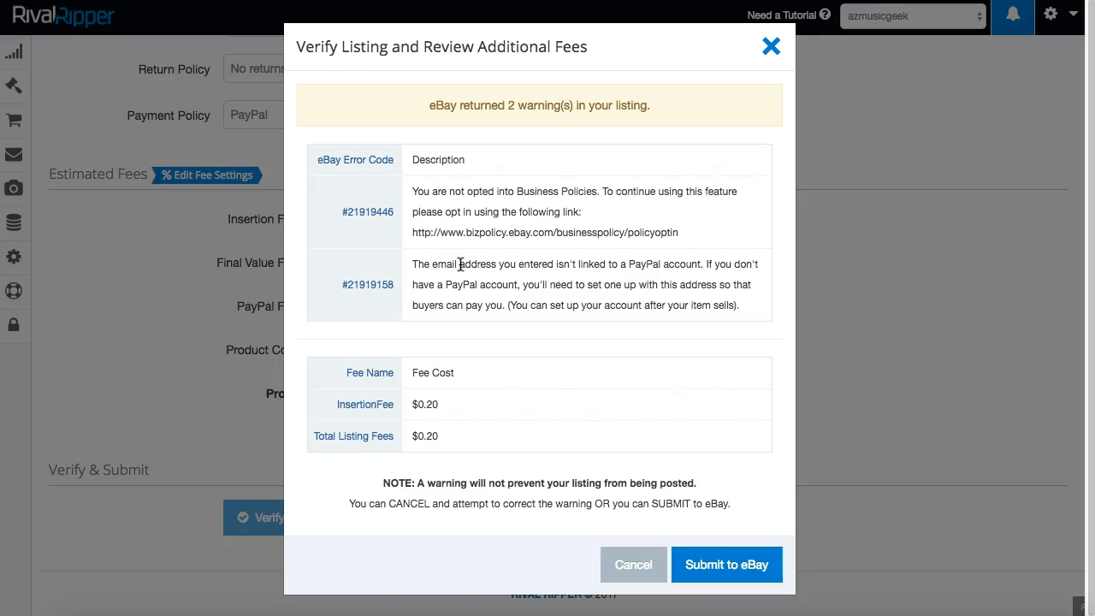
{"action": "left_click_drag", "start_coordinate": [438, 232], "coordinate": [719, 227]}
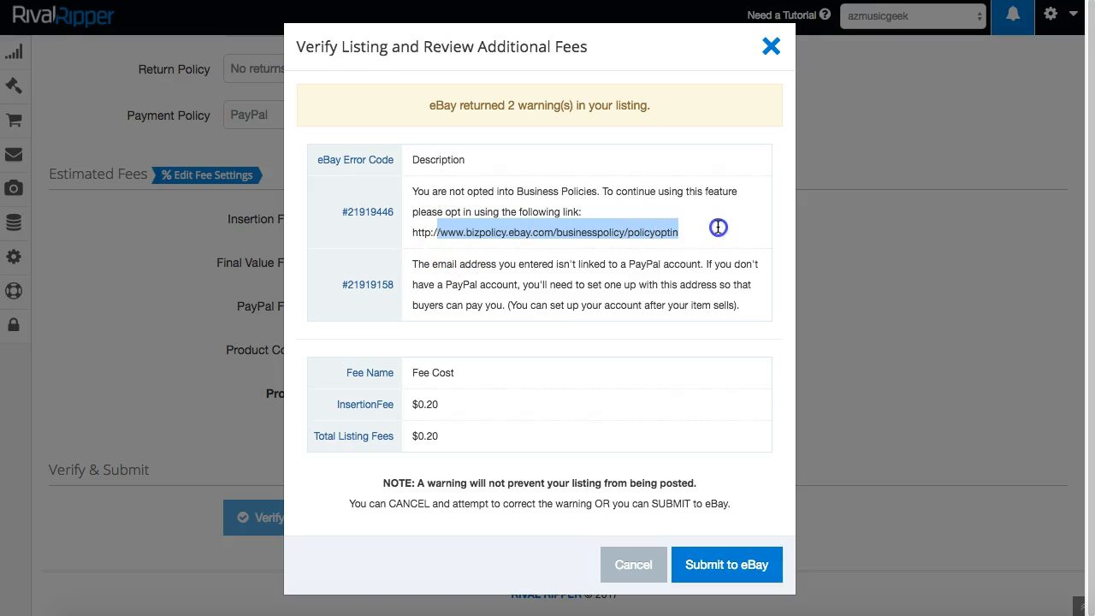
{"action": "left_click_drag", "start_coordinate": [433, 264], "coordinate": [739, 306]}
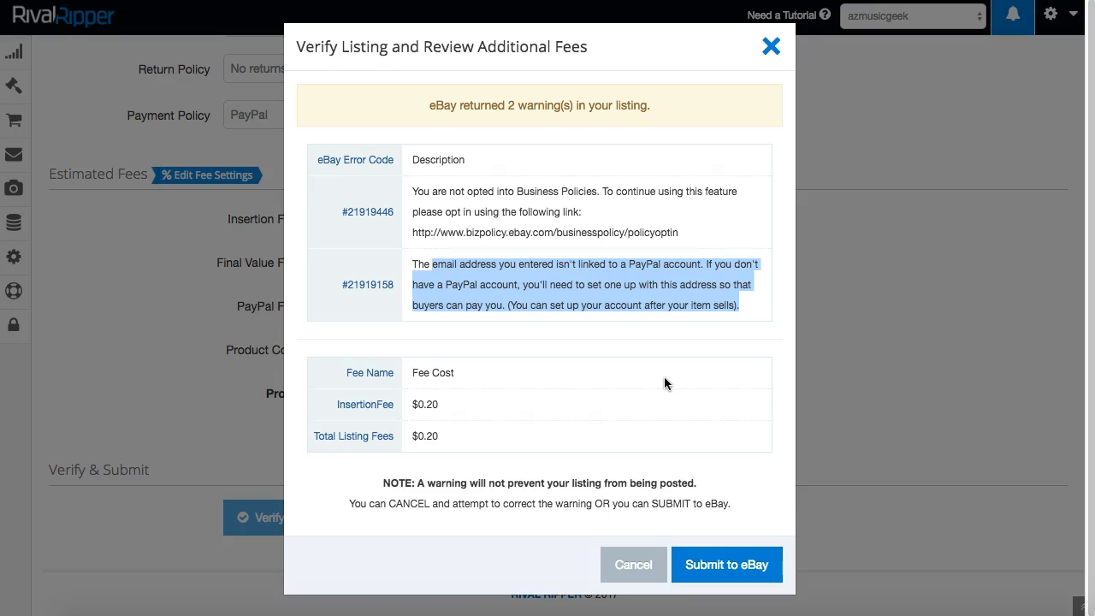
{"action": "left_click", "coordinate": [215, 153]}
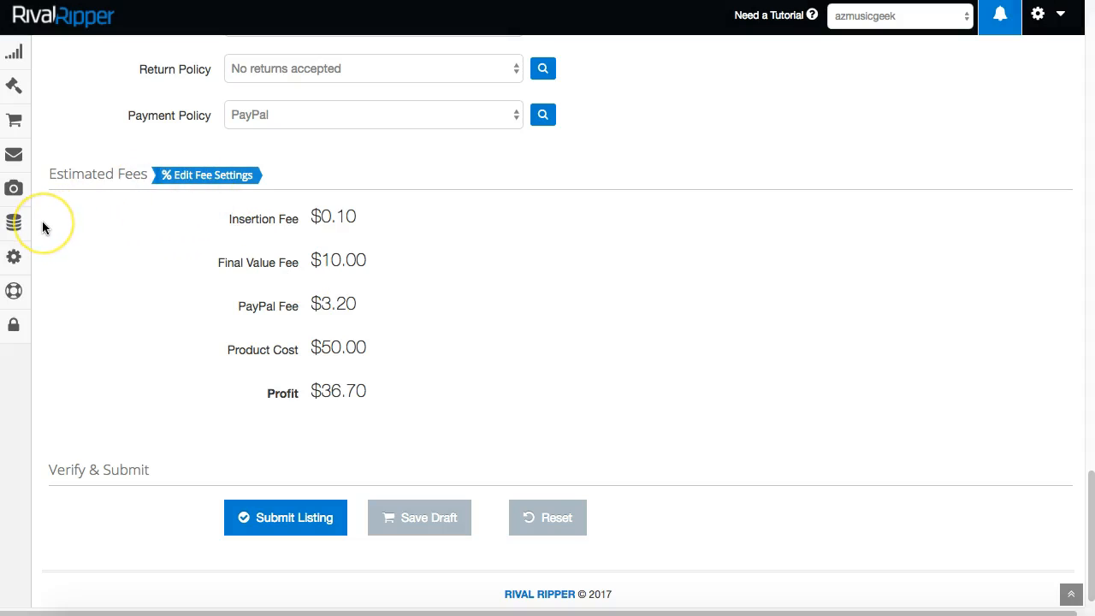
- Look over the completed listing form and save the listing as a draft
{"action": "mouse_move", "coordinate": [15, 221]}
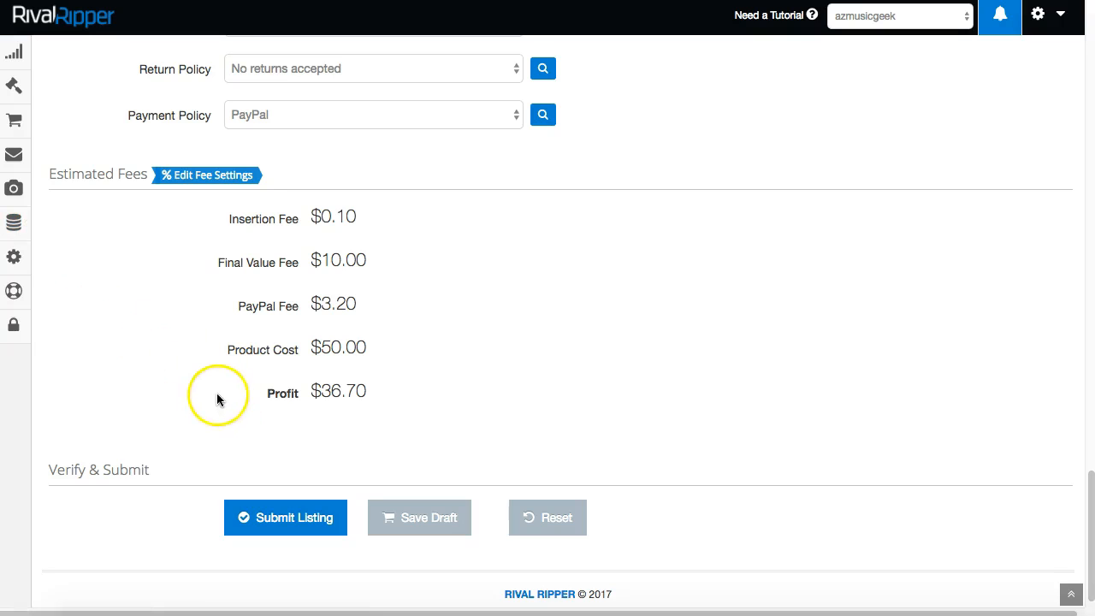
{"action": "scroll", "coordinate": [386, 413], "scroll_direction": "up", "scroll_amount": 15}
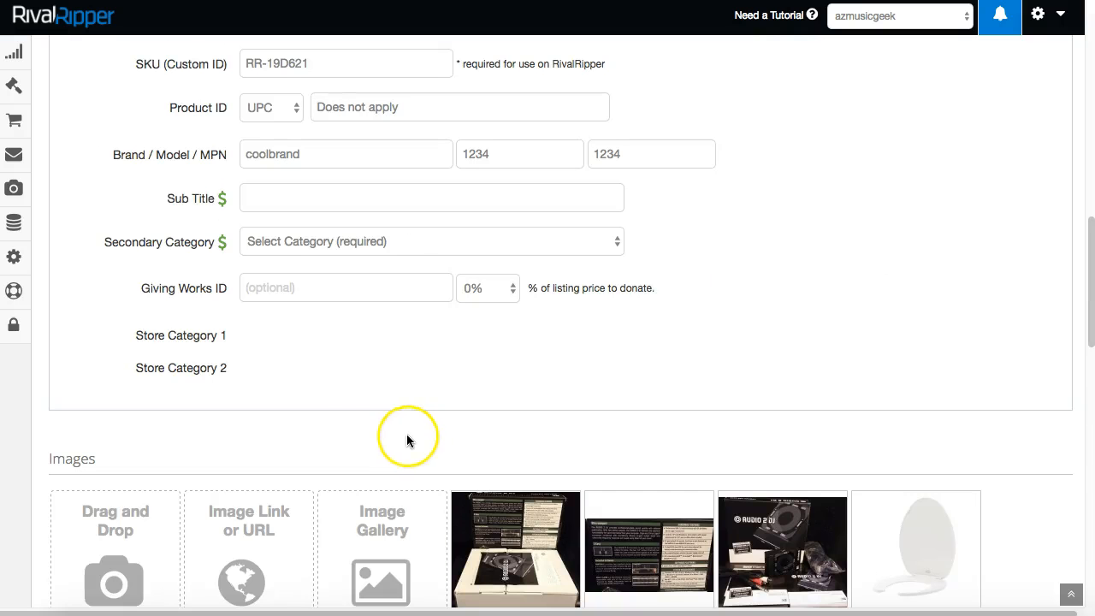
{"action": "scroll", "coordinate": [372, 316], "scroll_direction": "up", "scroll_amount": 5}
{"action": "scroll", "coordinate": [428, 112], "scroll_direction": "up", "scroll_amount": 2}
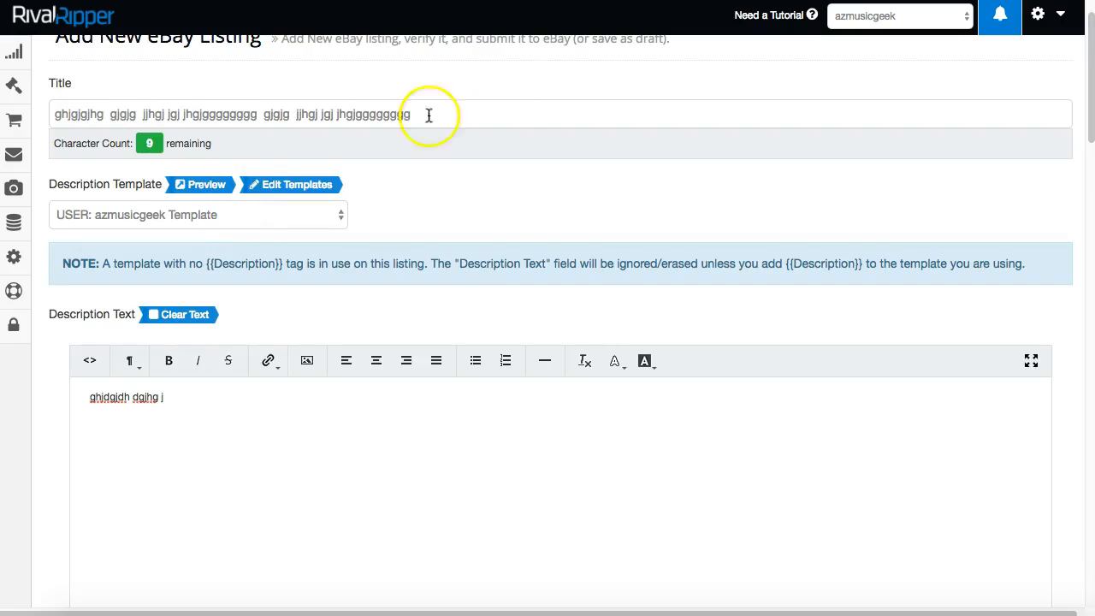
{"action": "scroll", "coordinate": [447, 432], "scroll_direction": "down", "scroll_amount": 10}
{"action": "scroll", "coordinate": [447, 426], "scroll_direction": "down", "scroll_amount": 10}
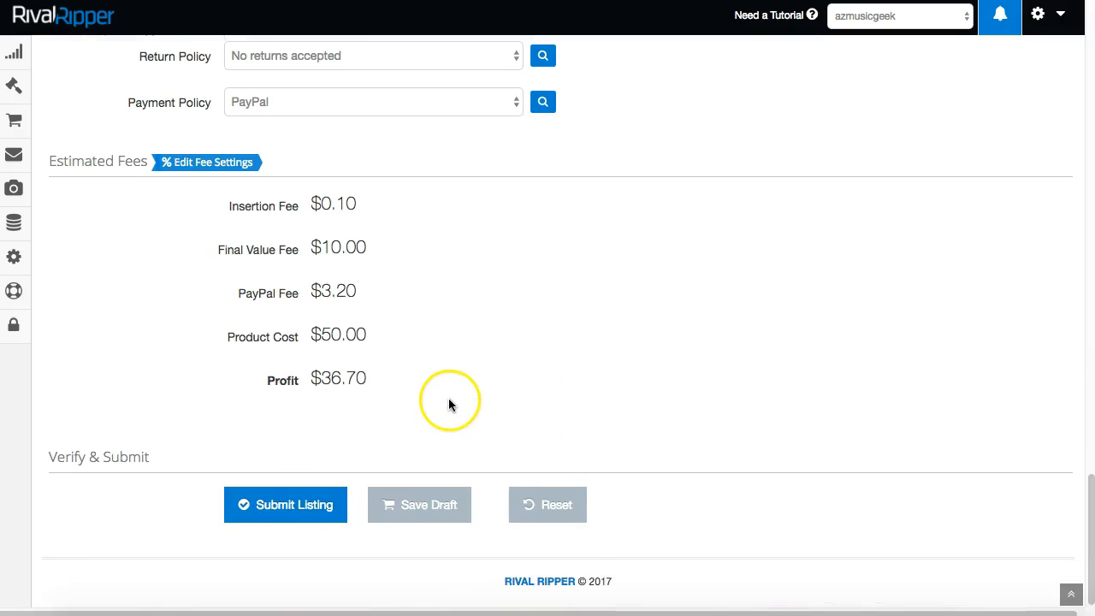
{"action": "left_click", "coordinate": [428, 506]}
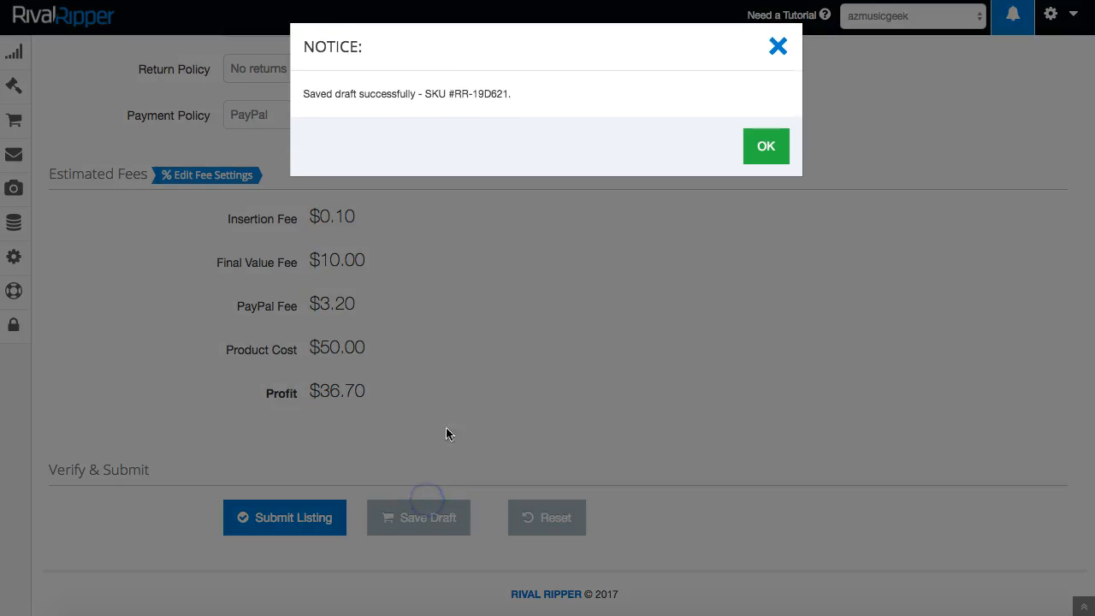
- Dismiss the draft-saved notice with its SKU and go to the list of listing drafts
{"action": "left_click_drag", "start_coordinate": [452, 96], "coordinate": [476, 95]}
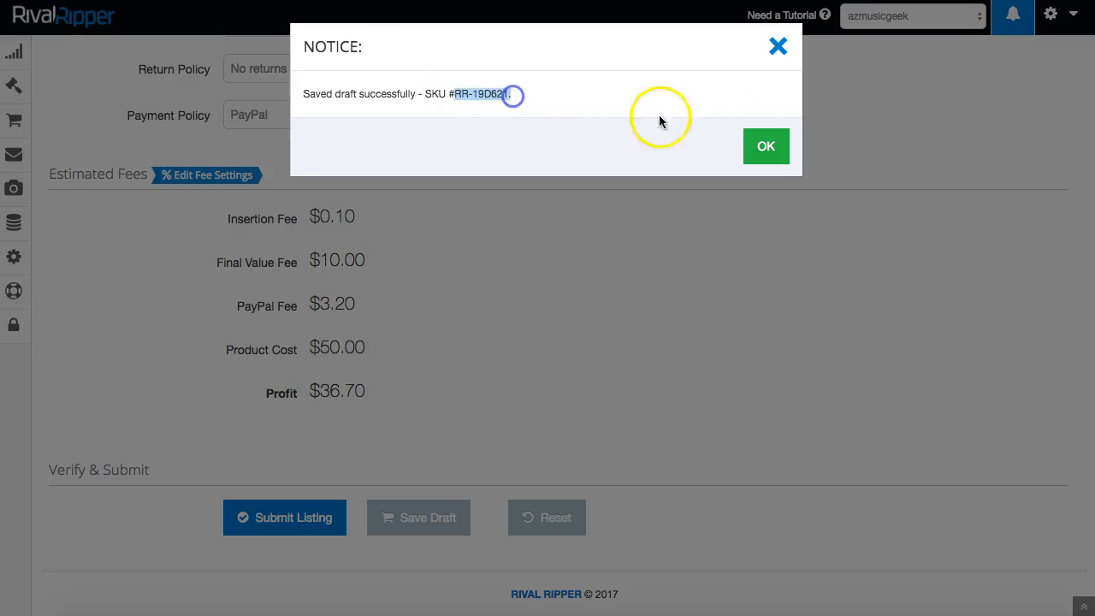
{"action": "left_click", "coordinate": [766, 146]}
{"action": "scroll", "coordinate": [256, 283], "scroll_direction": "up", "scroll_amount": 10}
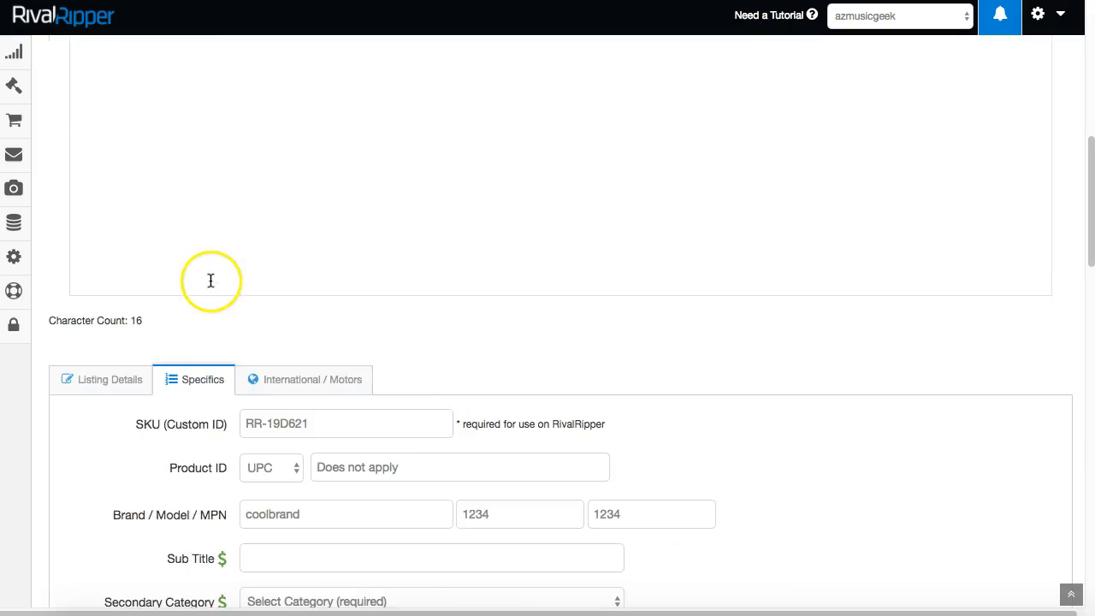
{"action": "scroll", "coordinate": [211, 281], "scroll_direction": "up", "scroll_amount": 8}
{"action": "mouse_move", "coordinate": [29, 100]}
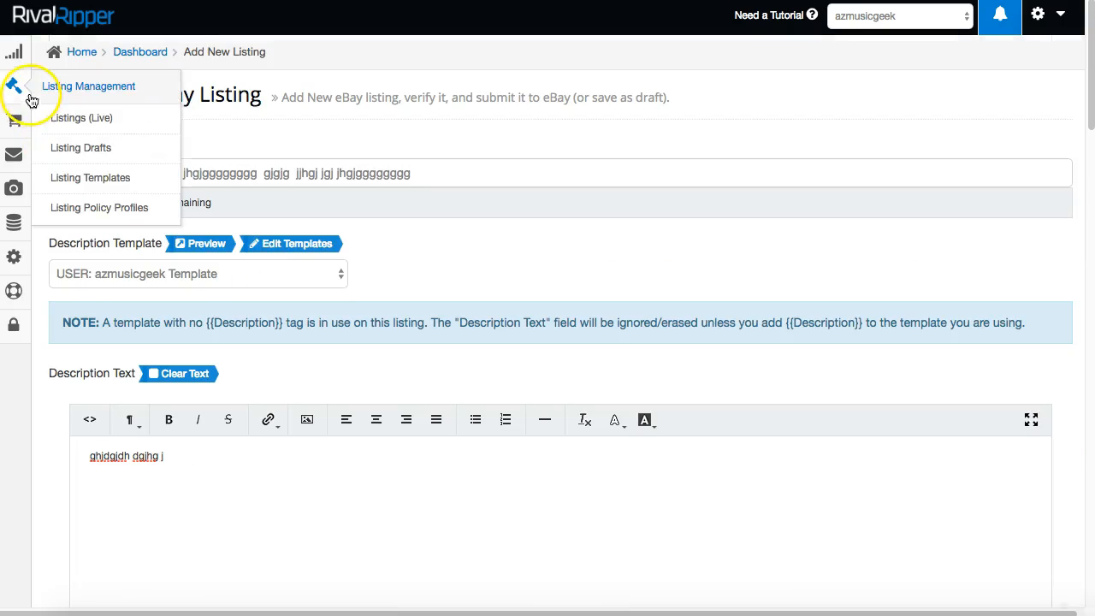
{"action": "left_click", "coordinate": [62, 147]}
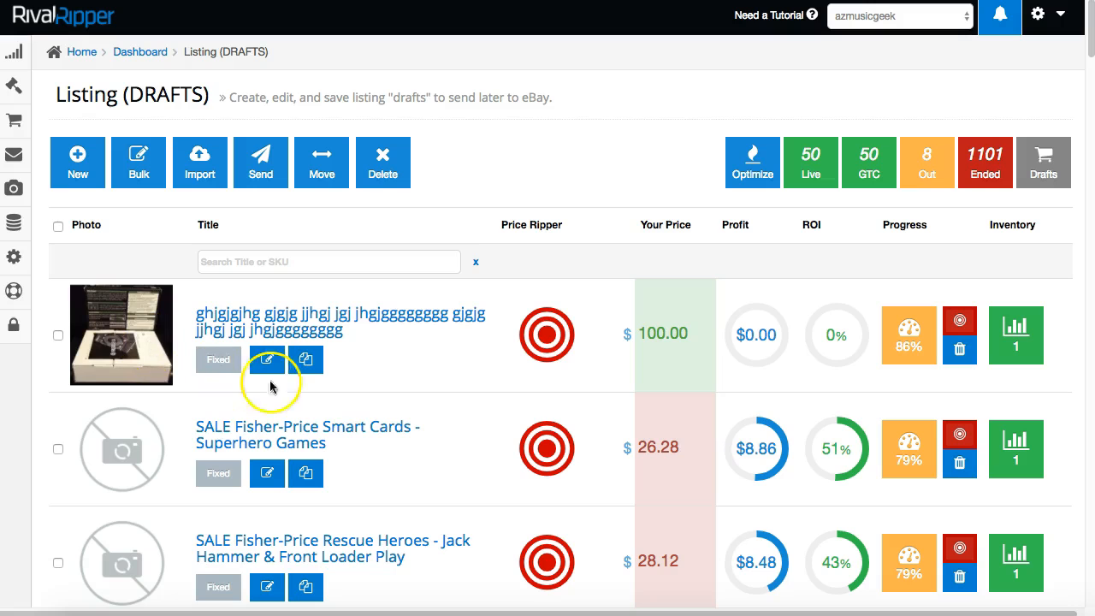
- Check the SKU and cost in the progress details of the newly saved draft, and close them without saving
{"action": "left_click", "coordinate": [908, 336]}
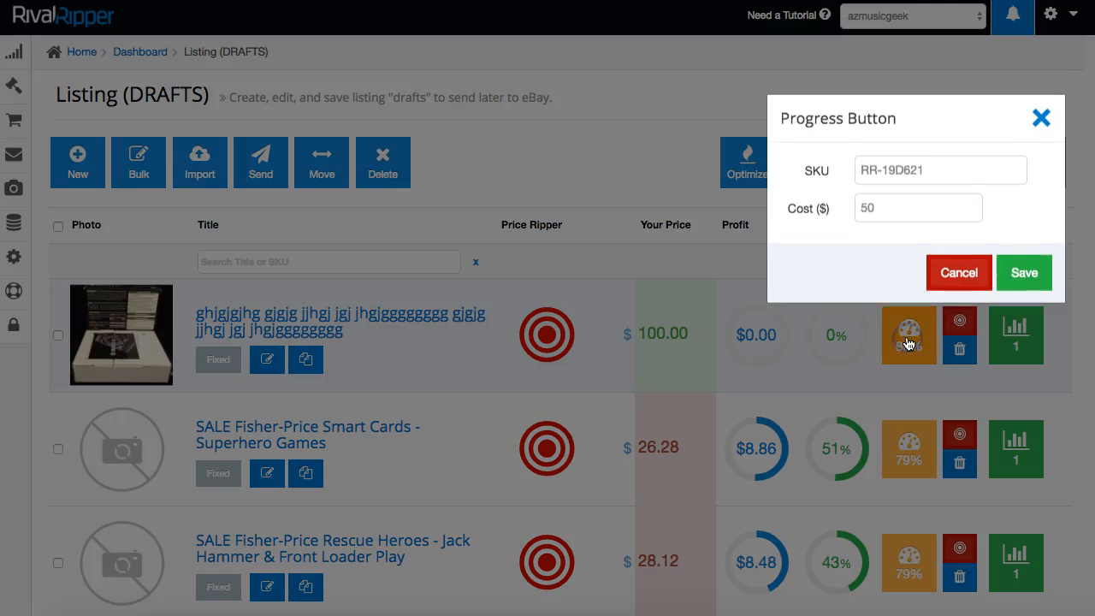
{"action": "double_click", "coordinate": [890, 206]}
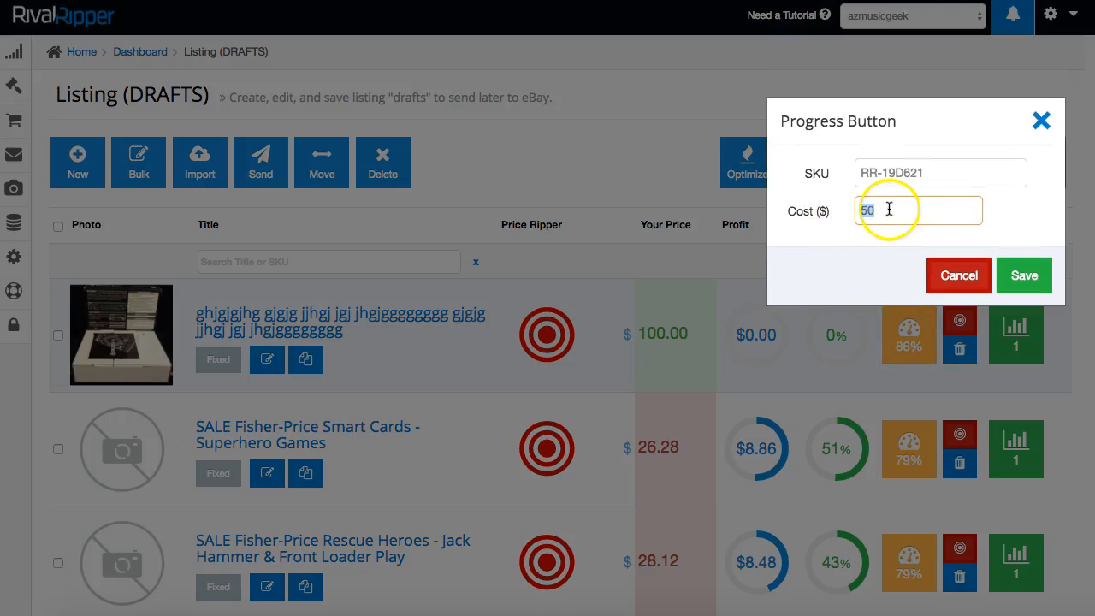
{"action": "left_click_drag", "start_coordinate": [936, 170], "coordinate": [814, 171]}
{"action": "left_click", "coordinate": [945, 275]}
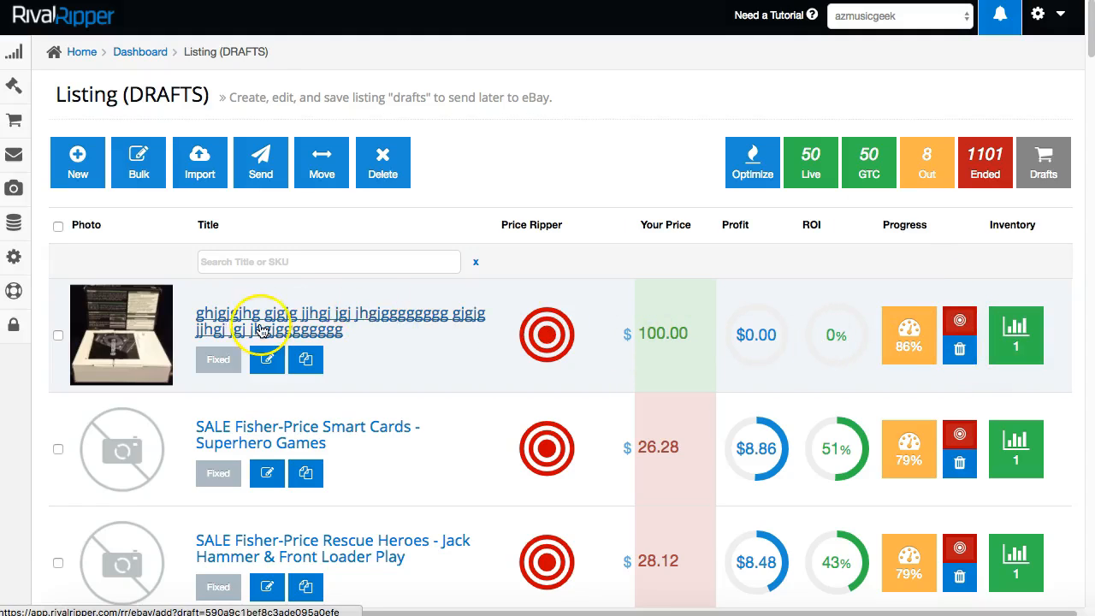
- Review the new draft's profit calculation, including its total profit, and close the calculator
{"action": "left_click", "coordinate": [755, 350]}
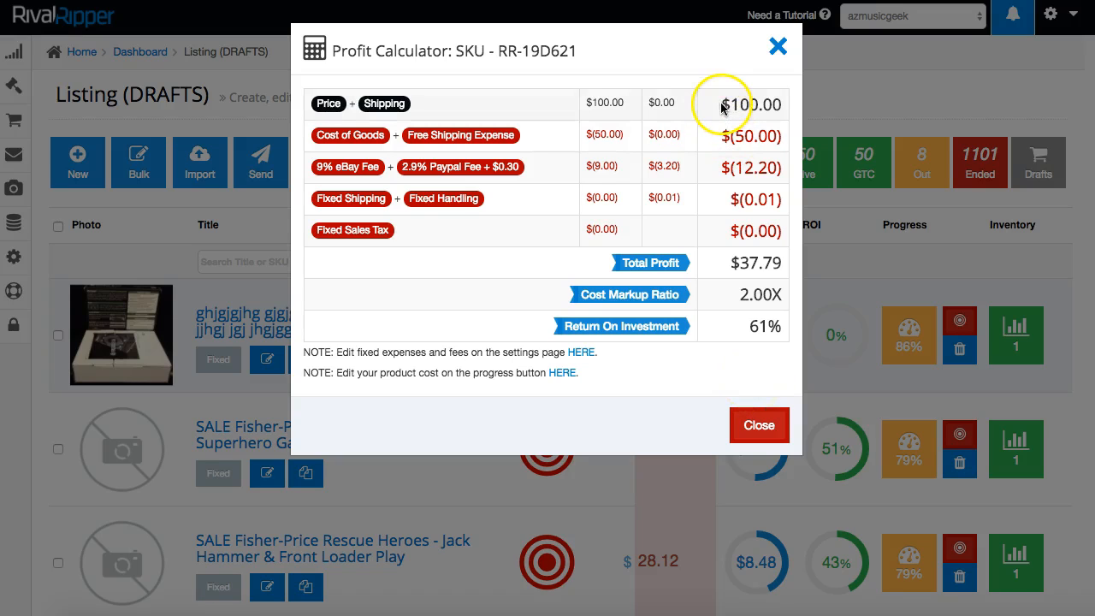
{"action": "left_click_drag", "start_coordinate": [738, 262], "coordinate": [781, 265]}
{"action": "left_click", "coordinate": [268, 361]}
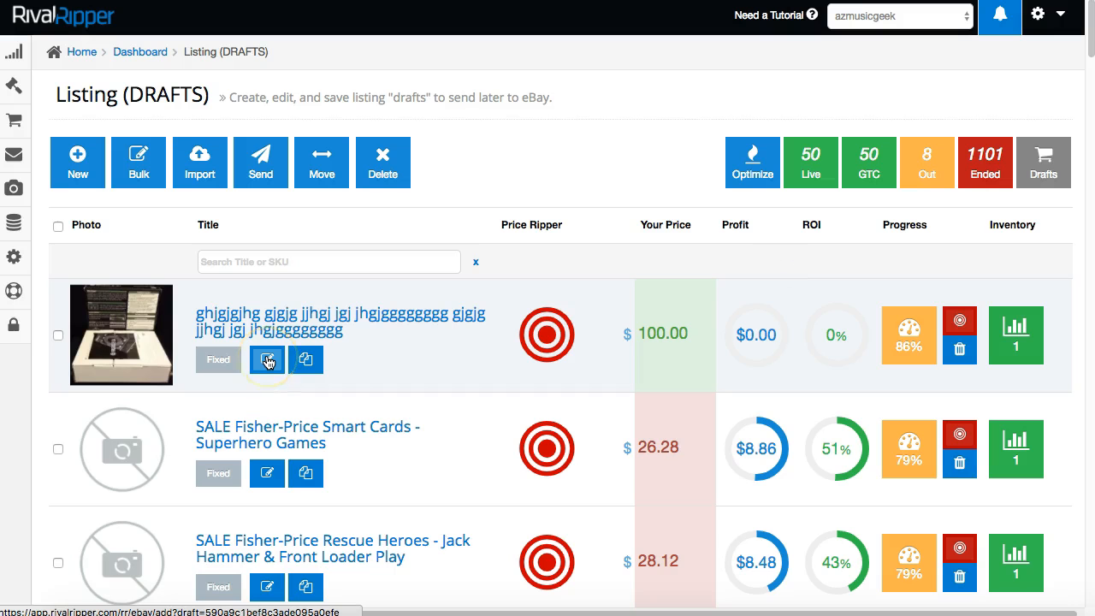
- Open the new draft for editing and review its details, images, policies, estimated fees and profit down to the verification options
{"action": "left_click", "coordinate": [267, 361]}
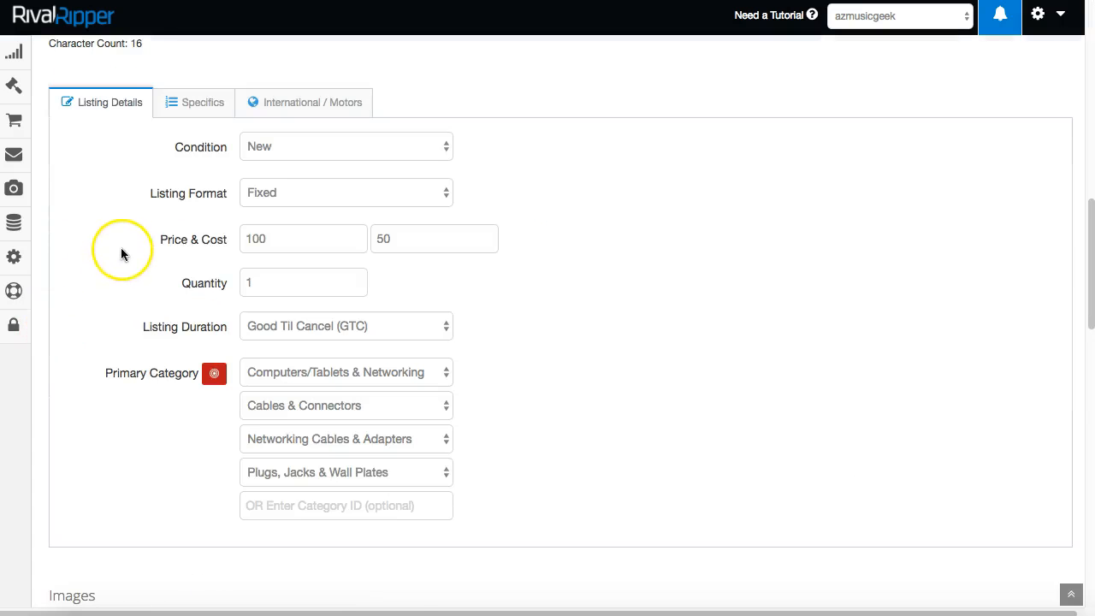
{"action": "scroll", "coordinate": [180, 310], "scroll_direction": "down", "scroll_amount": 5}
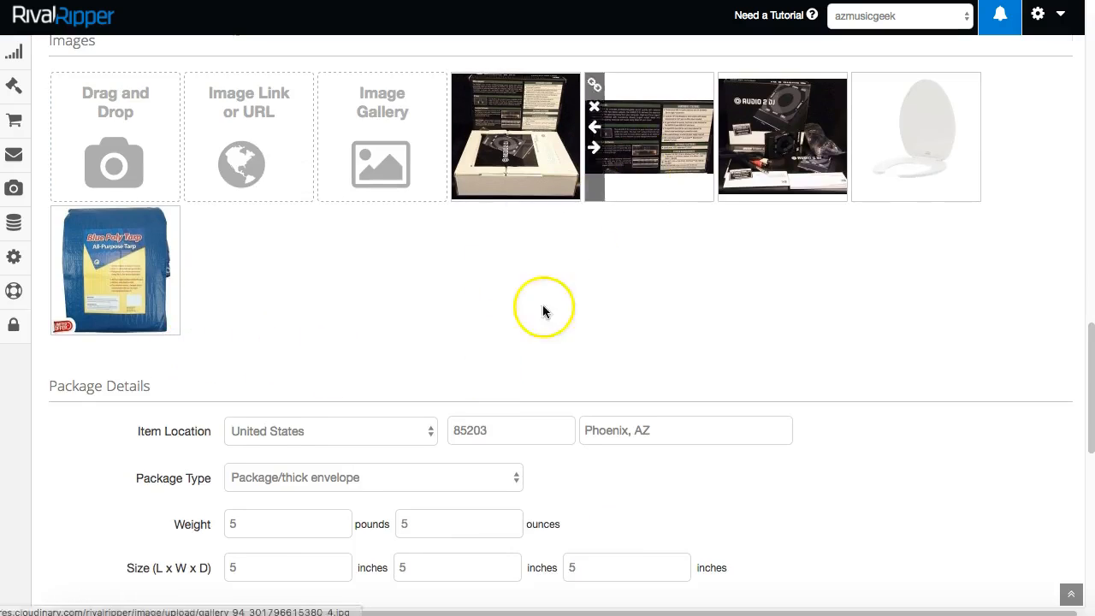
{"action": "scroll", "coordinate": [445, 313], "scroll_direction": "down", "scroll_amount": 4}
{"action": "scroll", "coordinate": [231, 184], "scroll_direction": "down", "scroll_amount": 3}
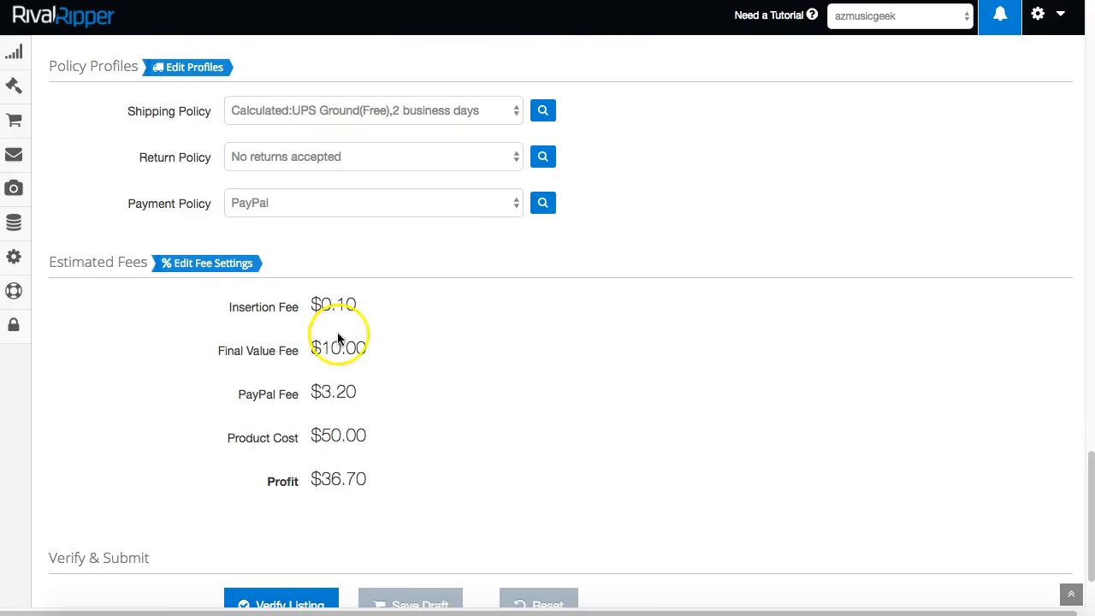
{"action": "left_click_drag", "start_coordinate": [313, 306], "coordinate": [369, 435]}
{"action": "left_click_drag", "start_coordinate": [312, 479], "coordinate": [420, 469]}
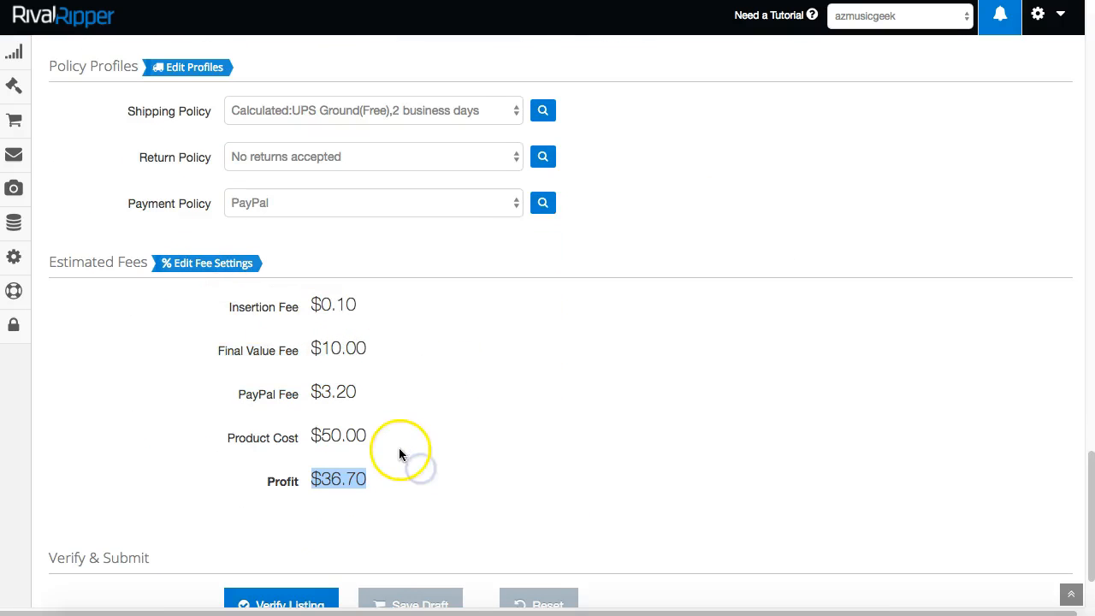
{"action": "scroll", "coordinate": [368, 488], "scroll_direction": "down", "scroll_amount": 1}
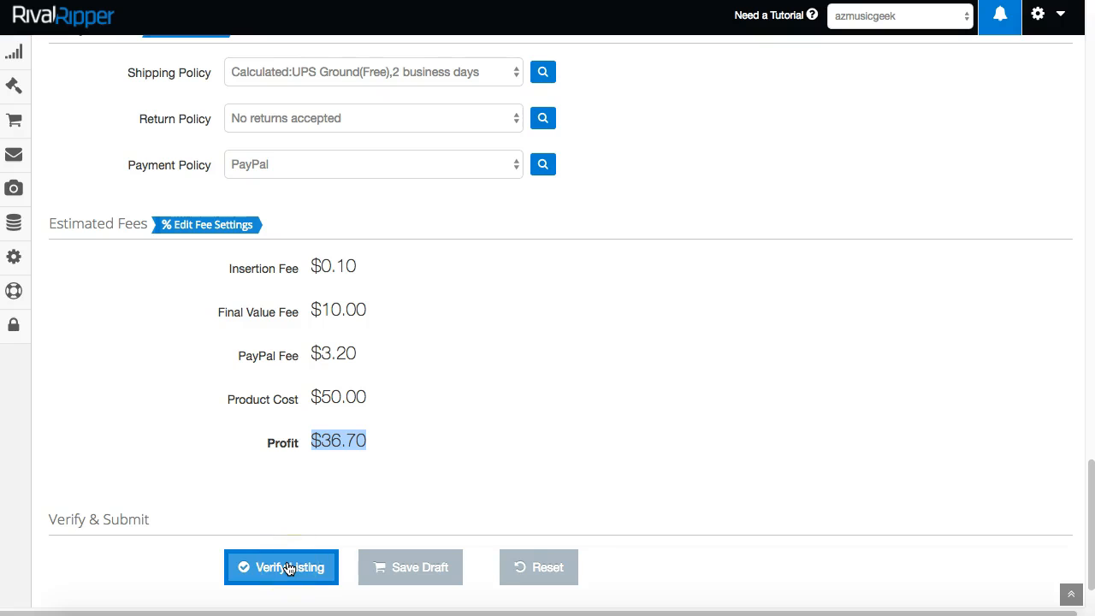
{"action": "left_click", "coordinate": [288, 569]}
- Look over the reopened draft again from its title through the listing details to the images
{"action": "scroll", "coordinate": [476, 260], "scroll_direction": "up", "scroll_amount": 18}
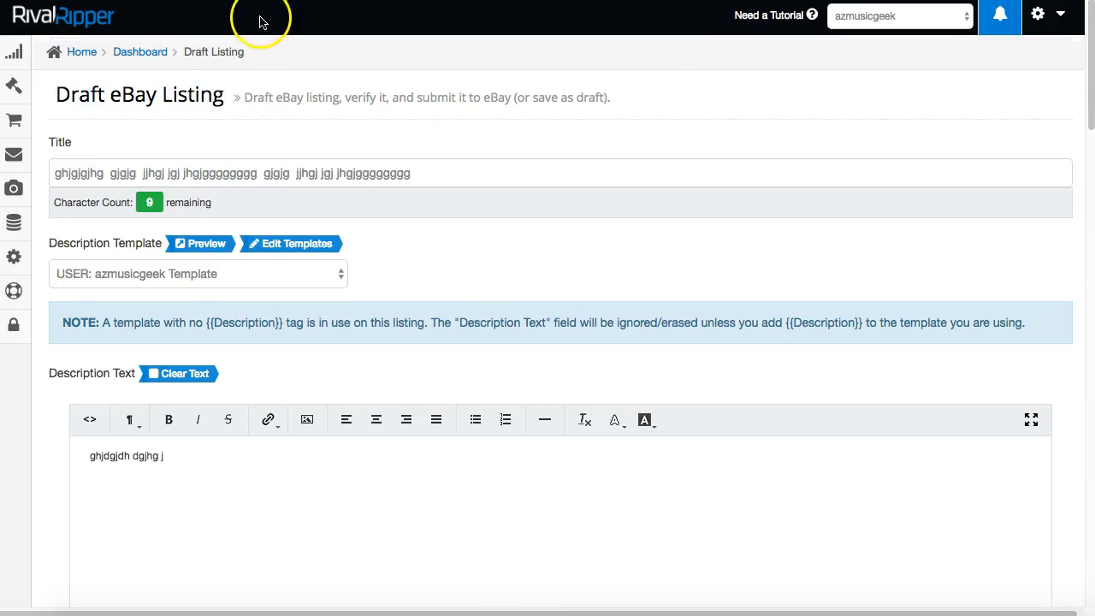
{"action": "mouse_move", "coordinate": [9, 92]}
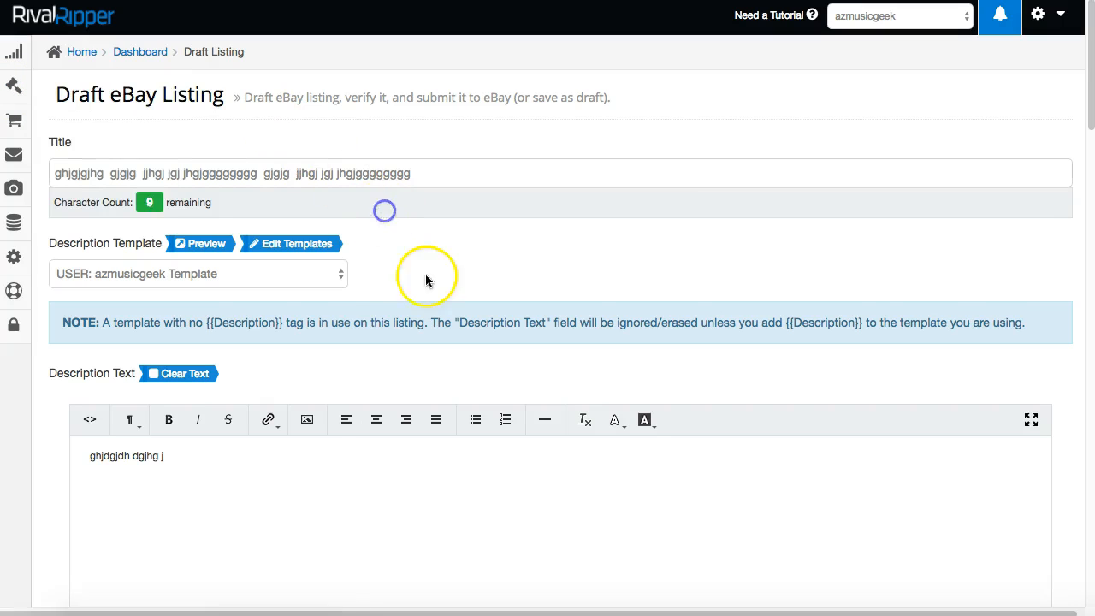
{"action": "scroll", "coordinate": [421, 277], "scroll_direction": "down", "scroll_amount": 5}
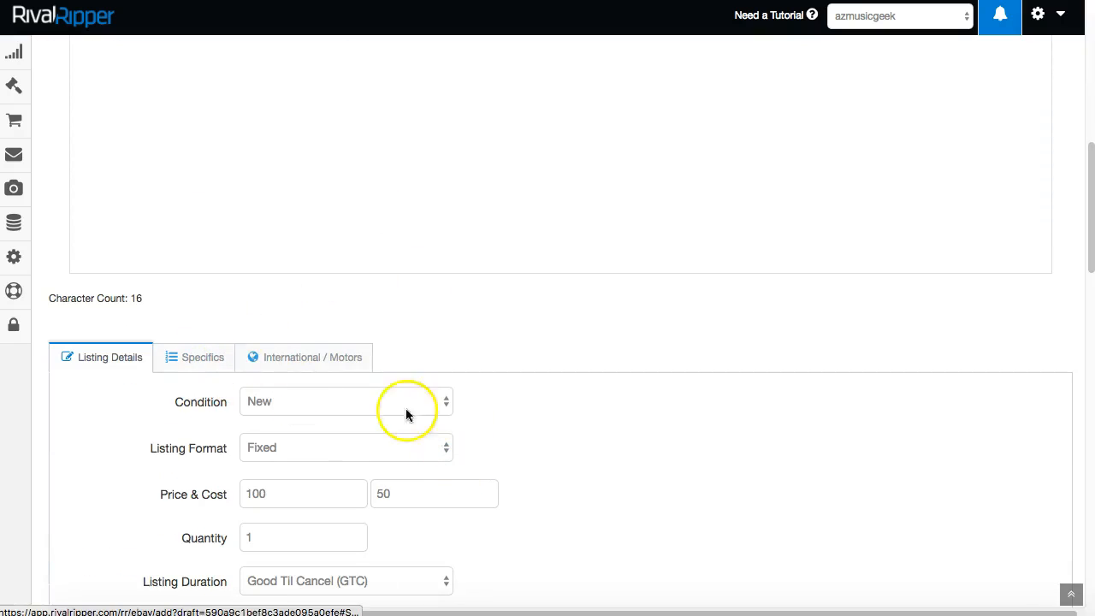
{"action": "scroll", "coordinate": [518, 435], "scroll_direction": "down", "scroll_amount": 6}
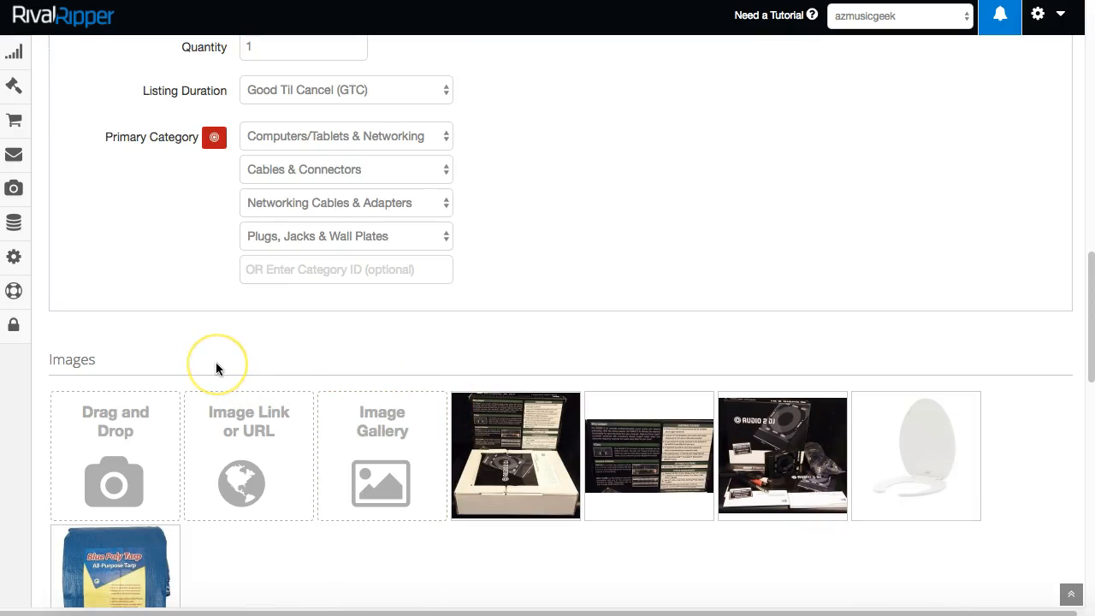